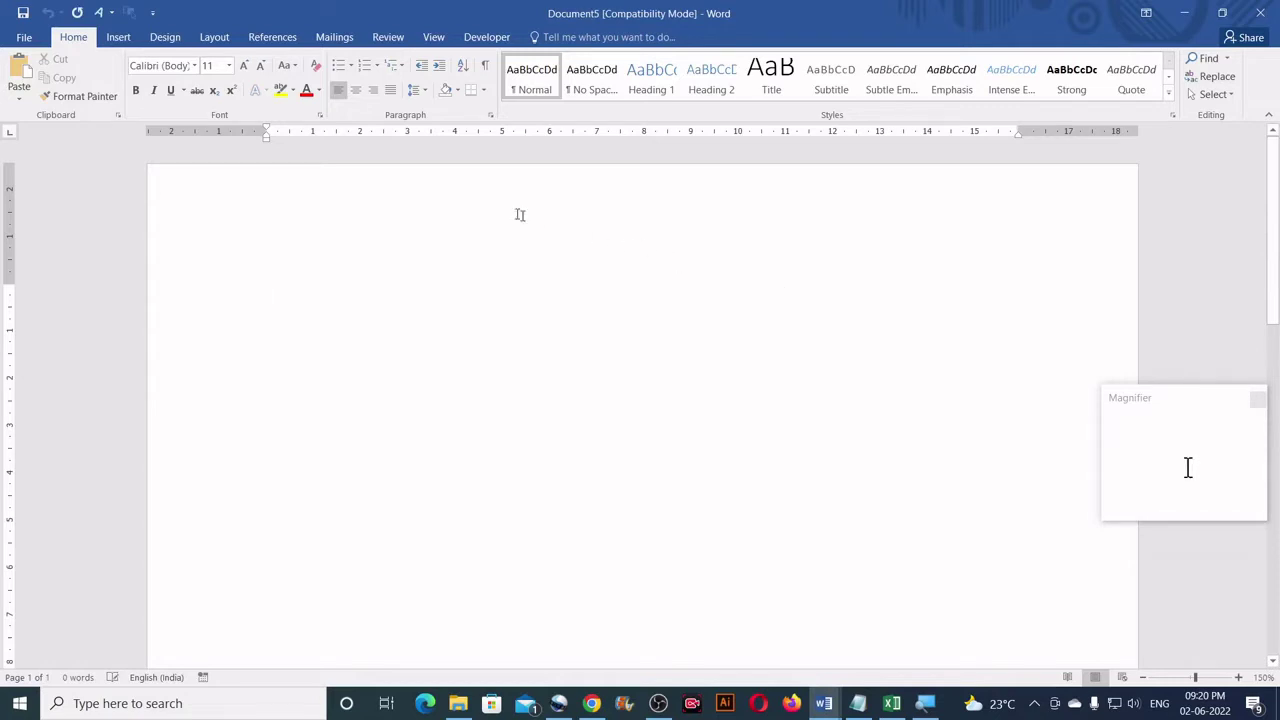
Step: Insert centred Plain Number 2 page numbers at the top of the page and close the header
{"action": "left_click", "coordinate": [119, 40]}
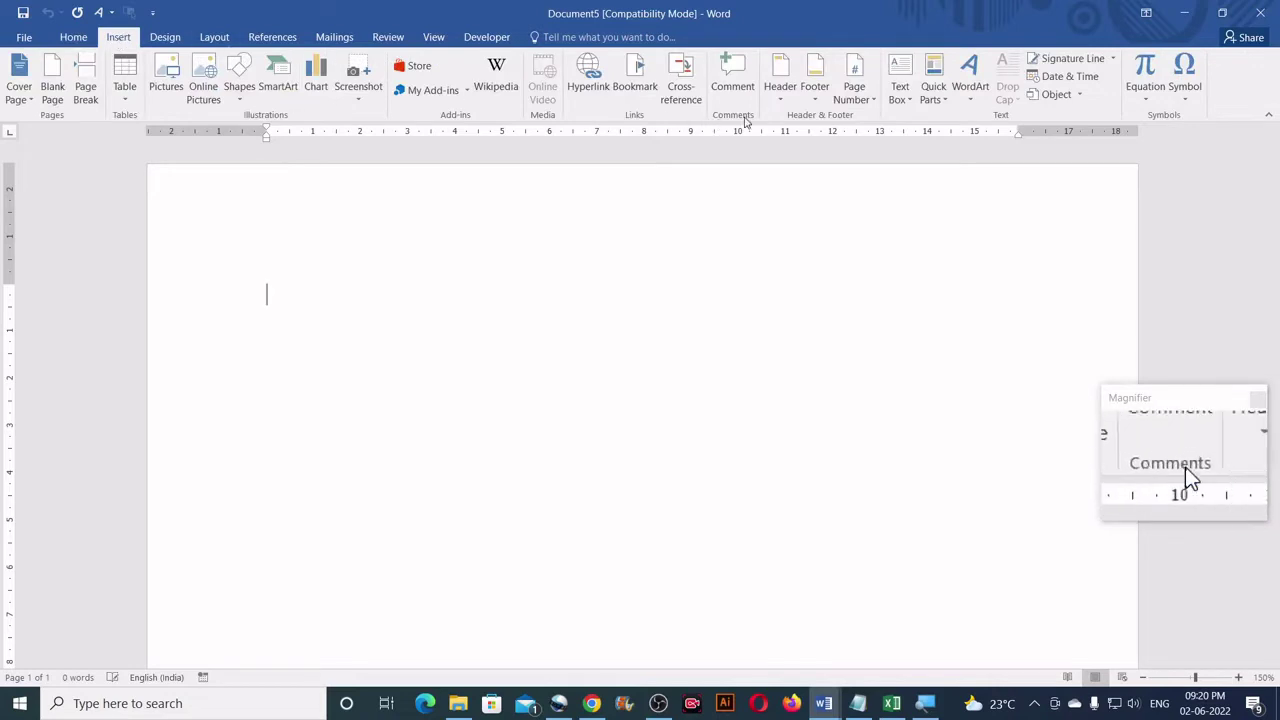
{"action": "left_click", "coordinate": [860, 100]}
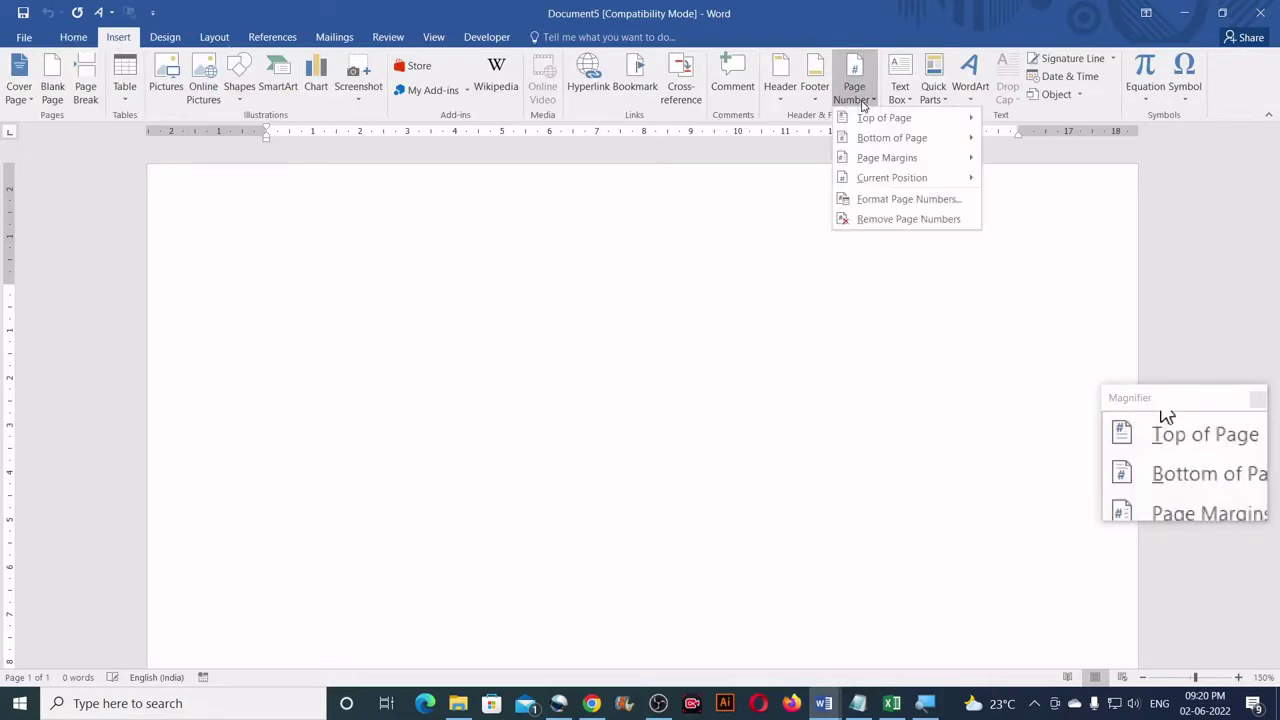
{"action": "mouse_move", "coordinate": [868, 119]}
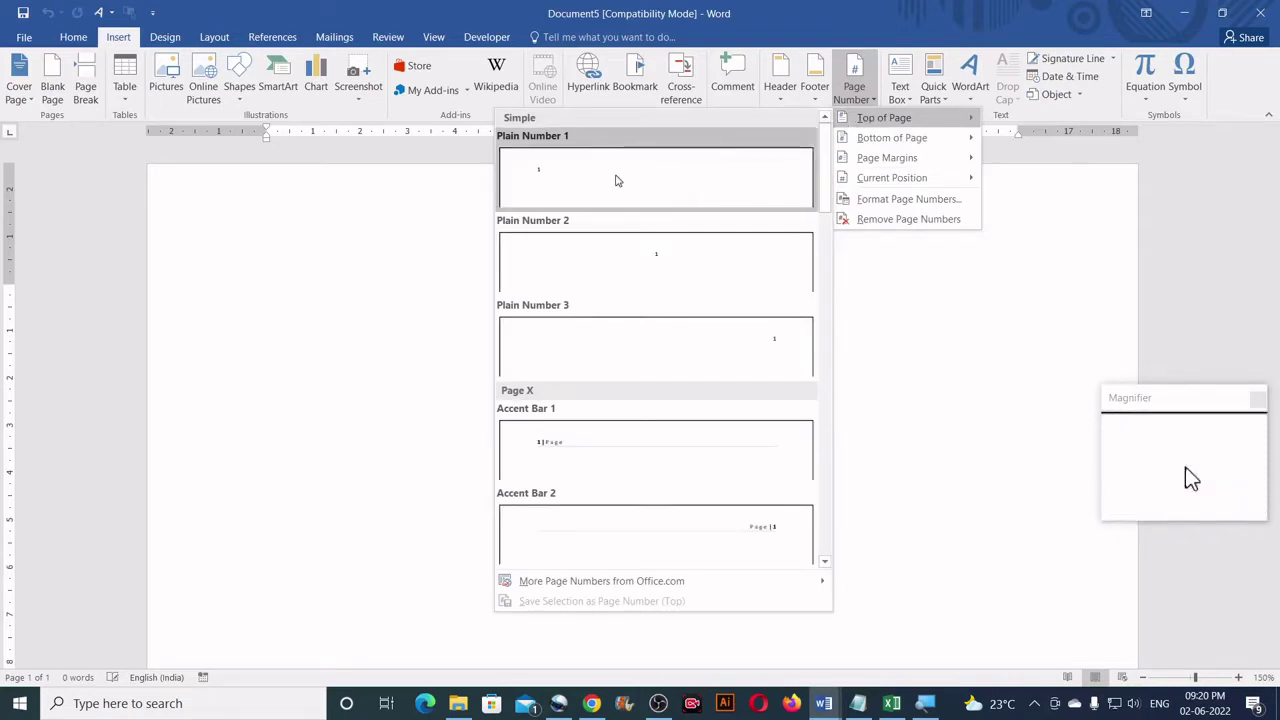
{"action": "left_click", "coordinate": [655, 265]}
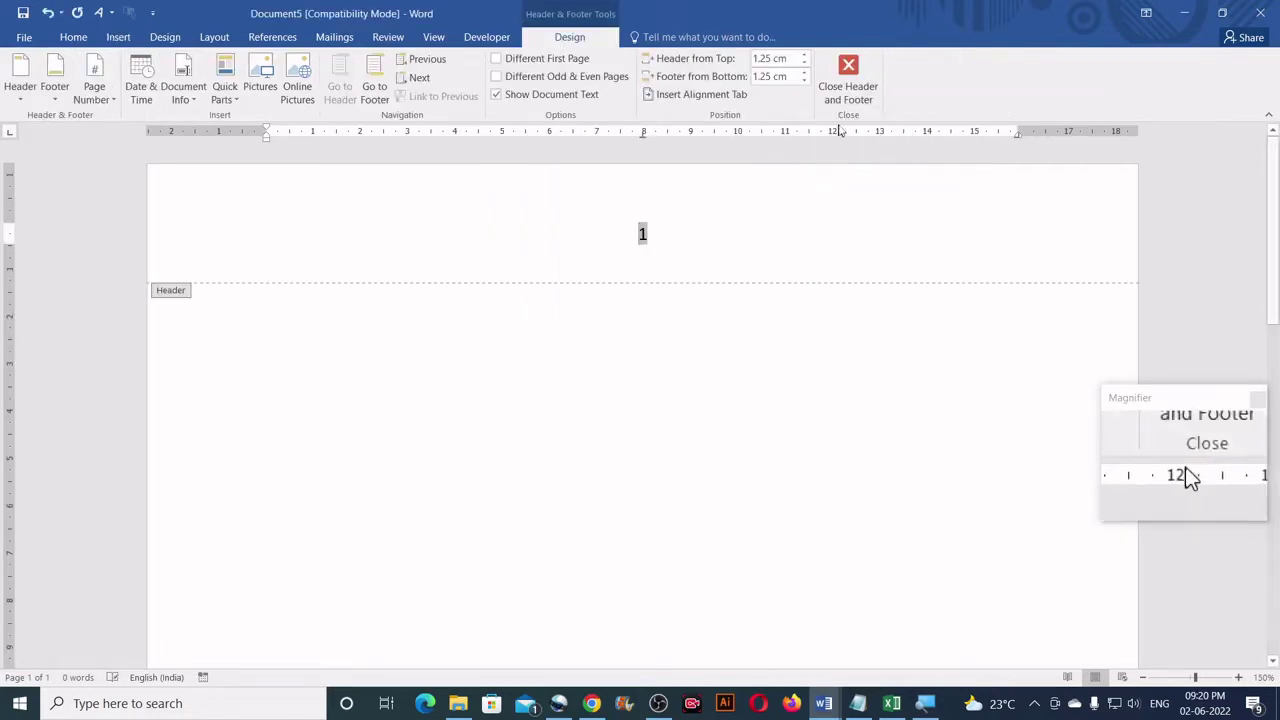
{"action": "left_click", "coordinate": [847, 70]}
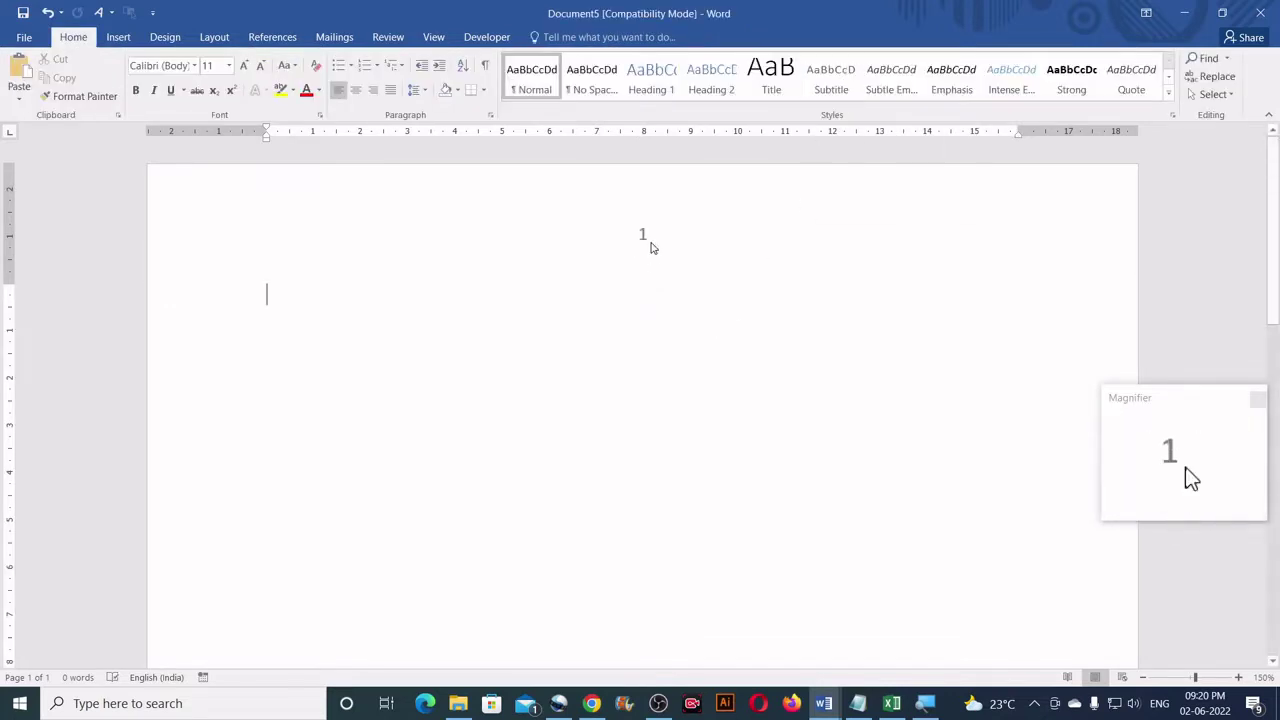
Step: Add a page break so a second page appears, numbered 2
{"action": "scroll", "coordinate": [651, 248], "scroll_direction": "down", "scroll_amount": 3}
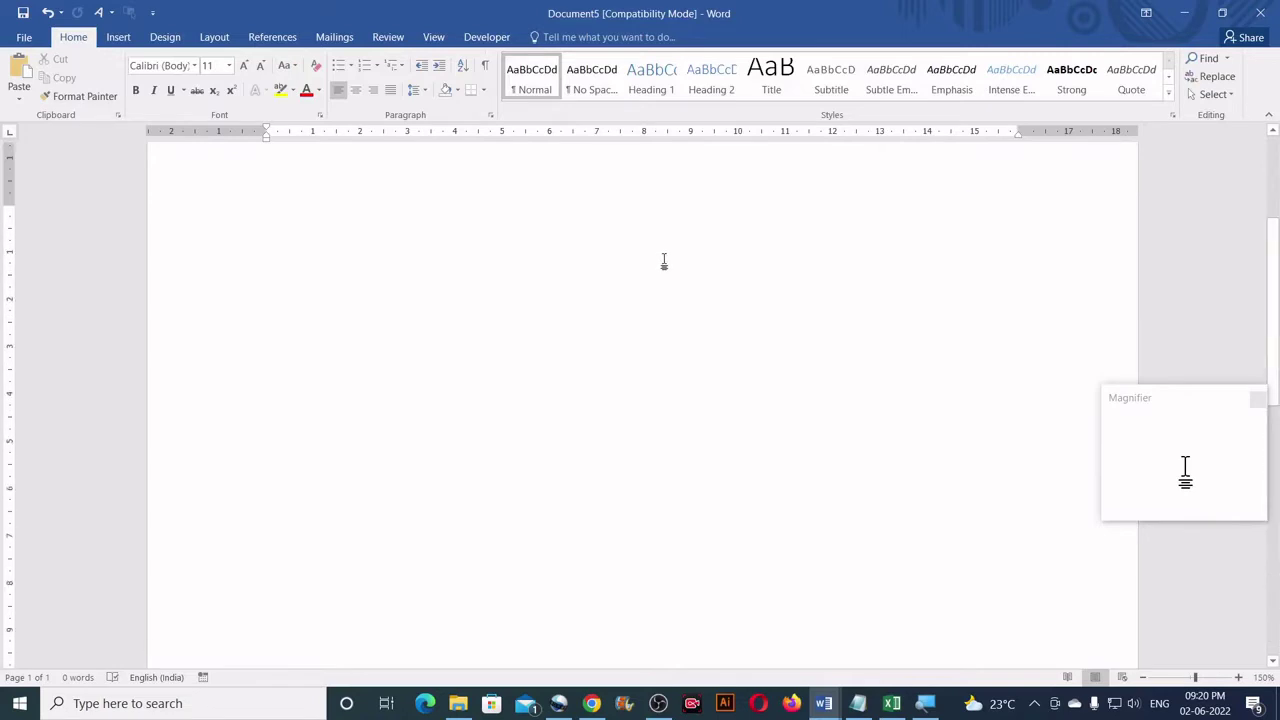
{"action": "scroll", "coordinate": [660, 240], "scroll_direction": "up", "scroll_amount": 3}
{"action": "key", "text": "ctrl+Return"}
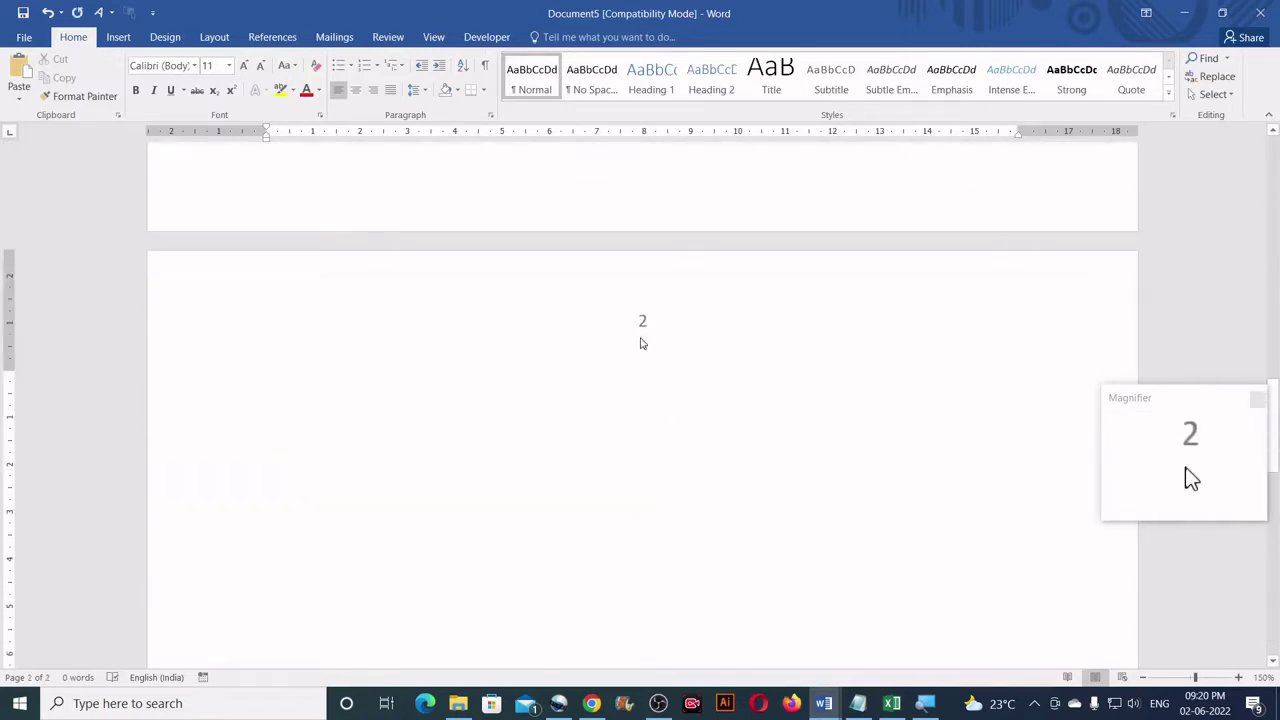
{"action": "scroll", "coordinate": [642, 343], "scroll_direction": "up", "scroll_amount": 10}
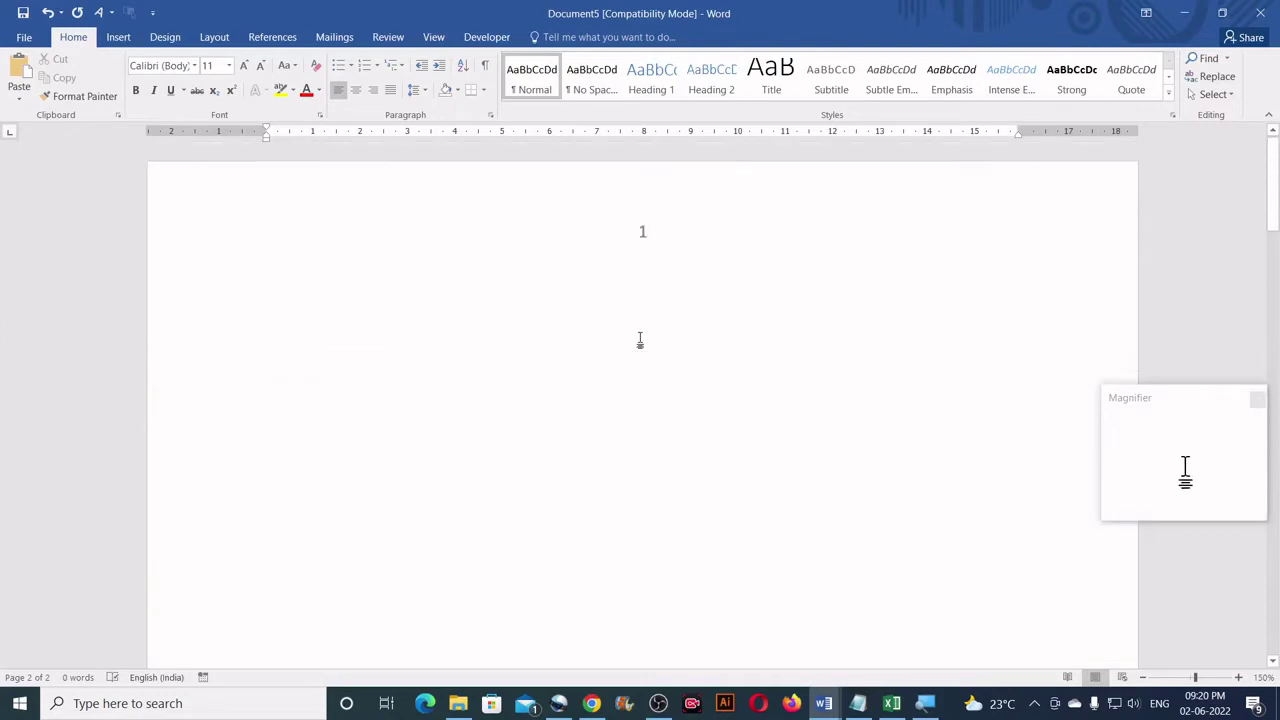
Step: Remove all page numbers from the document and put the caret back in the body
{"action": "left_click", "coordinate": [117, 40]}
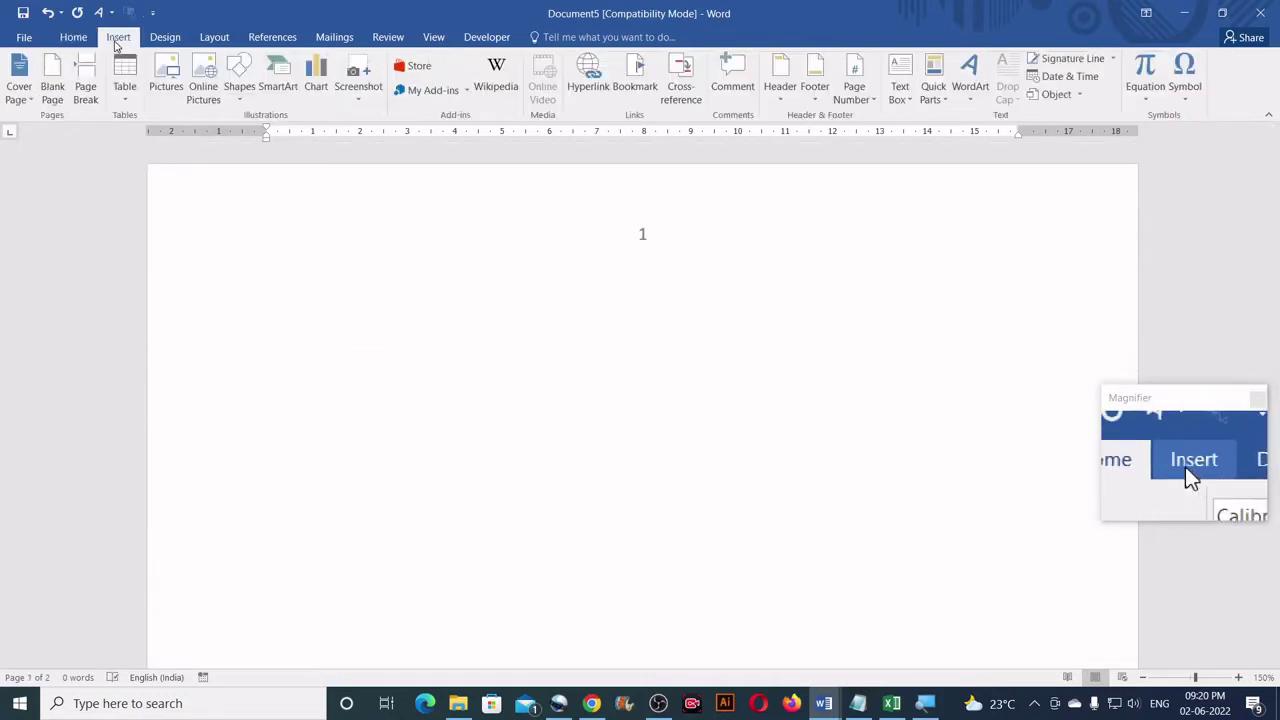
{"action": "left_click", "coordinate": [866, 104]}
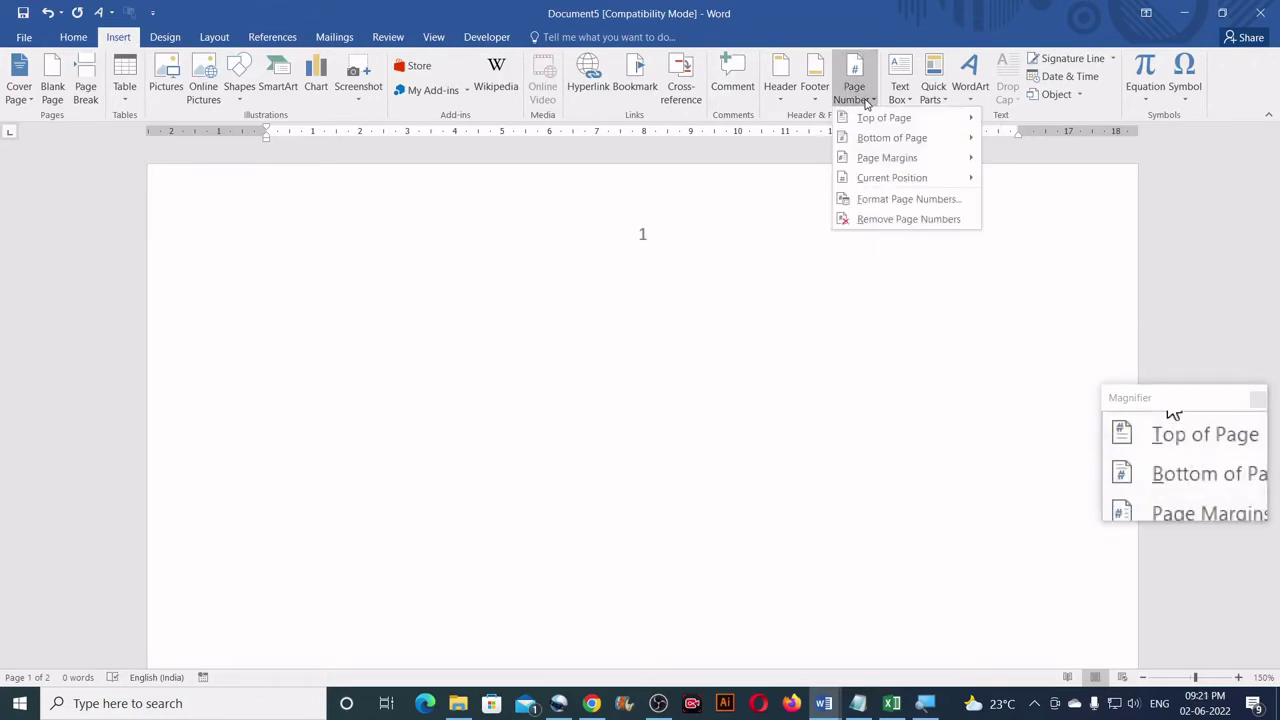
{"action": "left_click", "coordinate": [884, 220]}
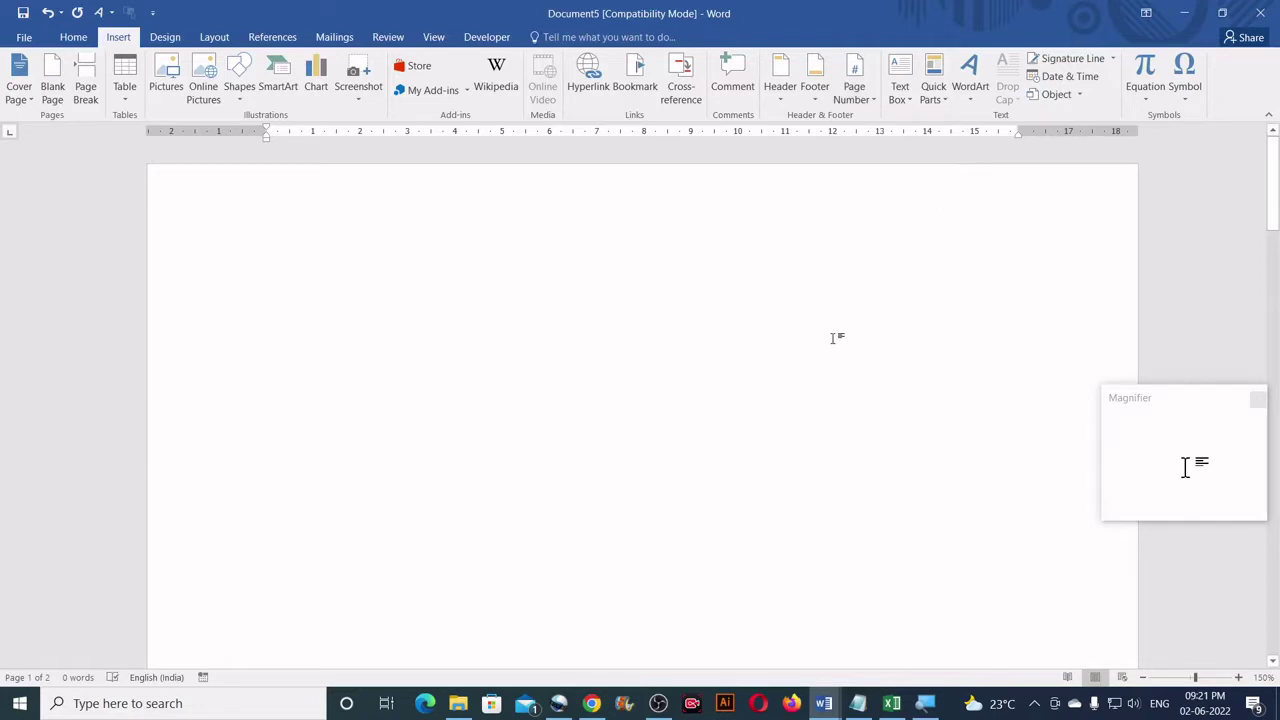
{"action": "left_click", "coordinate": [697, 381]}
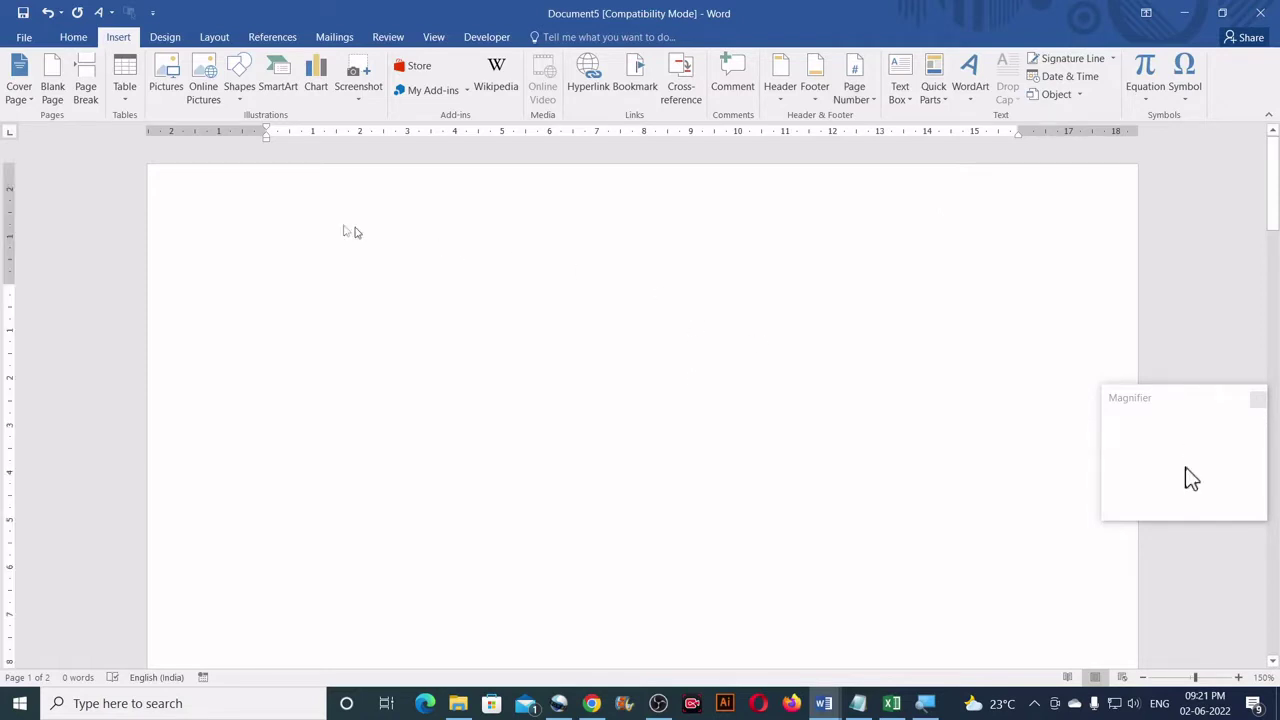
Step: Insert a plain page number at the current position in the header, then return to the body
{"action": "double_click", "coordinate": [655, 203]}
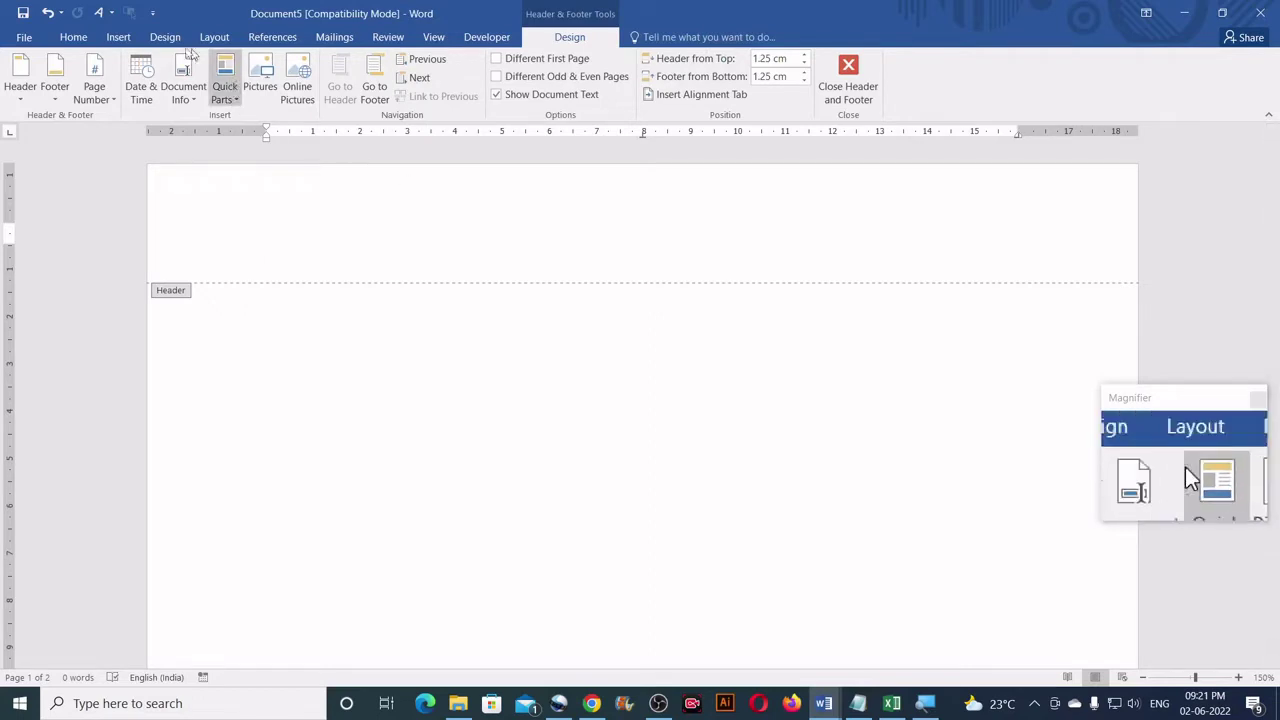
{"action": "left_click", "coordinate": [124, 44]}
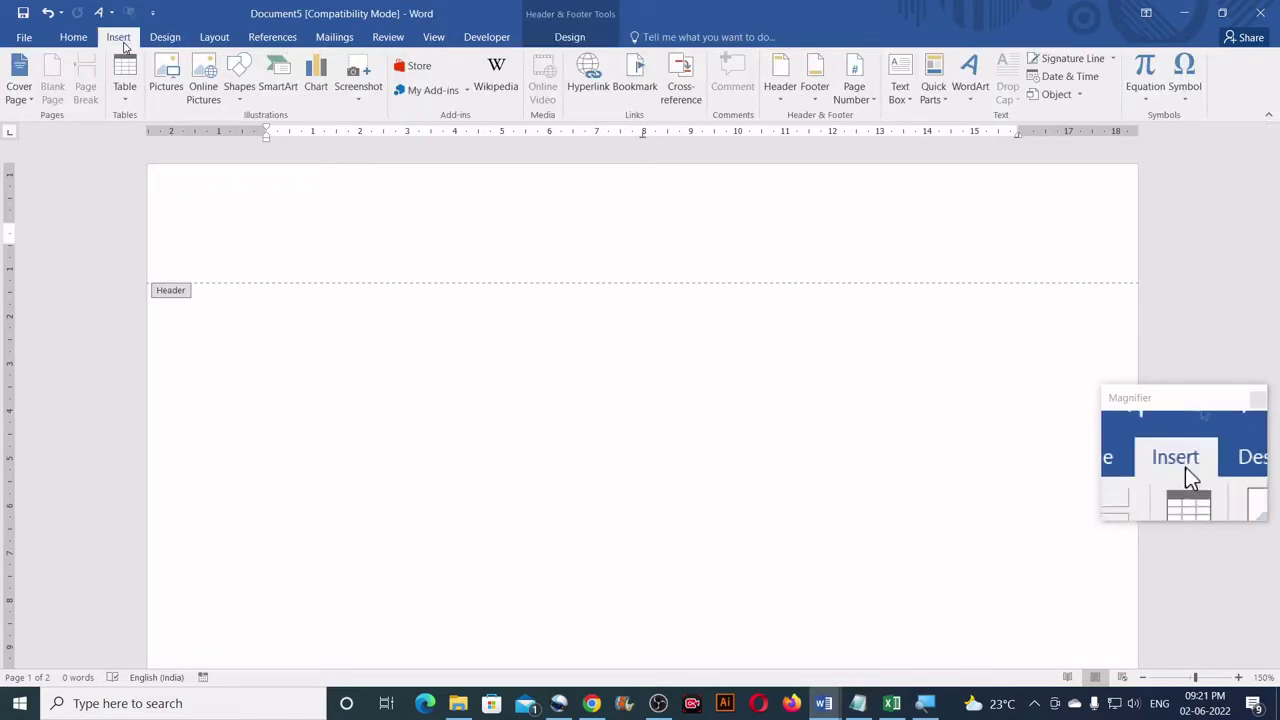
{"action": "left_click", "coordinate": [849, 98]}
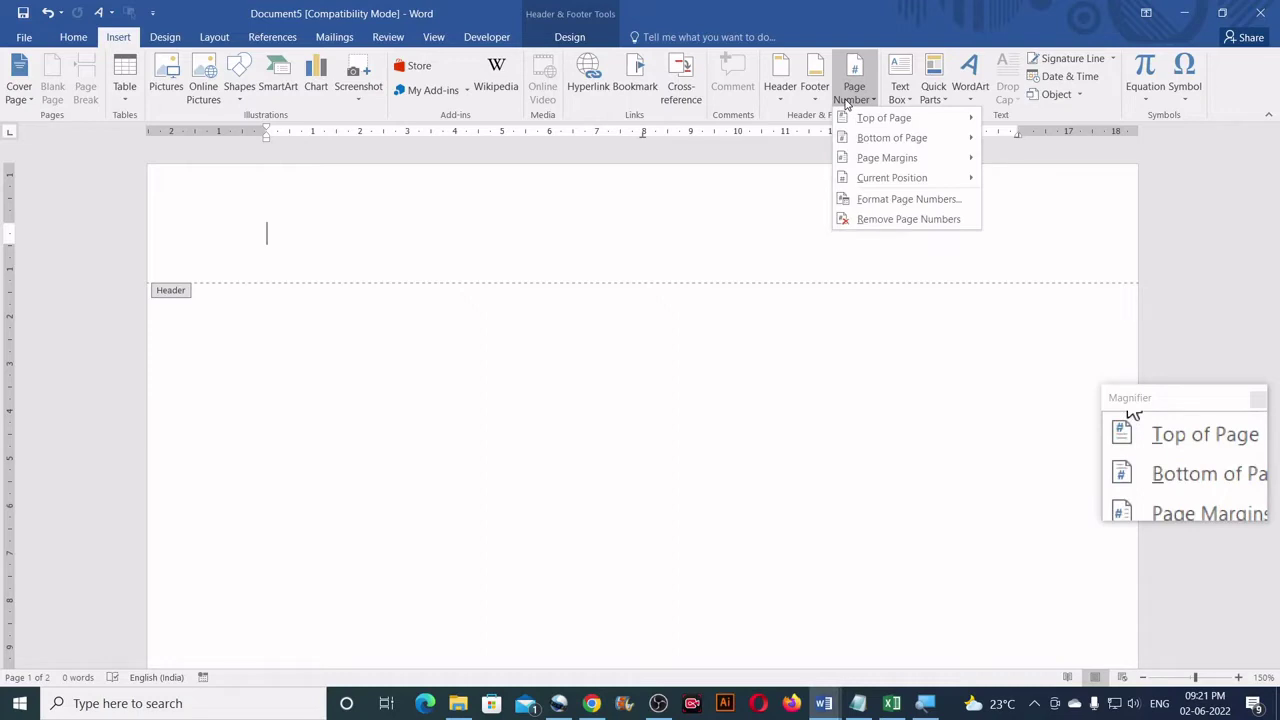
{"action": "mouse_move", "coordinate": [866, 183]}
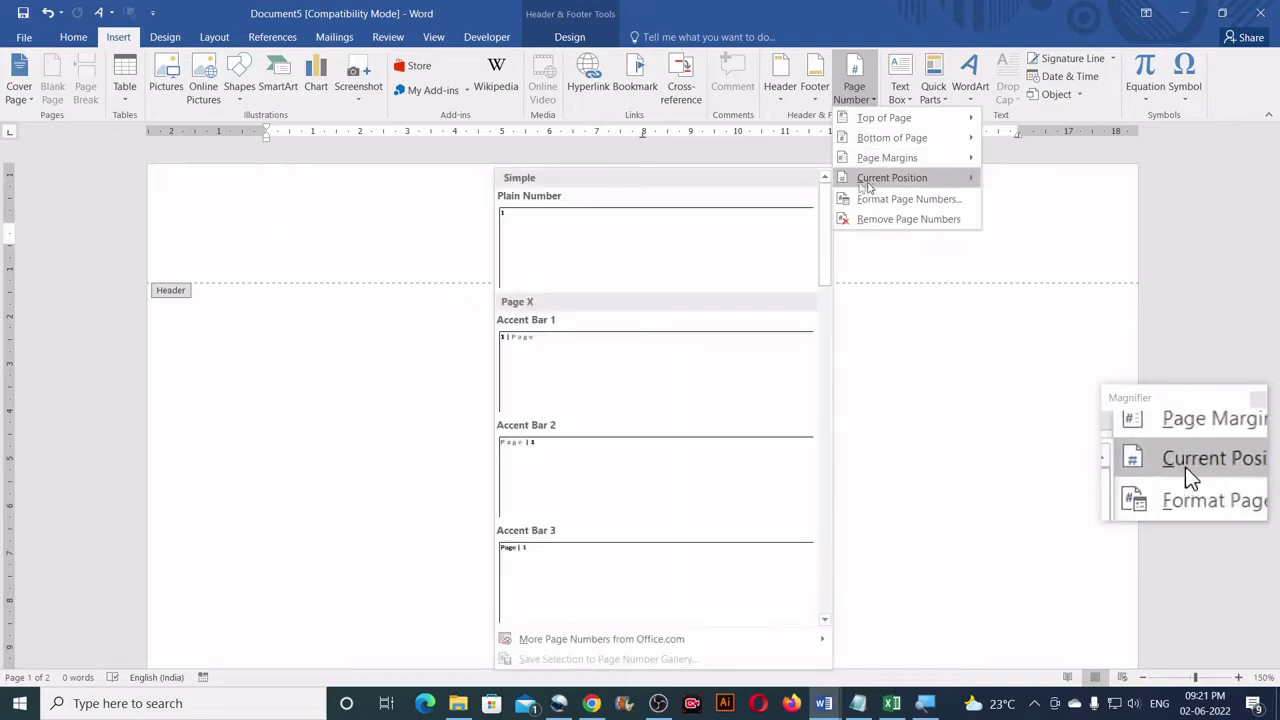
{"action": "left_click", "coordinate": [560, 236]}
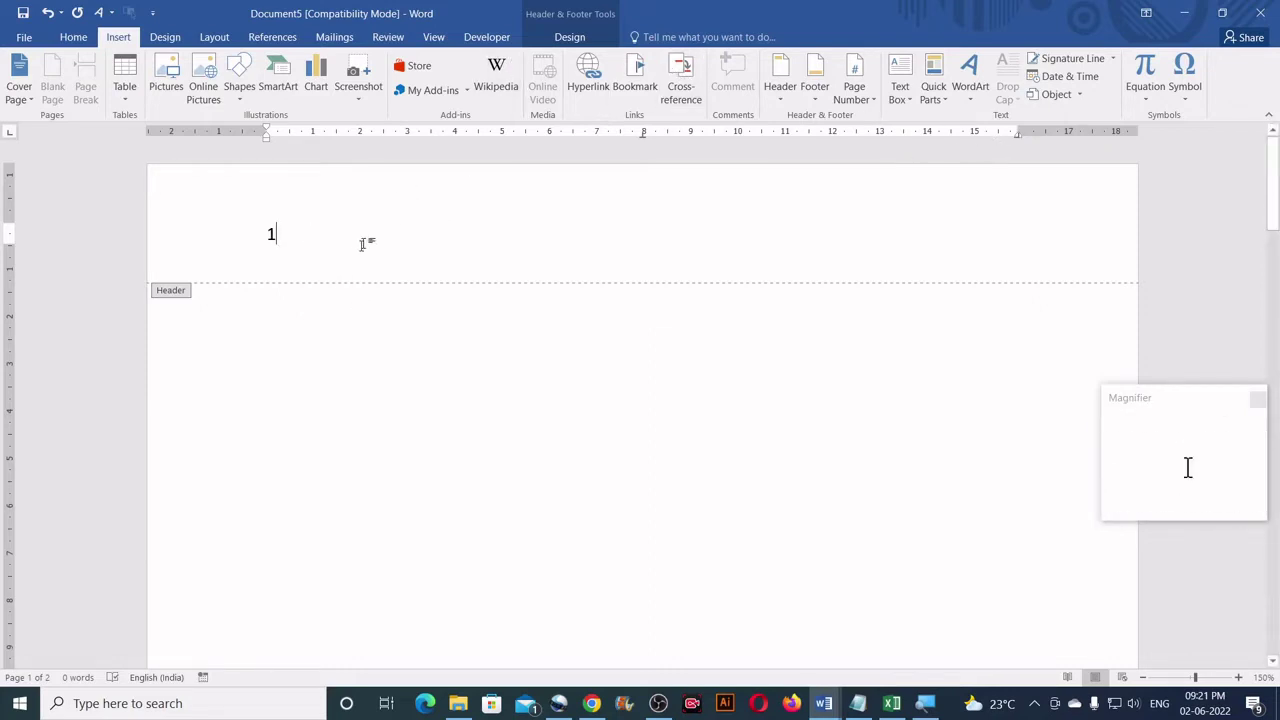
{"action": "double_click", "coordinate": [545, 439]}
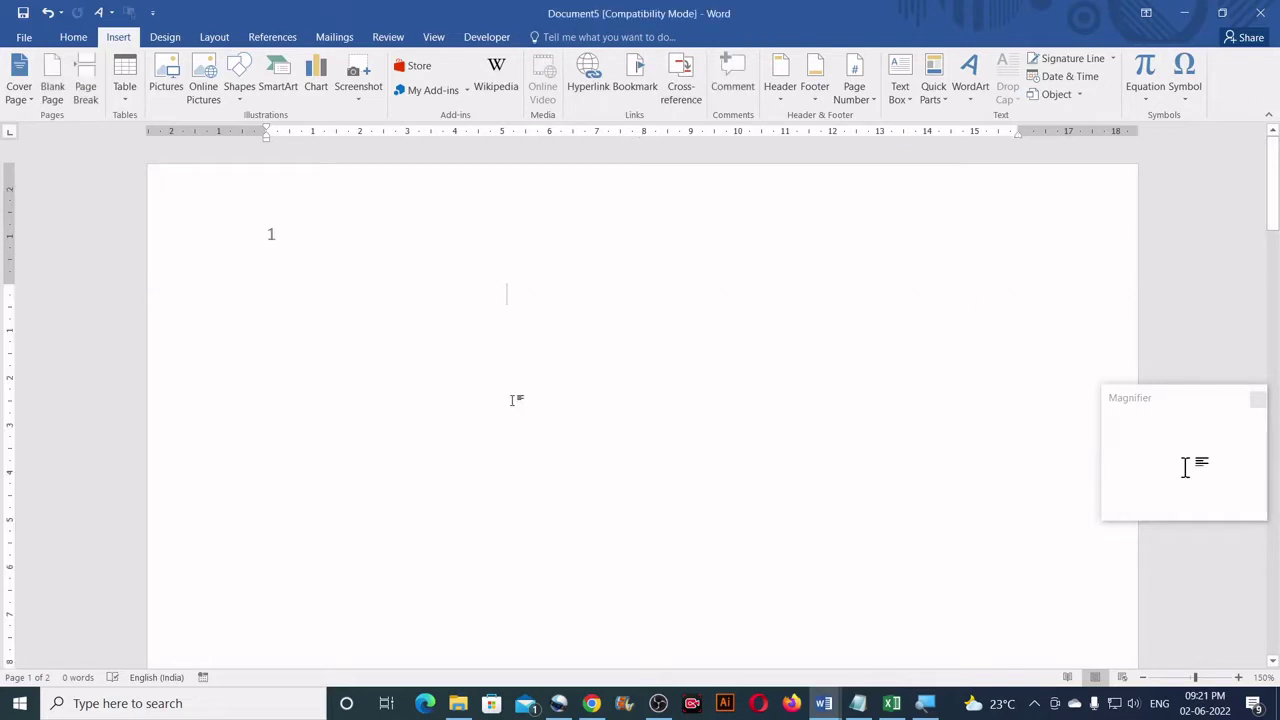
Step: Check the pages, open the footer area, then close header and footer editing
{"action": "scroll", "coordinate": [516, 400], "scroll_direction": "down", "scroll_amount": 10}
{"action": "scroll", "coordinate": [518, 403], "scroll_direction": "up", "scroll_amount": 1}
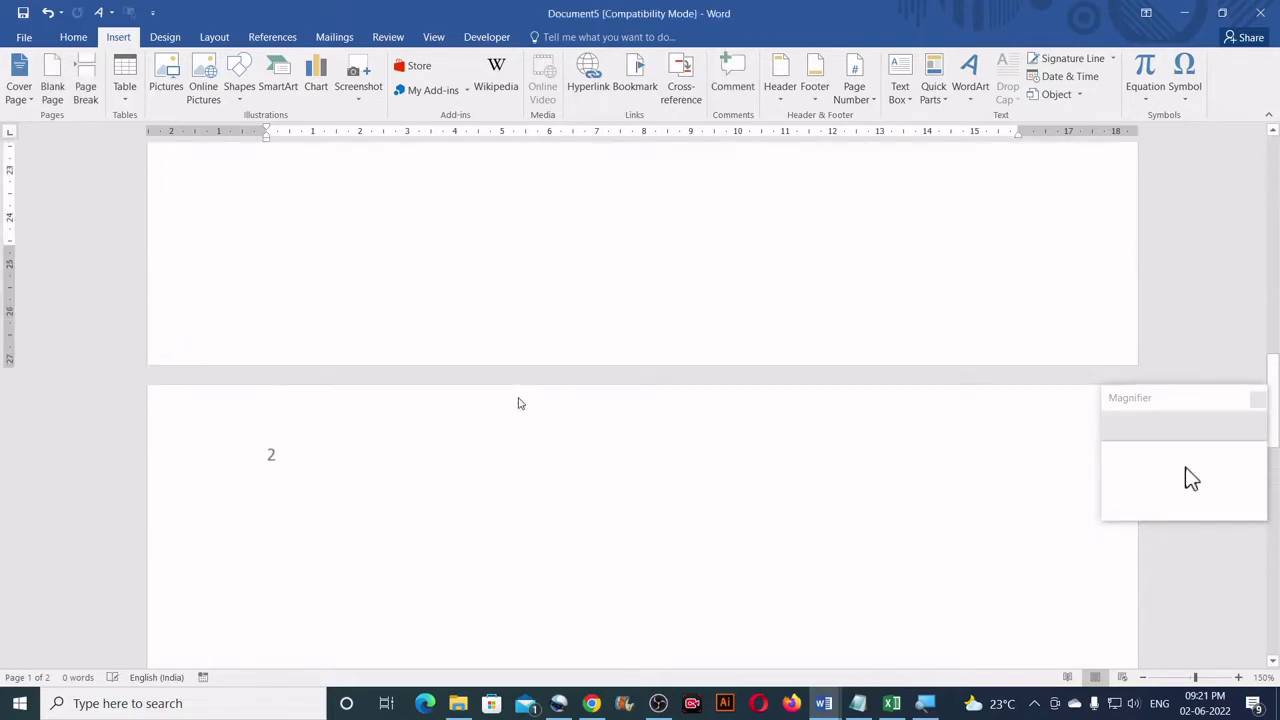
{"action": "double_click", "coordinate": [494, 310]}
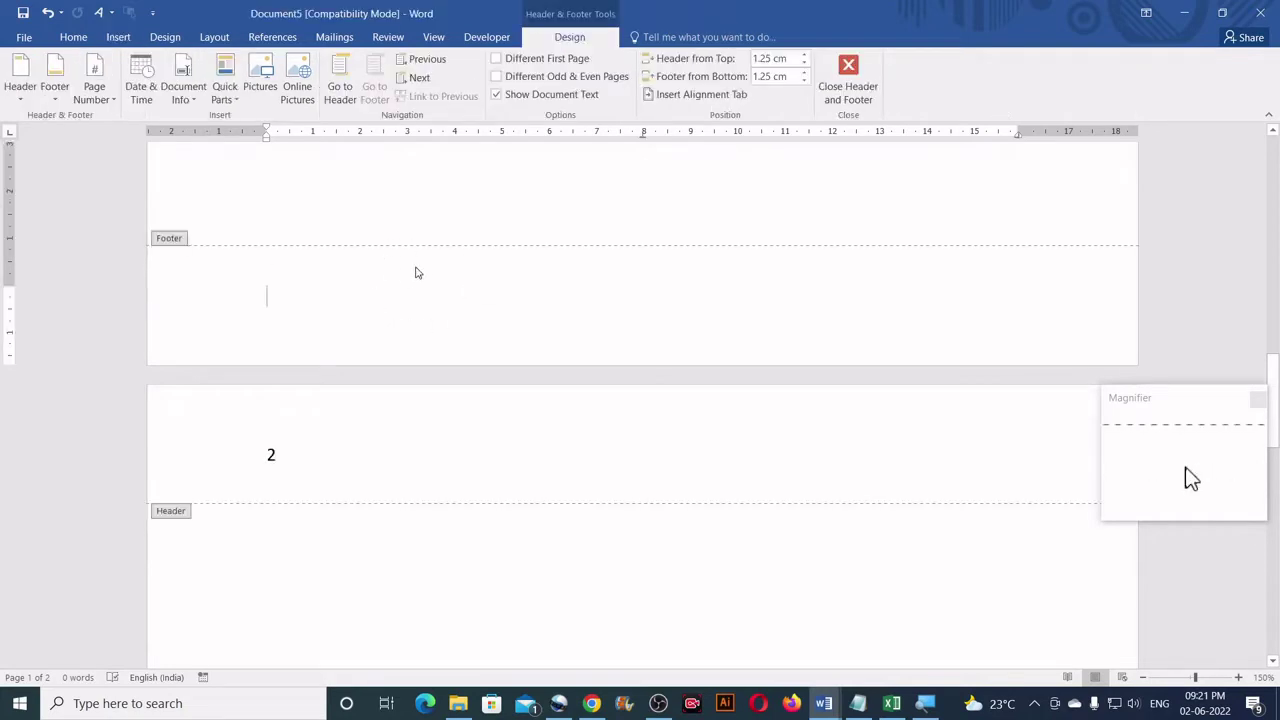
{"action": "scroll", "coordinate": [481, 308], "scroll_direction": "up", "scroll_amount": 3}
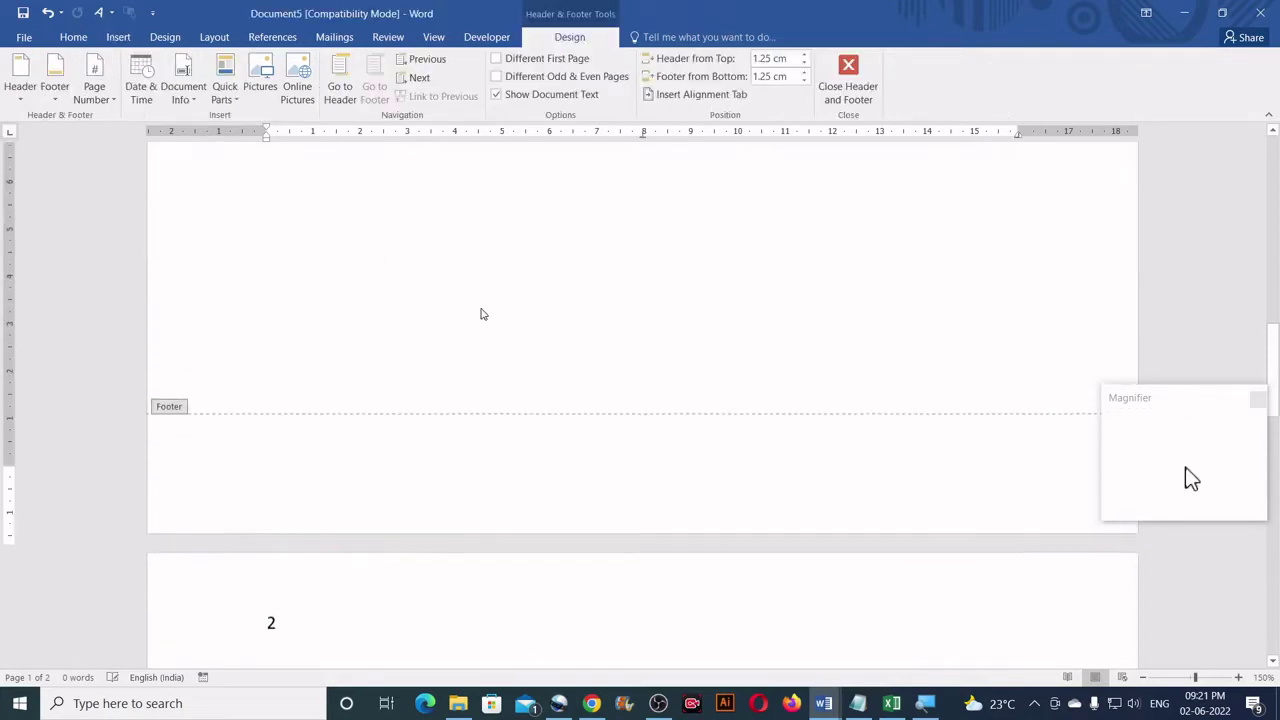
{"action": "double_click", "coordinate": [492, 218]}
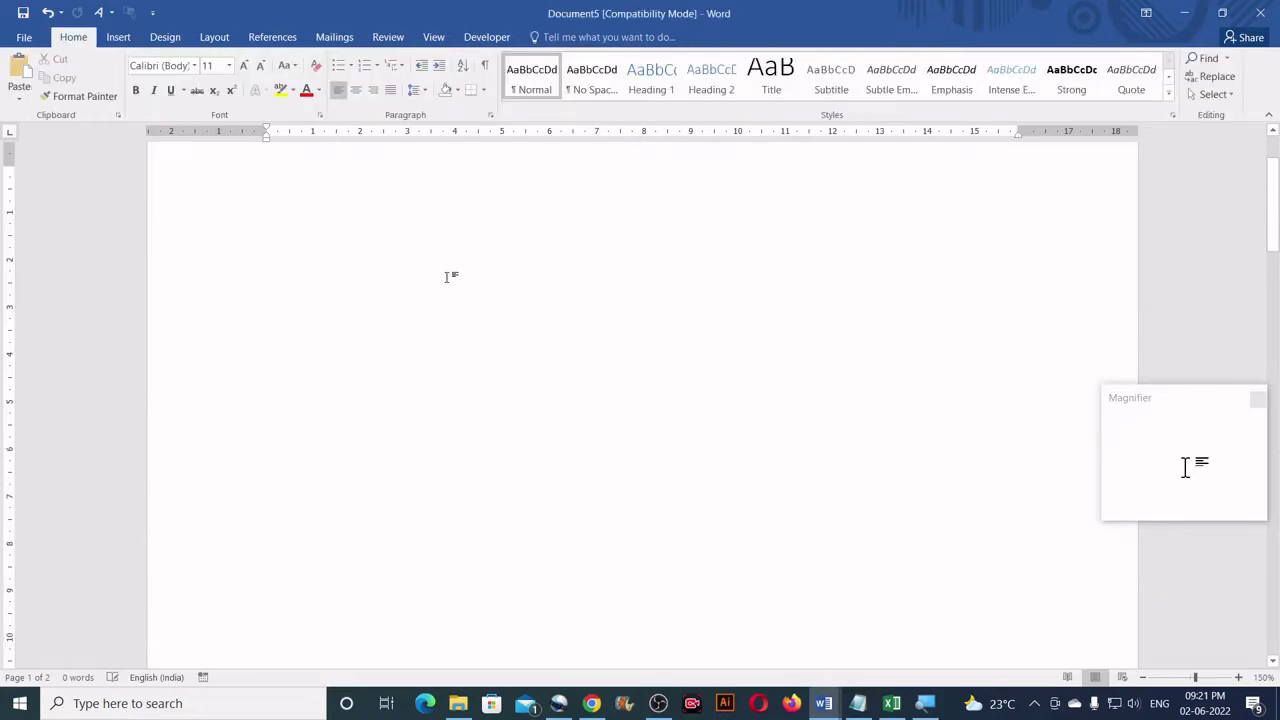
Step: Reopen the page 1 header and select its page number 1 with Shift+Home to clear it
{"action": "scroll", "coordinate": [418, 284], "scroll_direction": "down", "scroll_amount": 15}
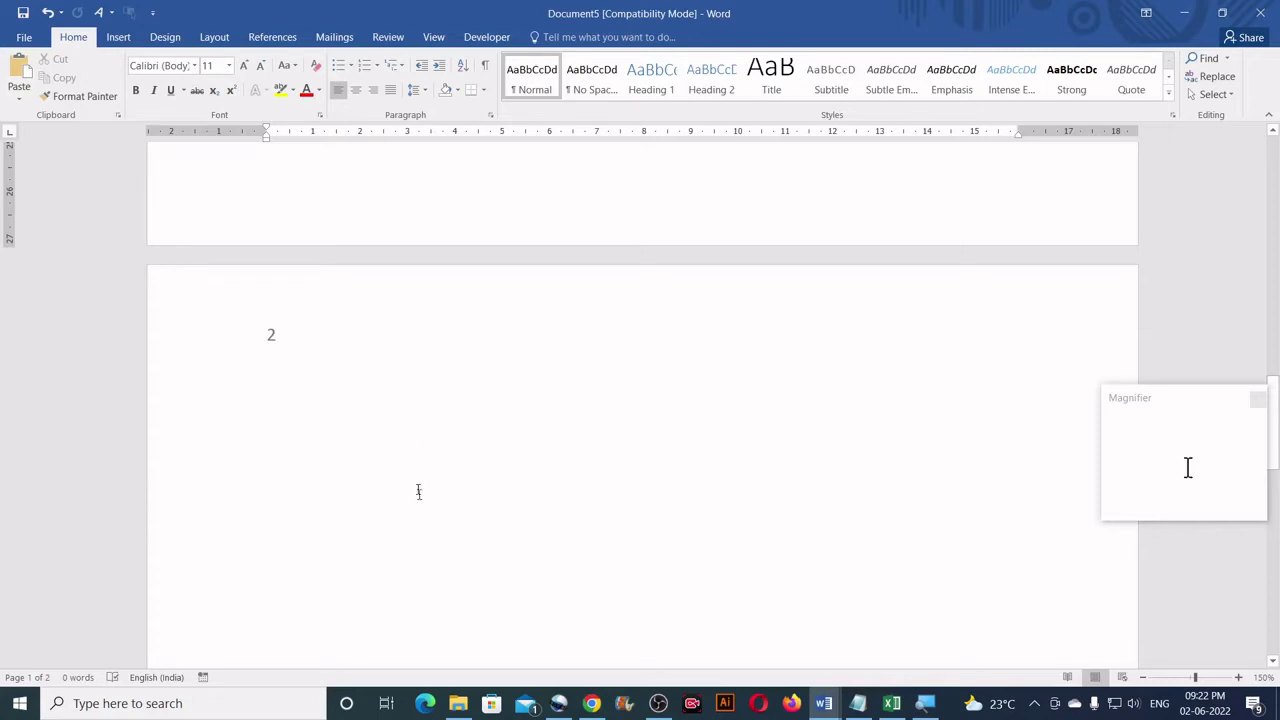
{"action": "double_click", "coordinate": [409, 334]}
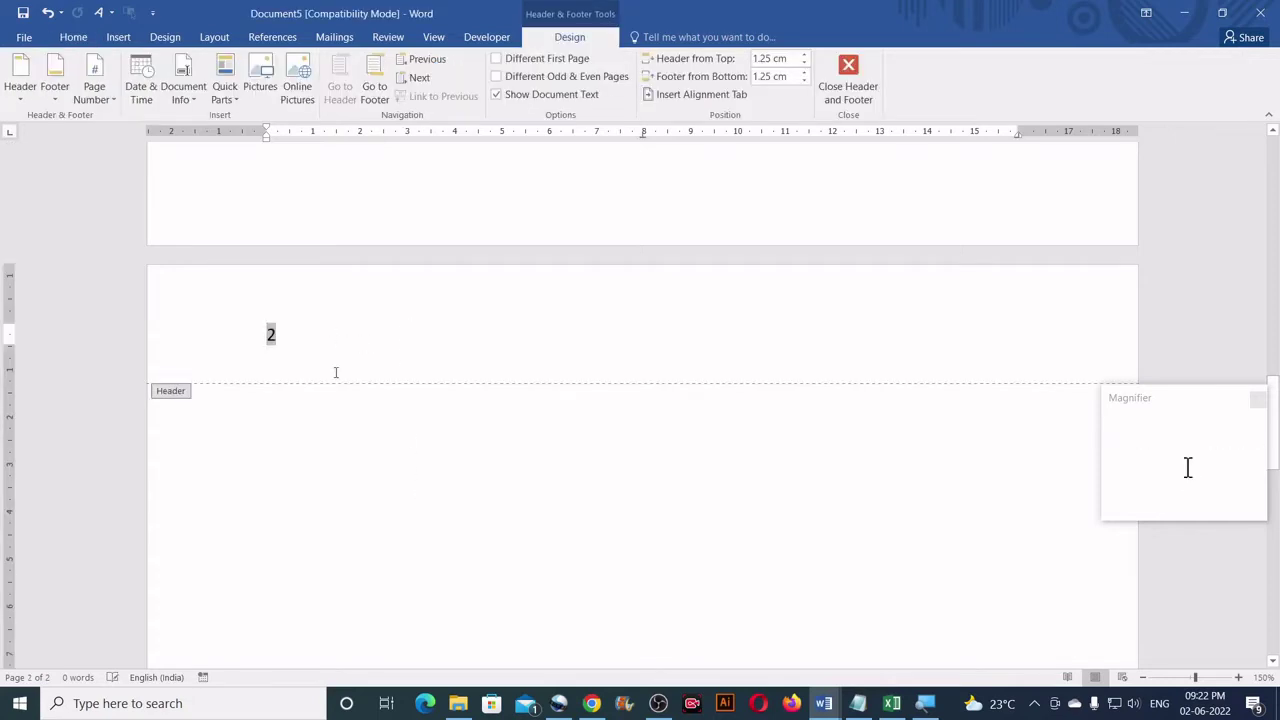
{"action": "double_click", "coordinate": [455, 538]}
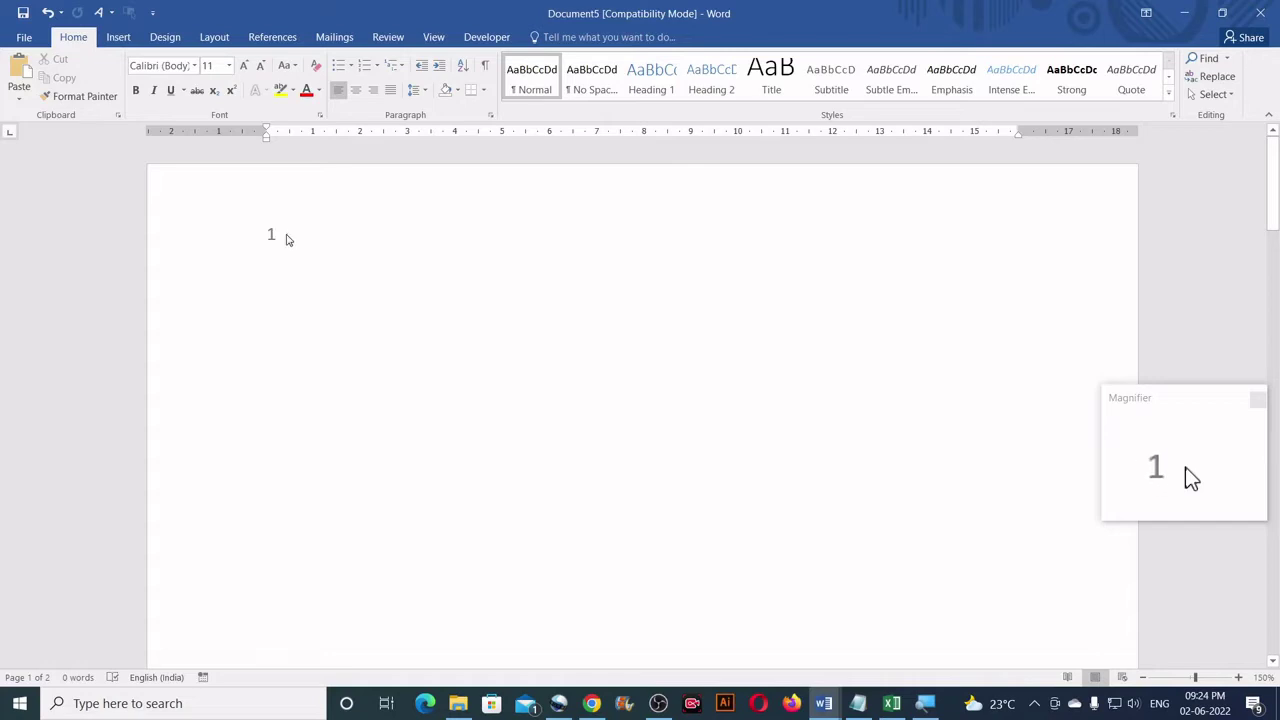
{"action": "double_click", "coordinate": [286, 239]}
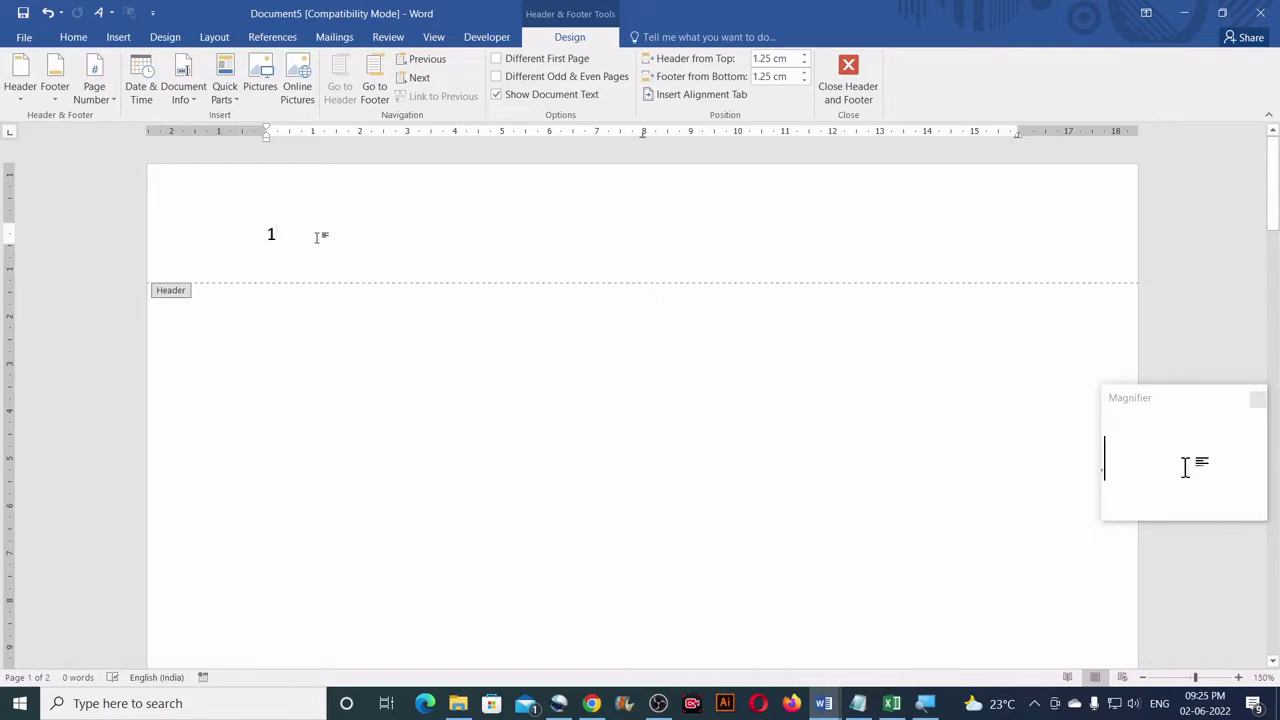
{"action": "key", "text": "shift+Home"}
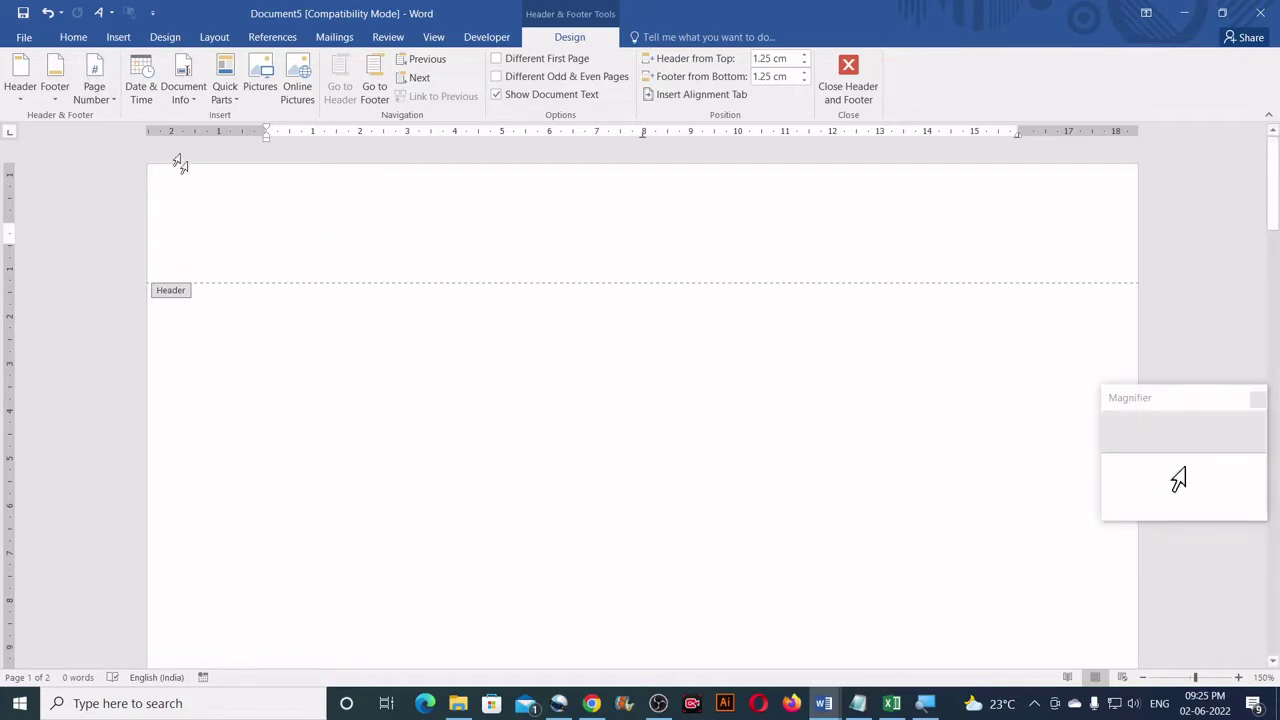
Step: Draw a rounded rectangle at the right side of the header
{"action": "left_click", "coordinate": [119, 37]}
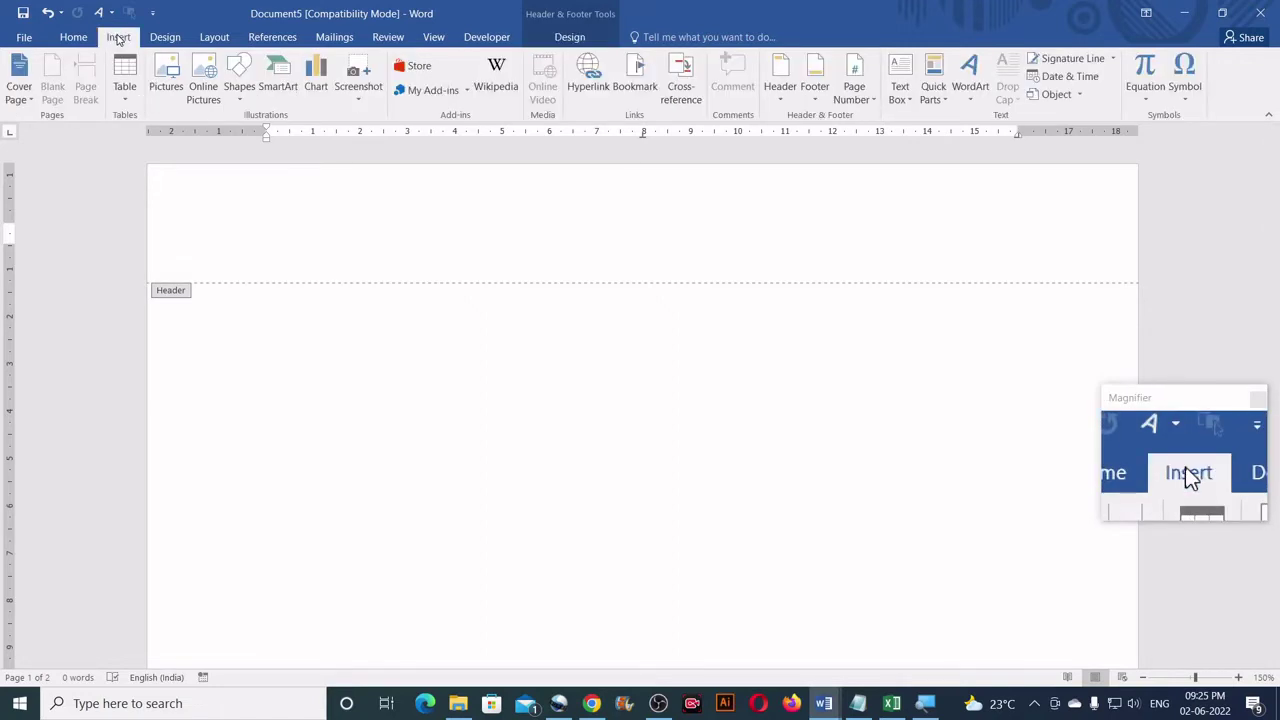
{"action": "left_click", "coordinate": [241, 100]}
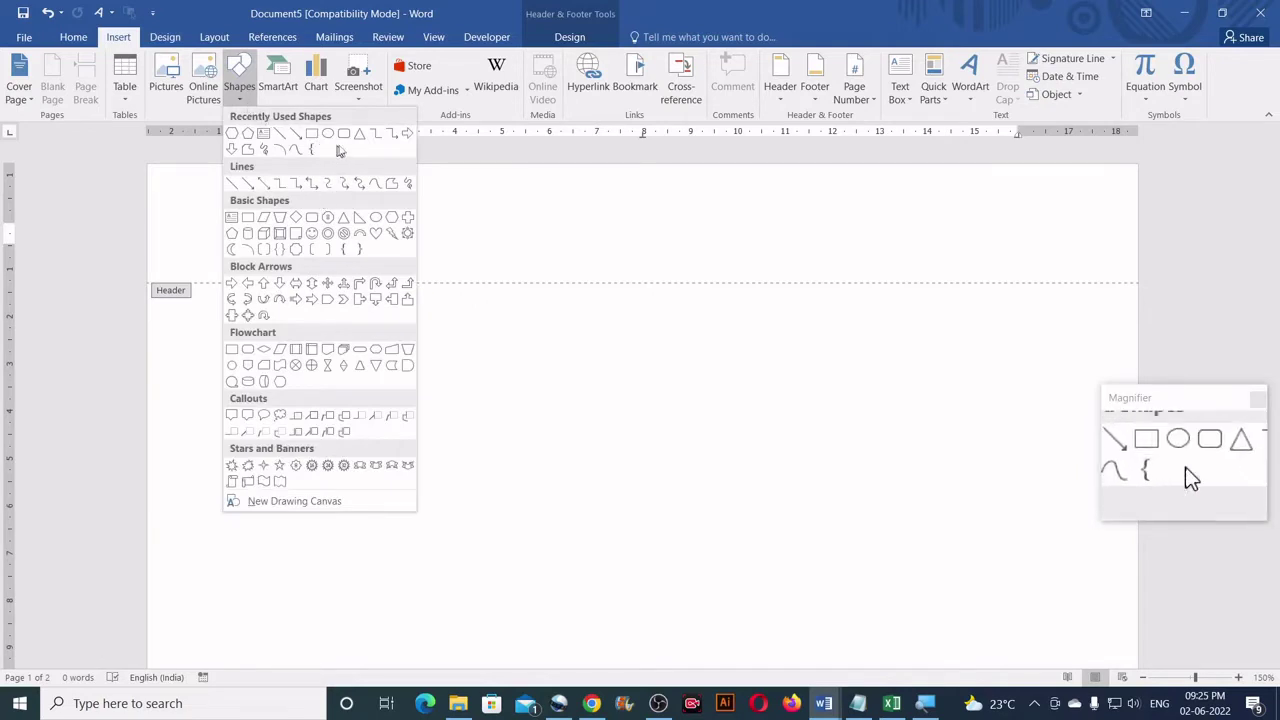
{"action": "left_click", "coordinate": [344, 135]}
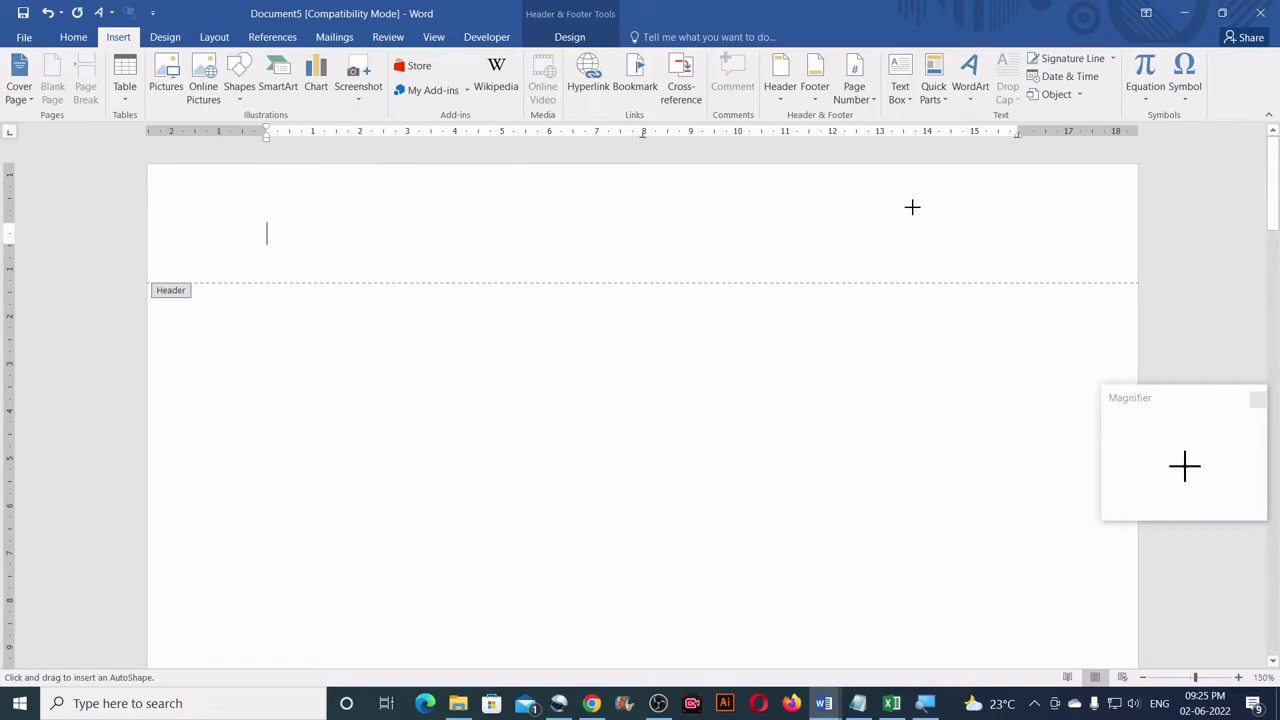
{"action": "left_click_drag", "start_coordinate": [912, 207], "coordinate": [1057, 250]}
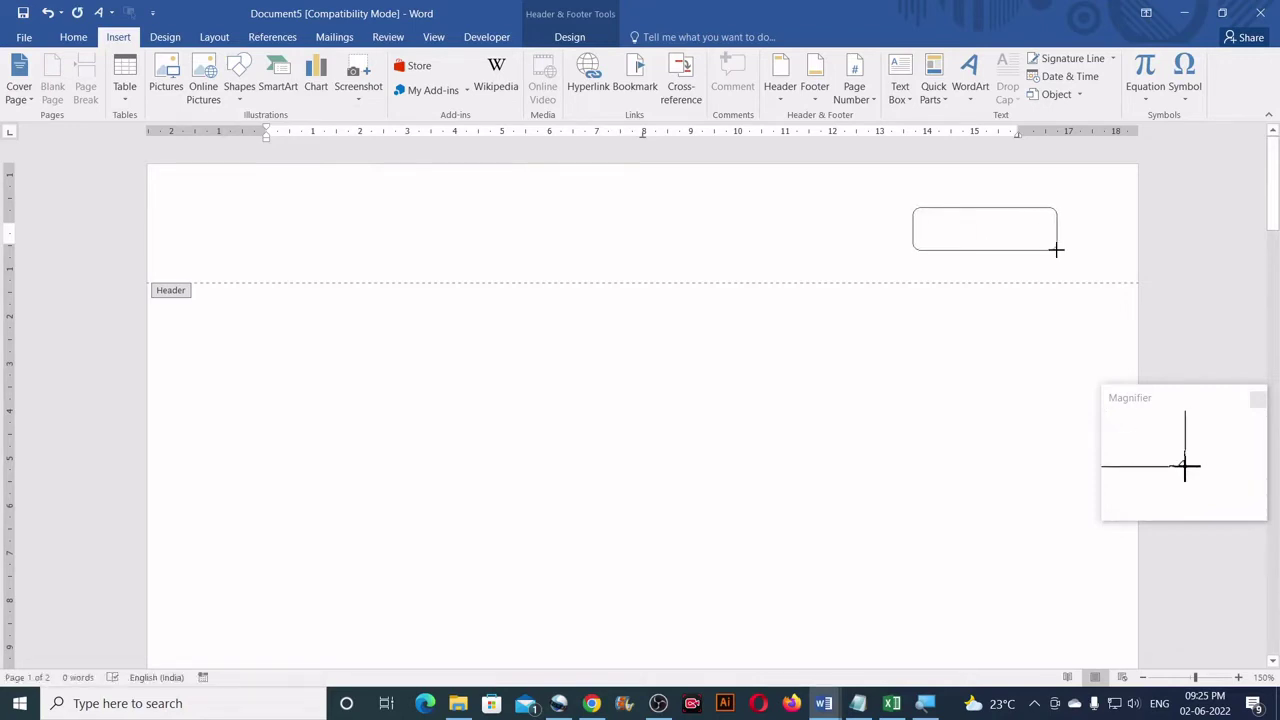
Step: Add text to the rounded box and type 'PAGE:' inside it
{"action": "right_click", "coordinate": [959, 228]}
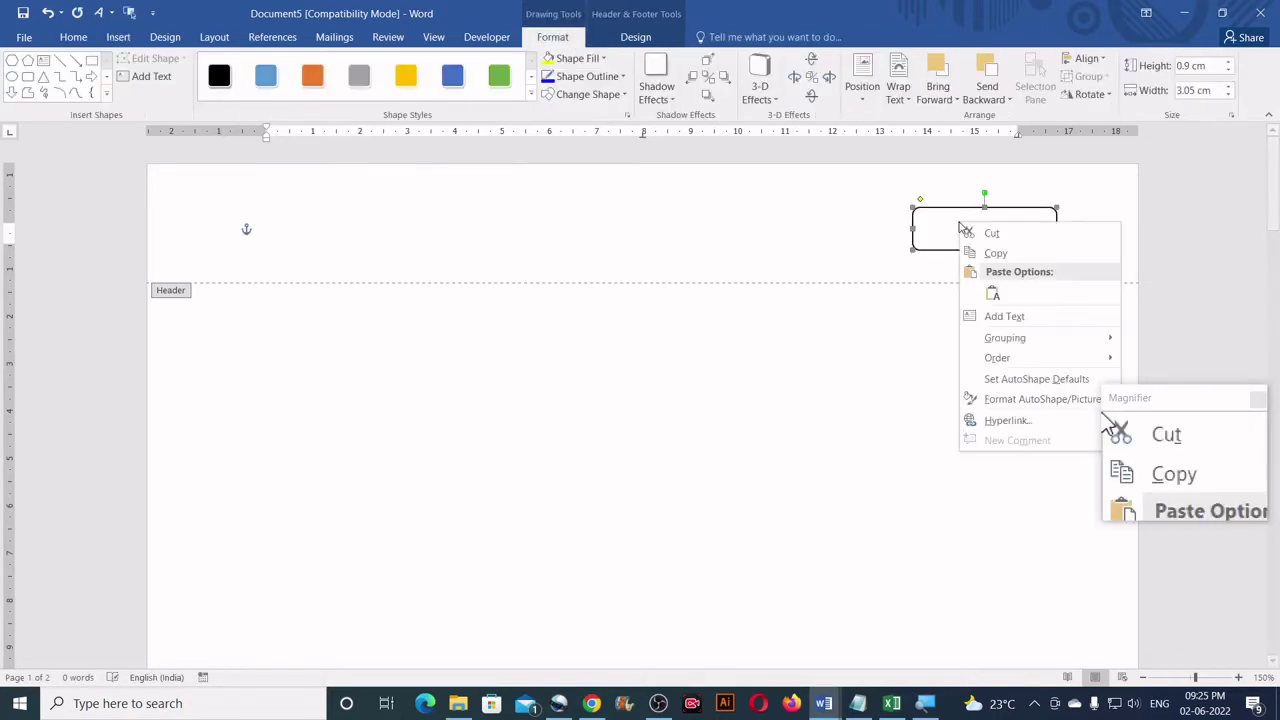
{"action": "left_click", "coordinate": [1004, 316]}
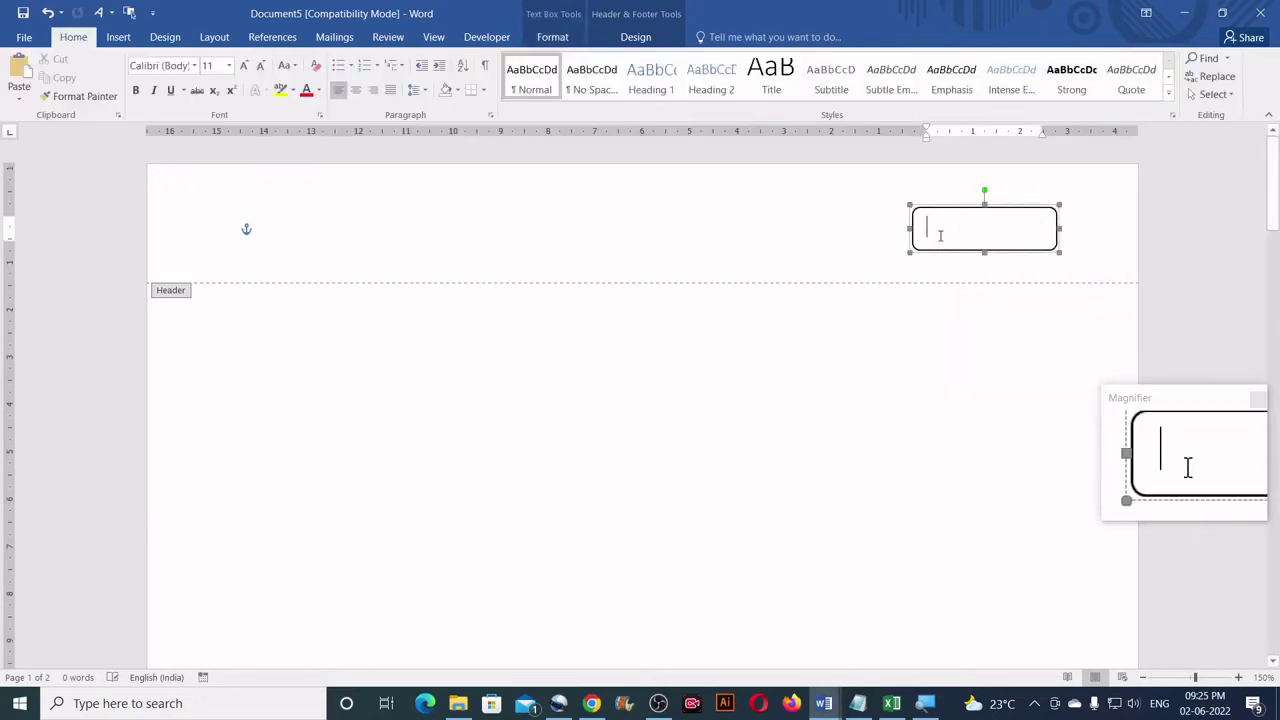
{"action": "type", "text": "P"}
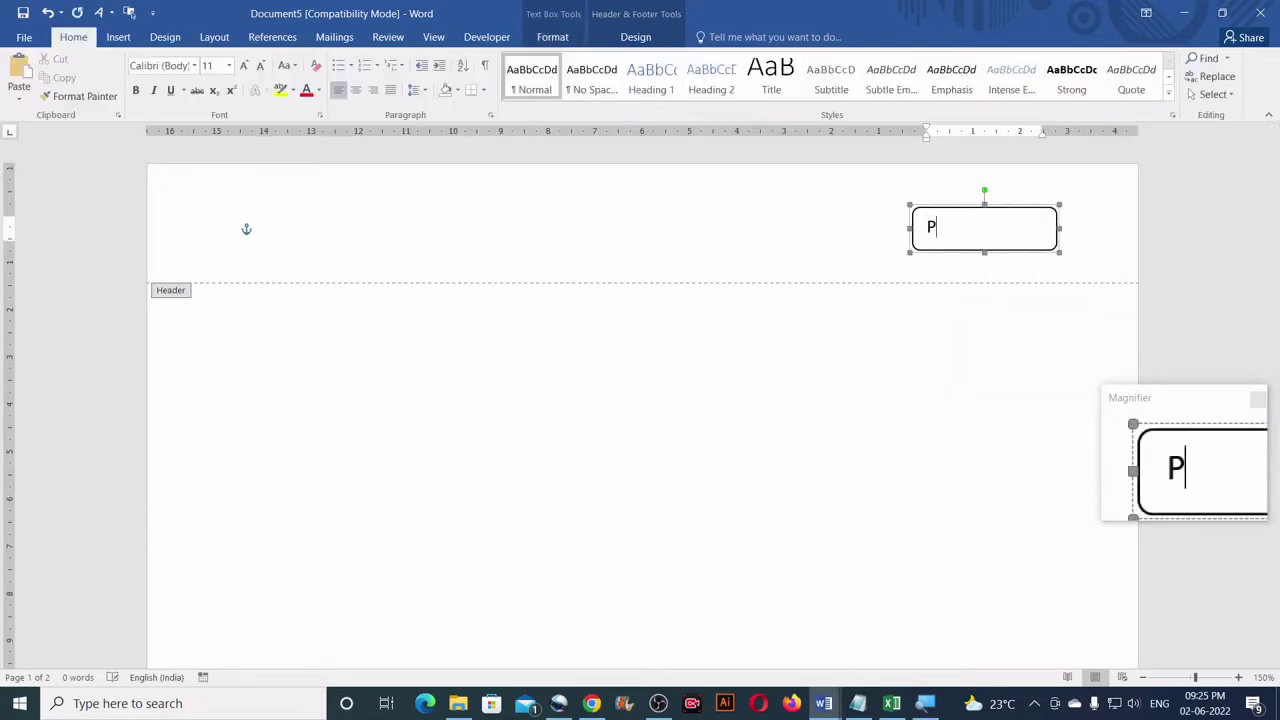
{"action": "type", "text": "Ag"}
{"action": "key", "text": "BackSpace"}
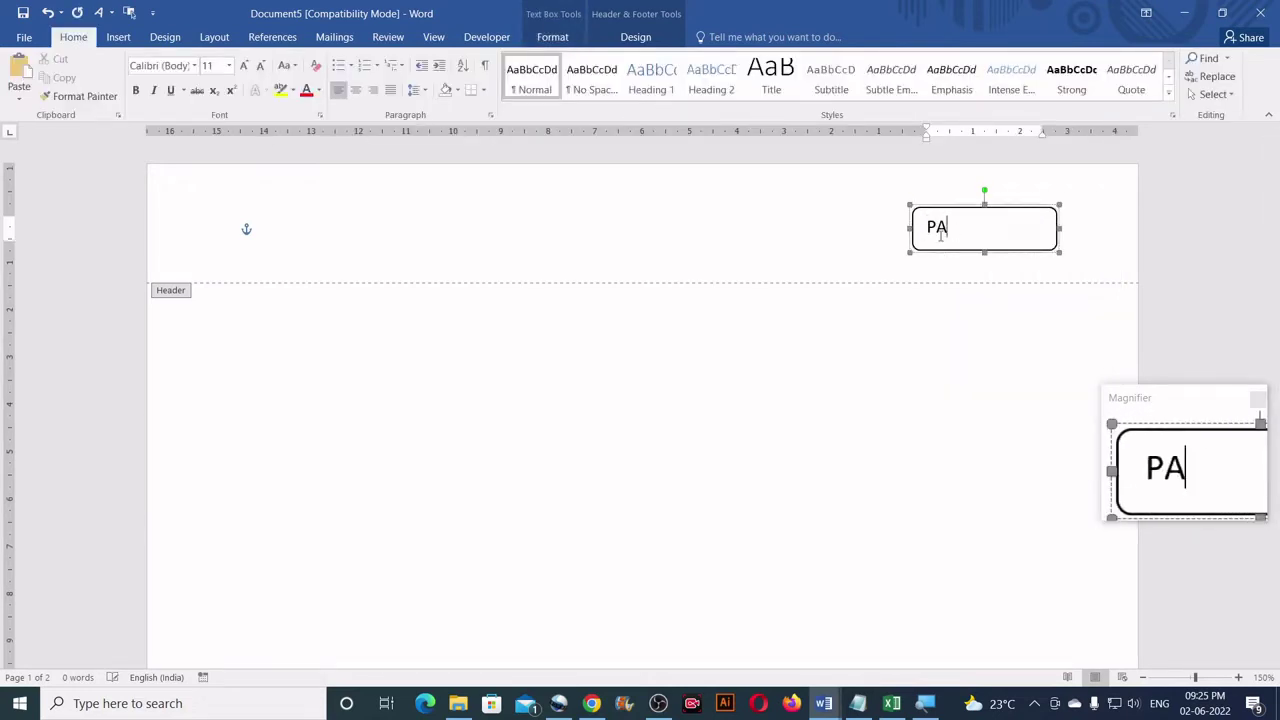
{"action": "type", "text": "GE"}
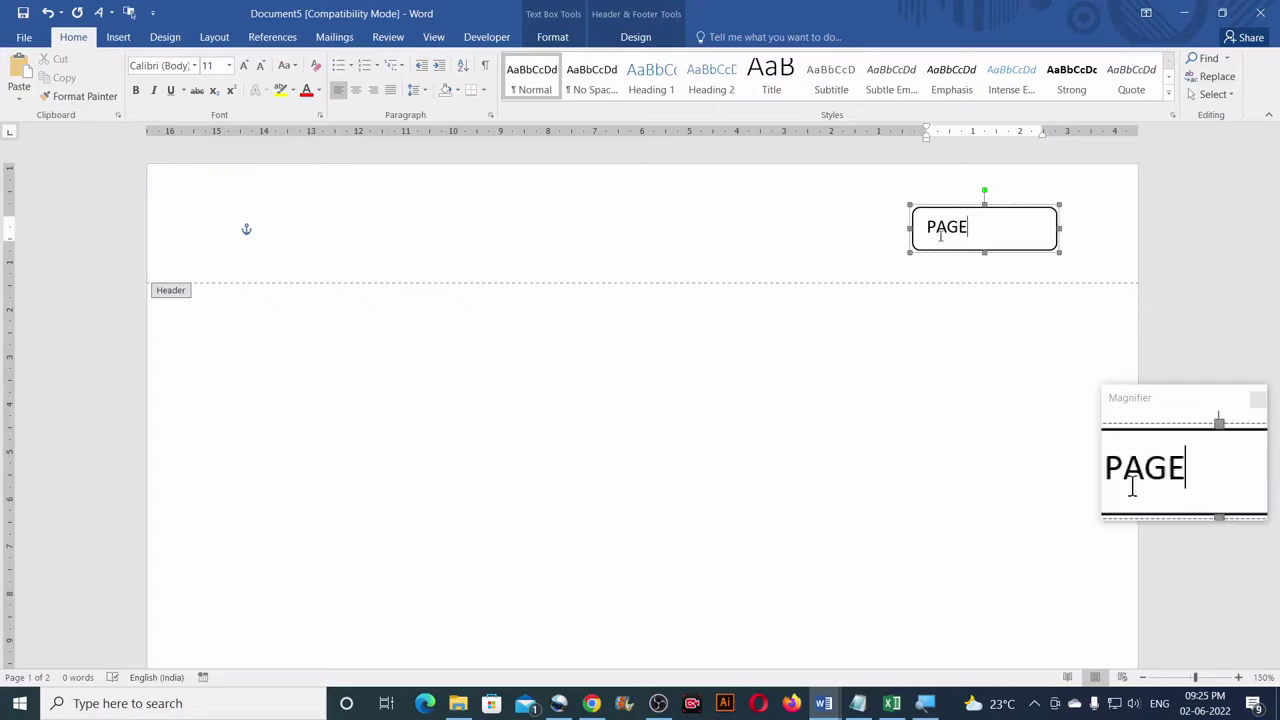
{"action": "type", "text": ":"}
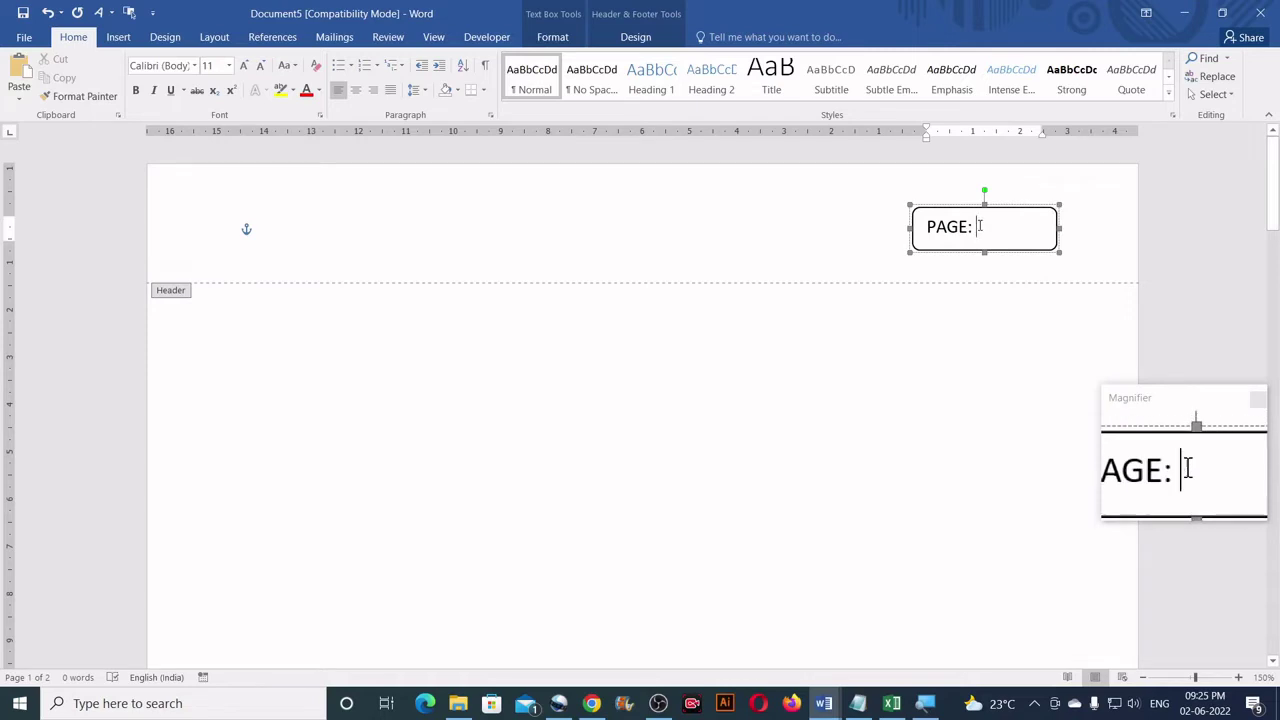
Step: Insert a plain page number after 'PAGE:' so the box reads 'PAGE: 1', then close the header
{"action": "left_click", "coordinate": [119, 40]}
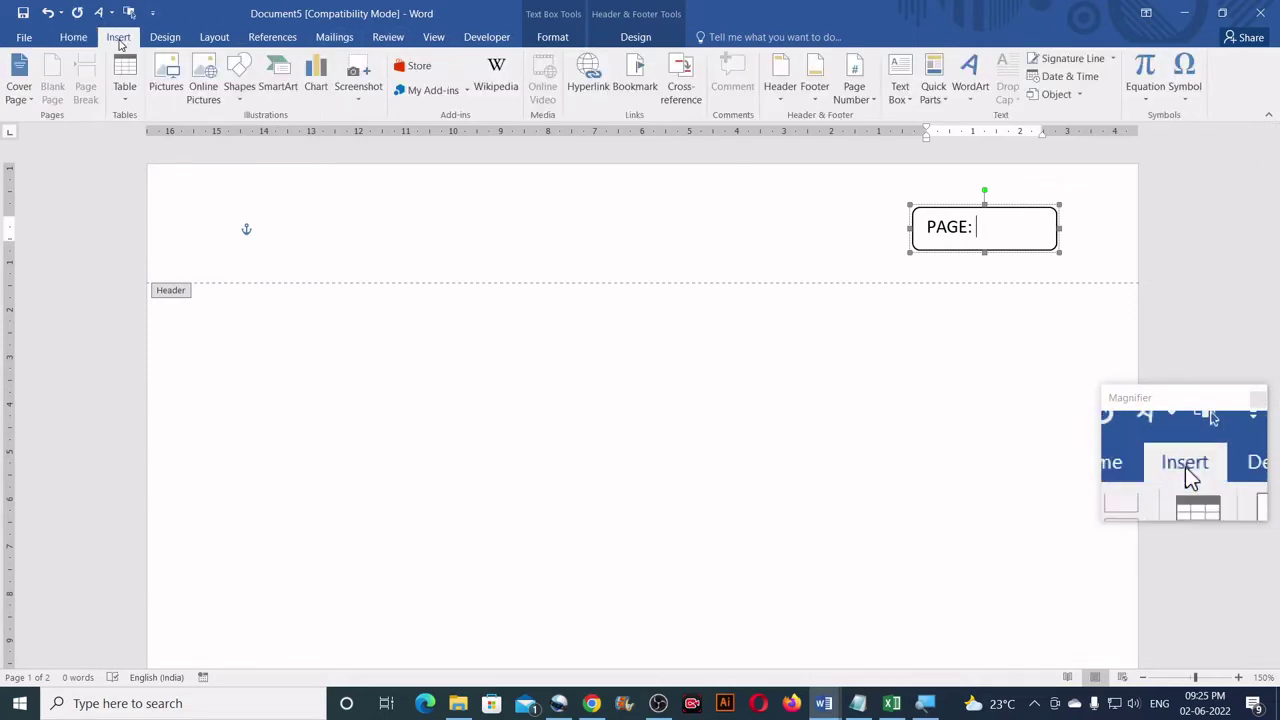
{"action": "left_click", "coordinate": [862, 106]}
{"action": "mouse_move", "coordinate": [890, 177]}
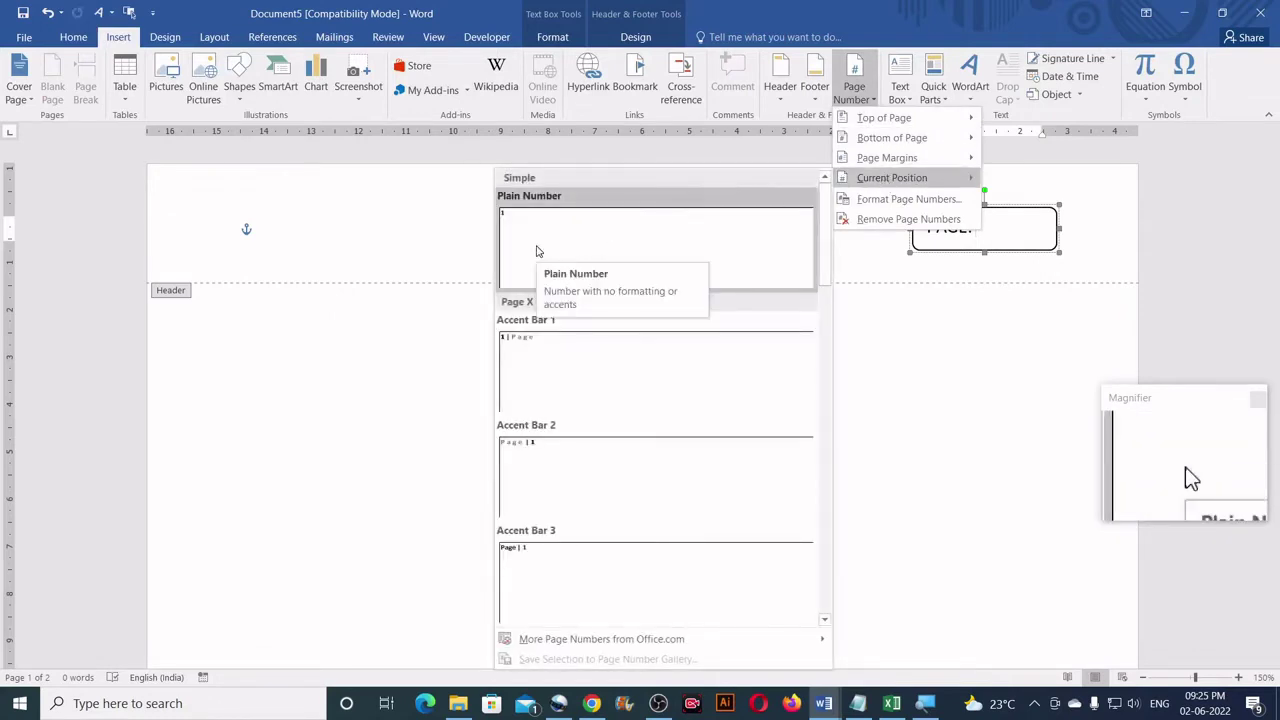
{"action": "left_click", "coordinate": [538, 245]}
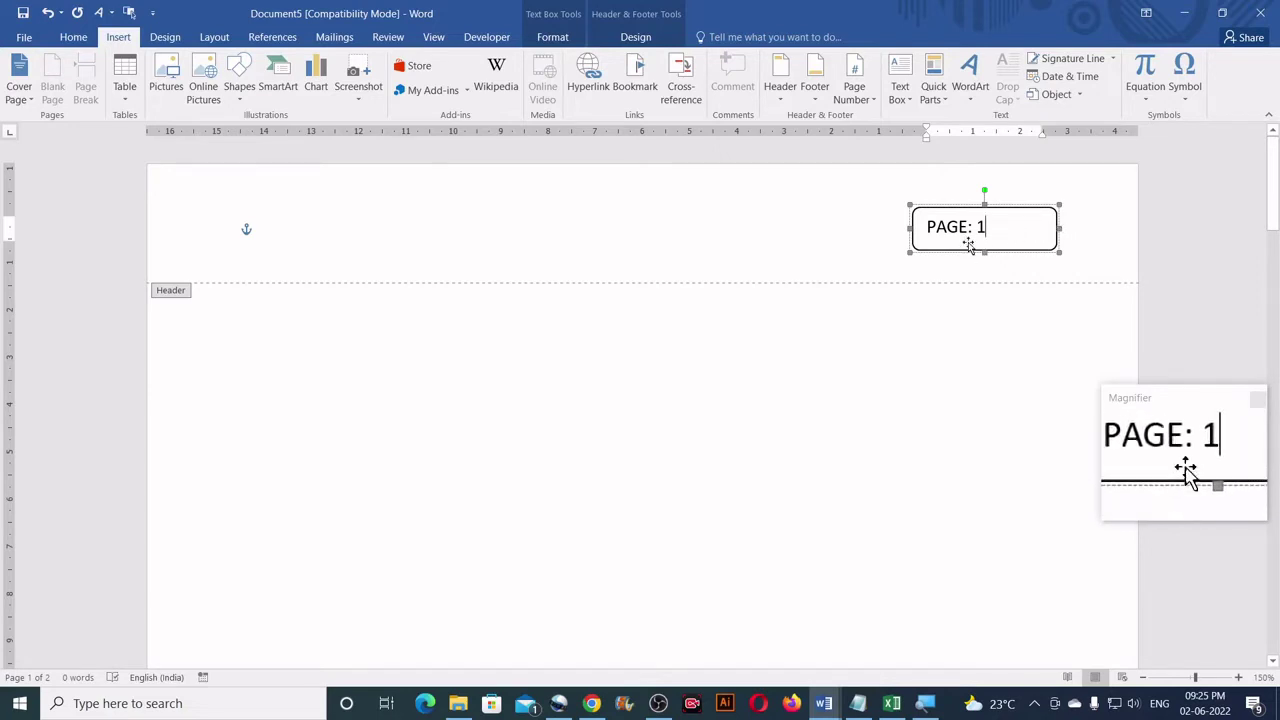
{"action": "double_click", "coordinate": [604, 378]}
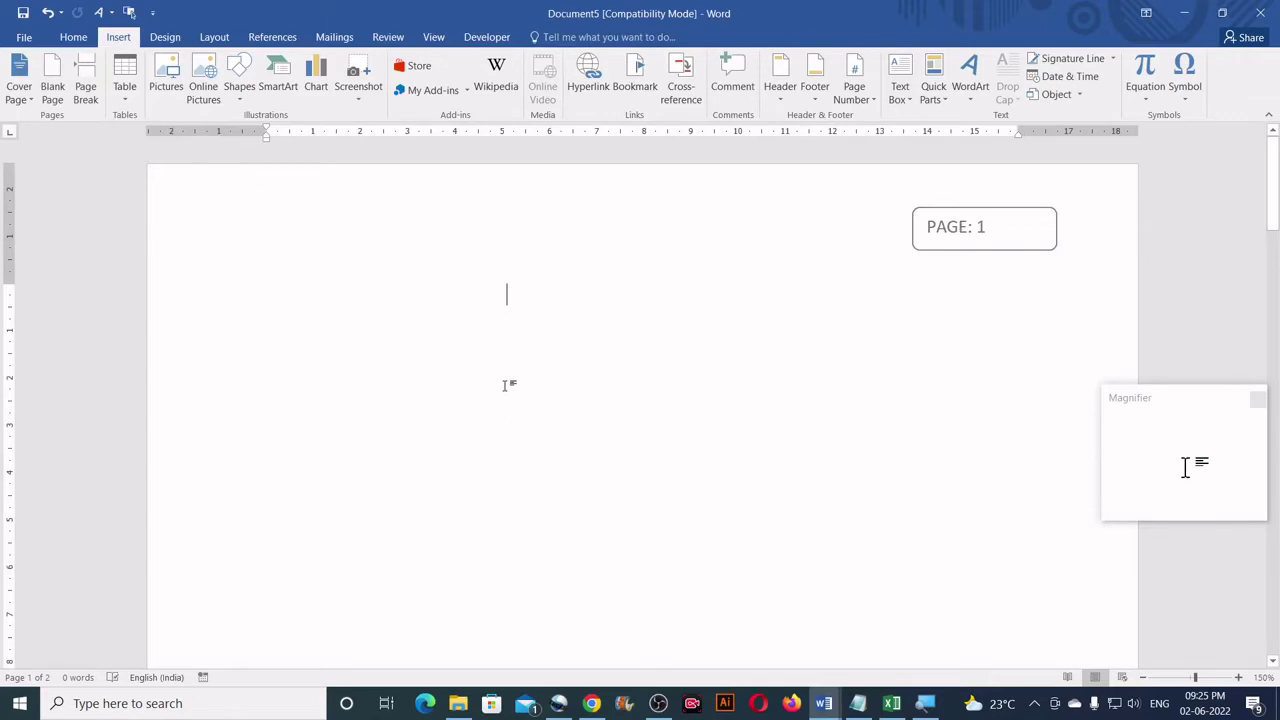
{"action": "scroll", "coordinate": [551, 369], "scroll_direction": "down", "scroll_amount": 15}
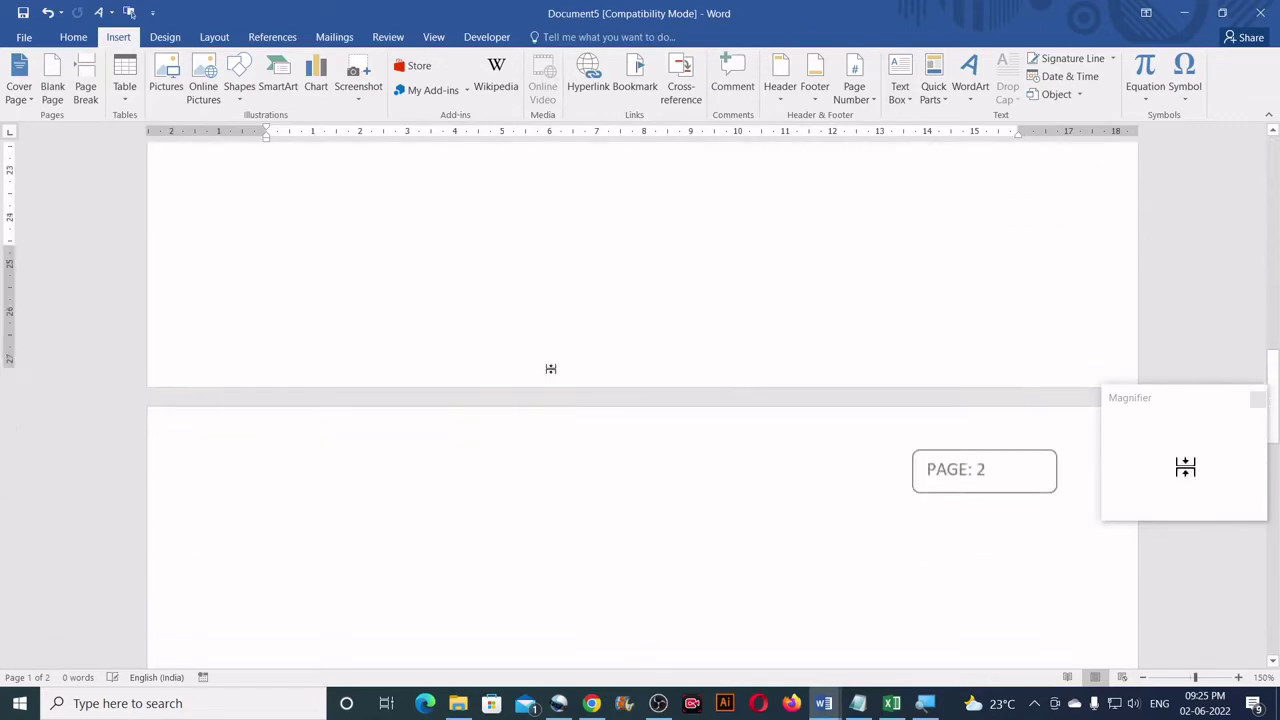
Step: Scroll to confirm page 2 shows 'PAGE: 2', then reopen the page 1 header
{"action": "scroll", "coordinate": [551, 369], "scroll_direction": "up", "scroll_amount": 3}
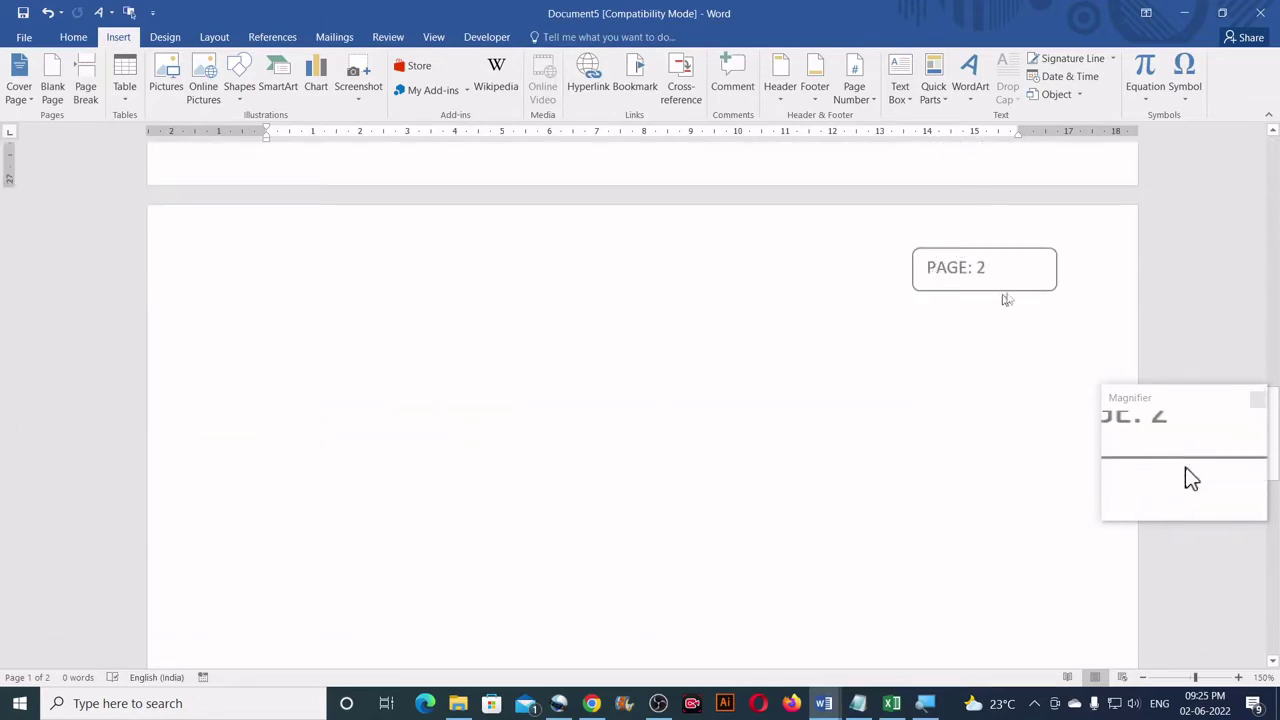
{"action": "scroll", "coordinate": [717, 354], "scroll_direction": "down", "scroll_amount": 3}
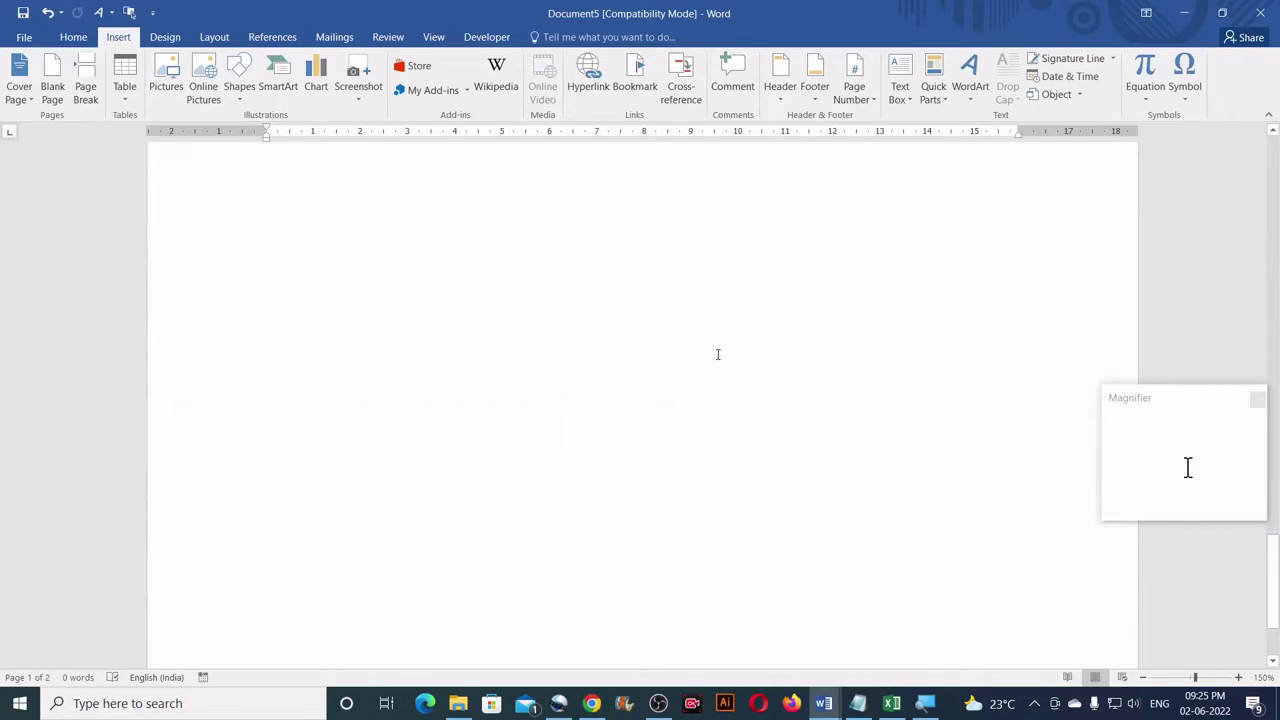
{"action": "scroll", "coordinate": [717, 354], "scroll_direction": "up", "scroll_amount": 8}
{"action": "scroll", "coordinate": [717, 354], "scroll_direction": "up", "scroll_amount": 10}
{"action": "scroll", "coordinate": [720, 351], "scroll_direction": "up", "scroll_amount": 5}
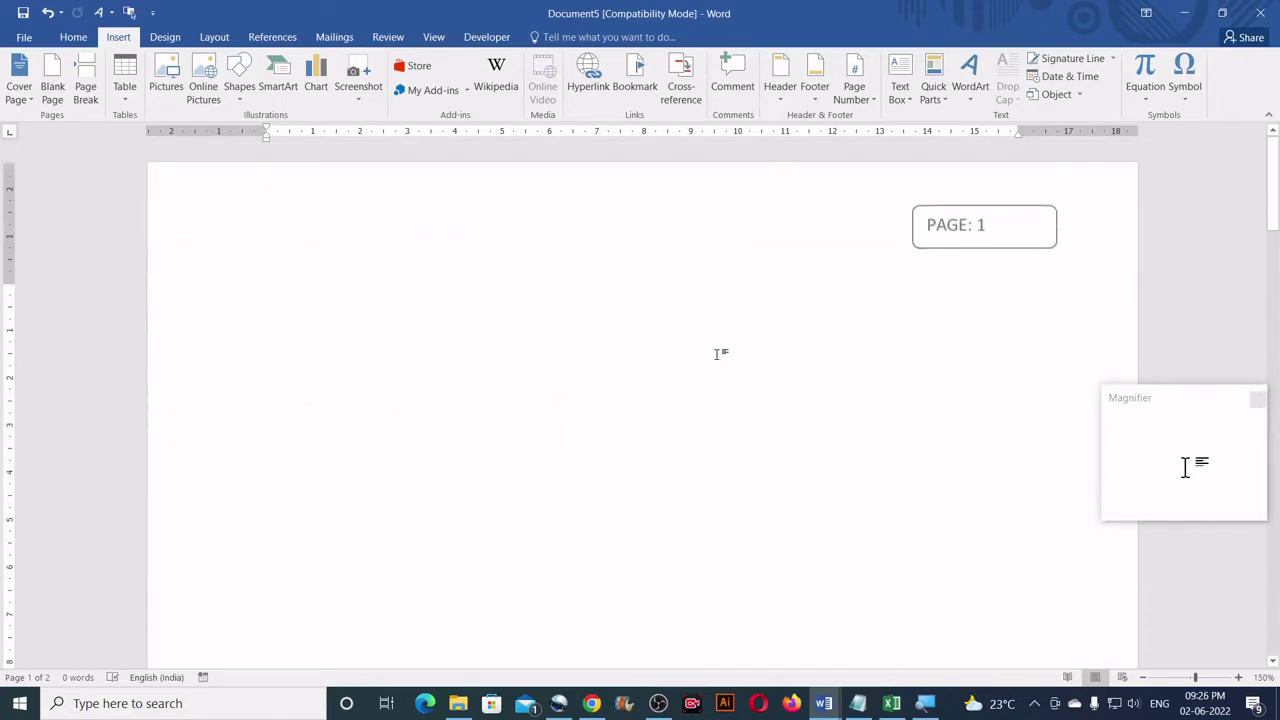
{"action": "double_click", "coordinate": [543, 220]}
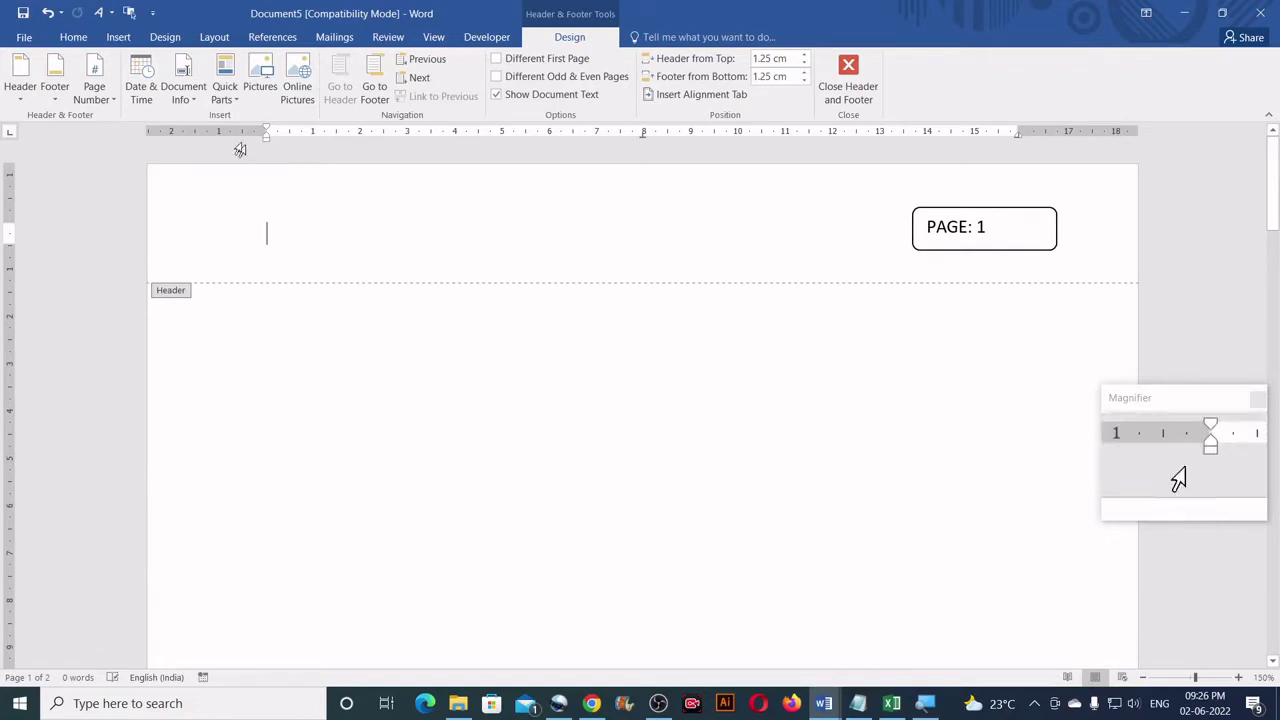
Step: Draw a small rounded rectangle in the header to the left of the 'PAGE: 1' box
{"action": "left_click", "coordinate": [118, 40]}
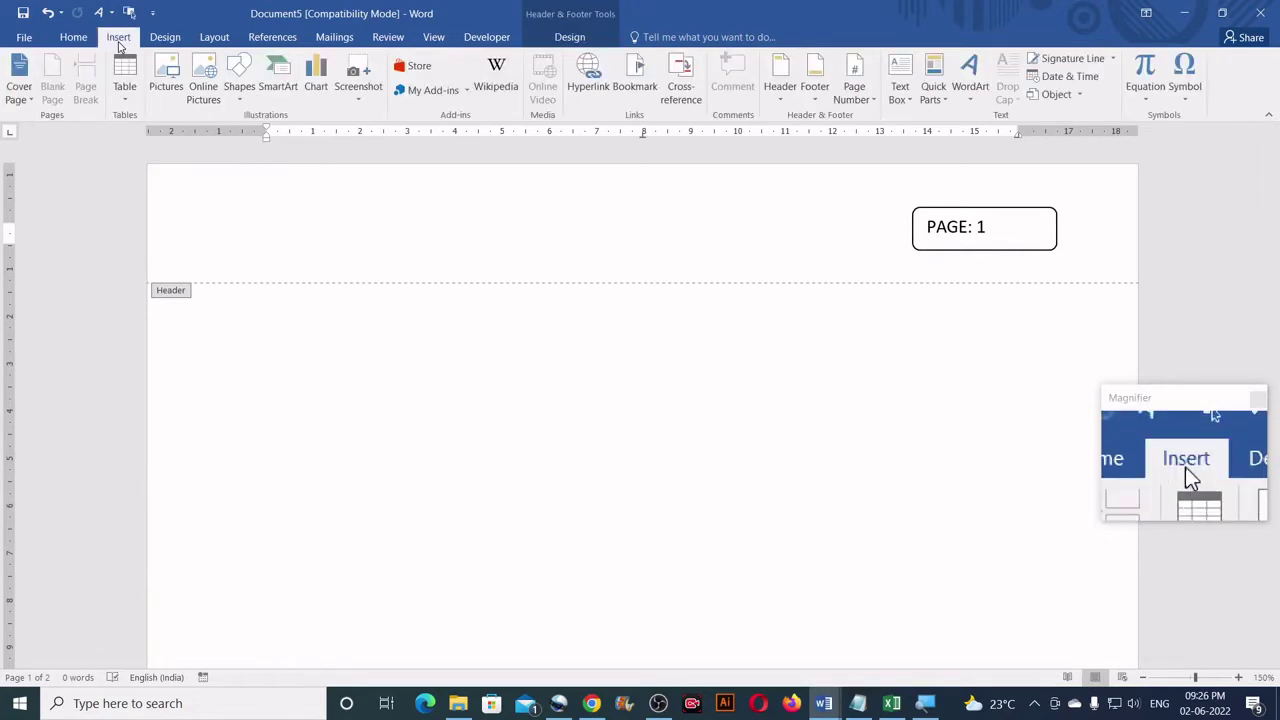
{"action": "left_click", "coordinate": [241, 100]}
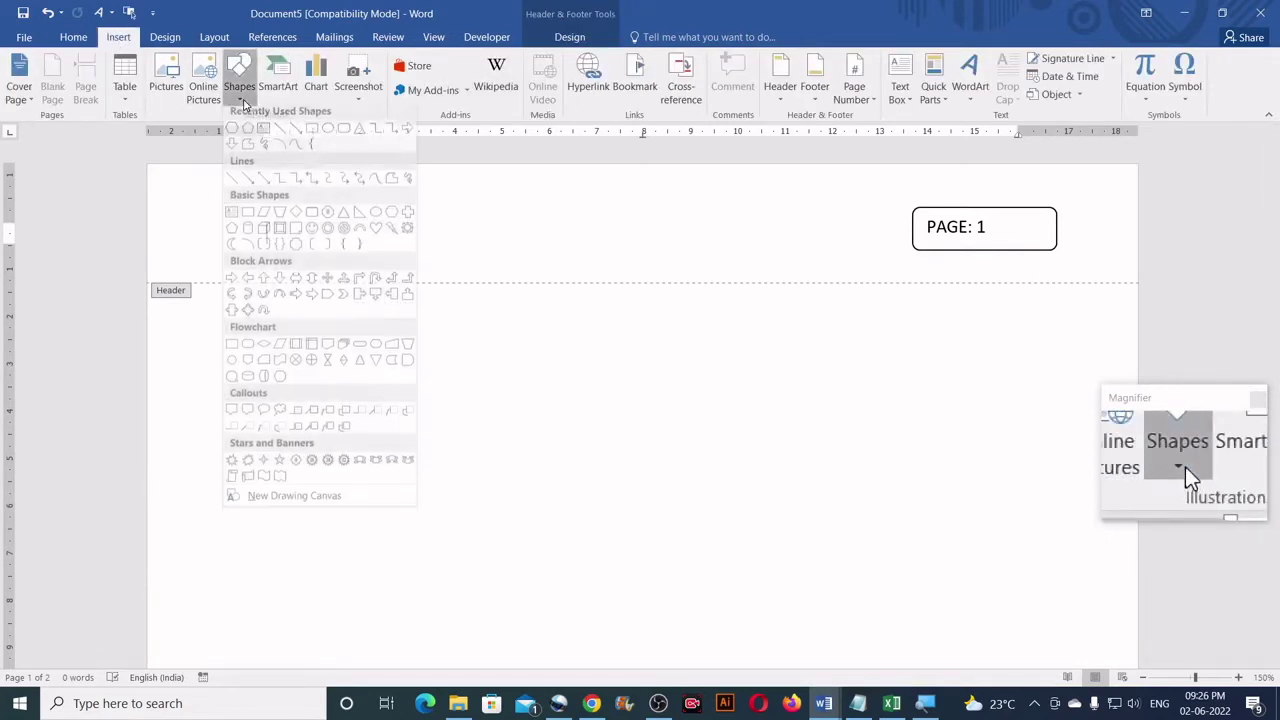
{"action": "left_click", "coordinate": [345, 135]}
{"action": "mouse_move", "coordinate": [363, 212]}
{"action": "left_mouse_down"}
{"action": "mouse_move", "coordinate": [449, 255]}
{"action": "mouse_move", "coordinate": [479, 254]}
{"action": "left_mouse_up"}
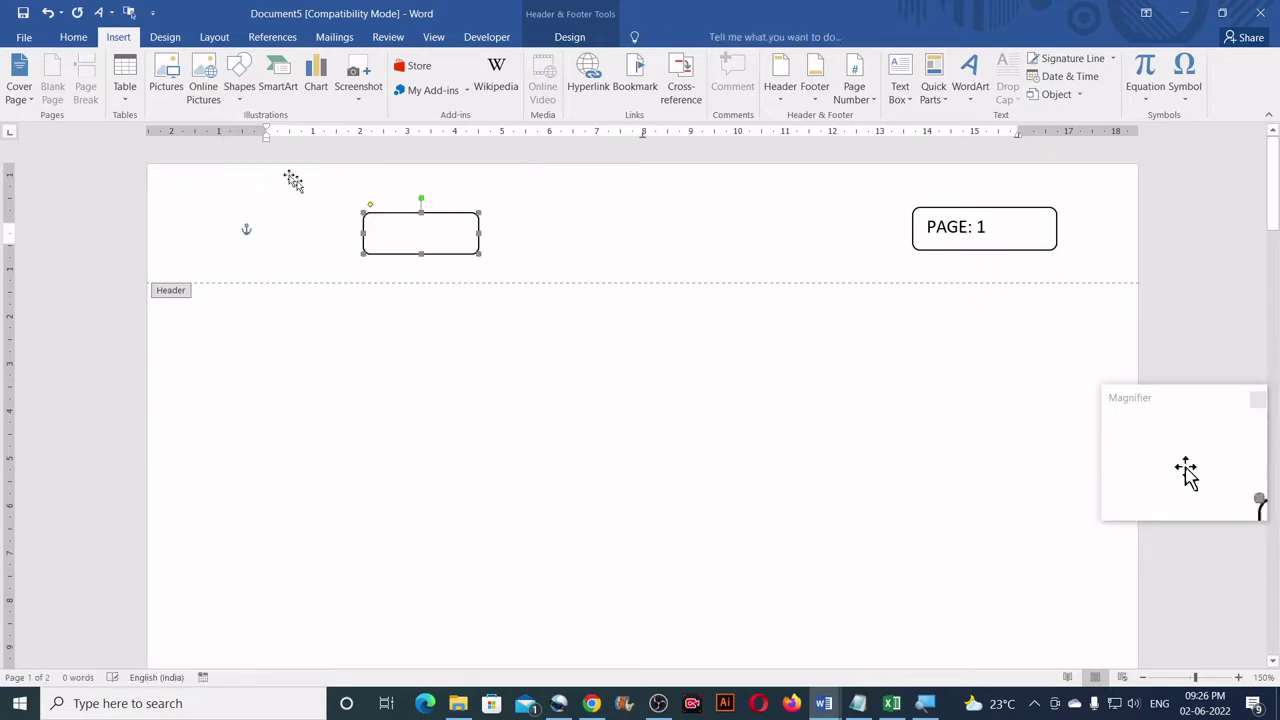
Step: Draw a small circle and a copy, group them with the rectangle, and move a circle to the right end
{"action": "left_click", "coordinate": [12, 76]}
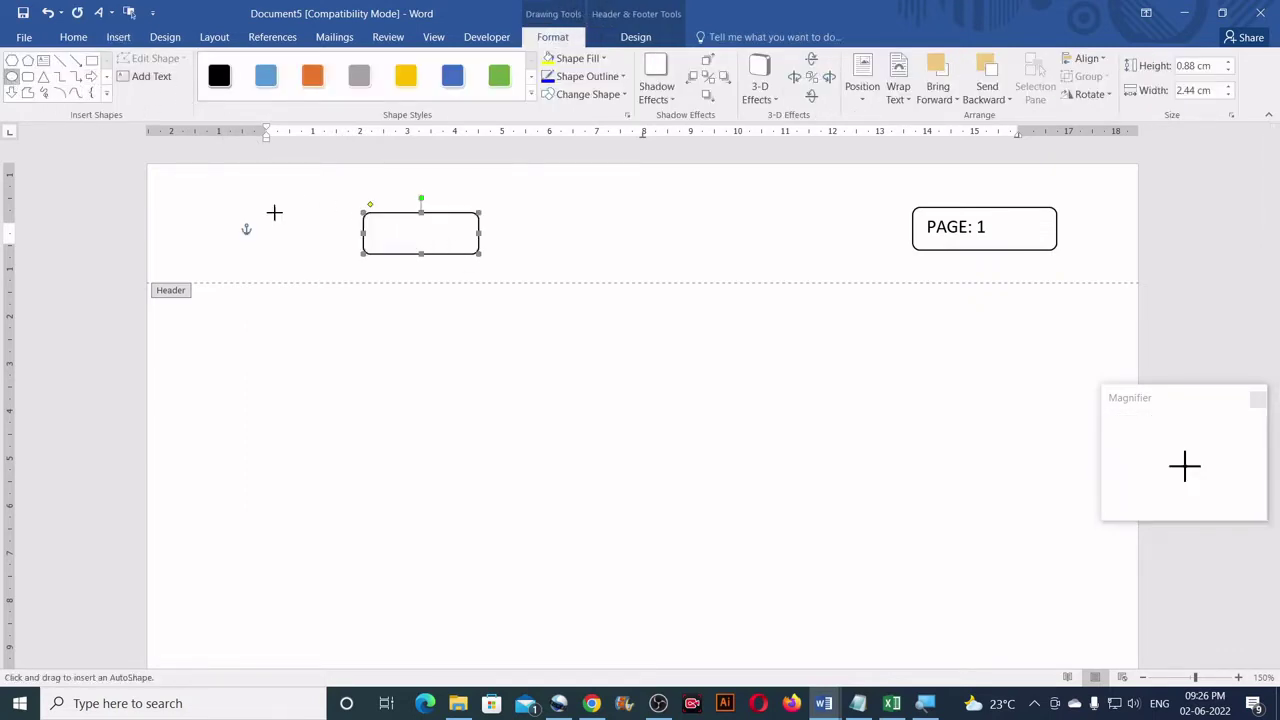
{"action": "mouse_move", "coordinate": [316, 228]}
{"action": "left_mouse_down"}
{"action": "mouse_move", "coordinate": [345, 255]}
{"action": "mouse_move", "coordinate": [358, 232]}
{"action": "left_mouse_up"}
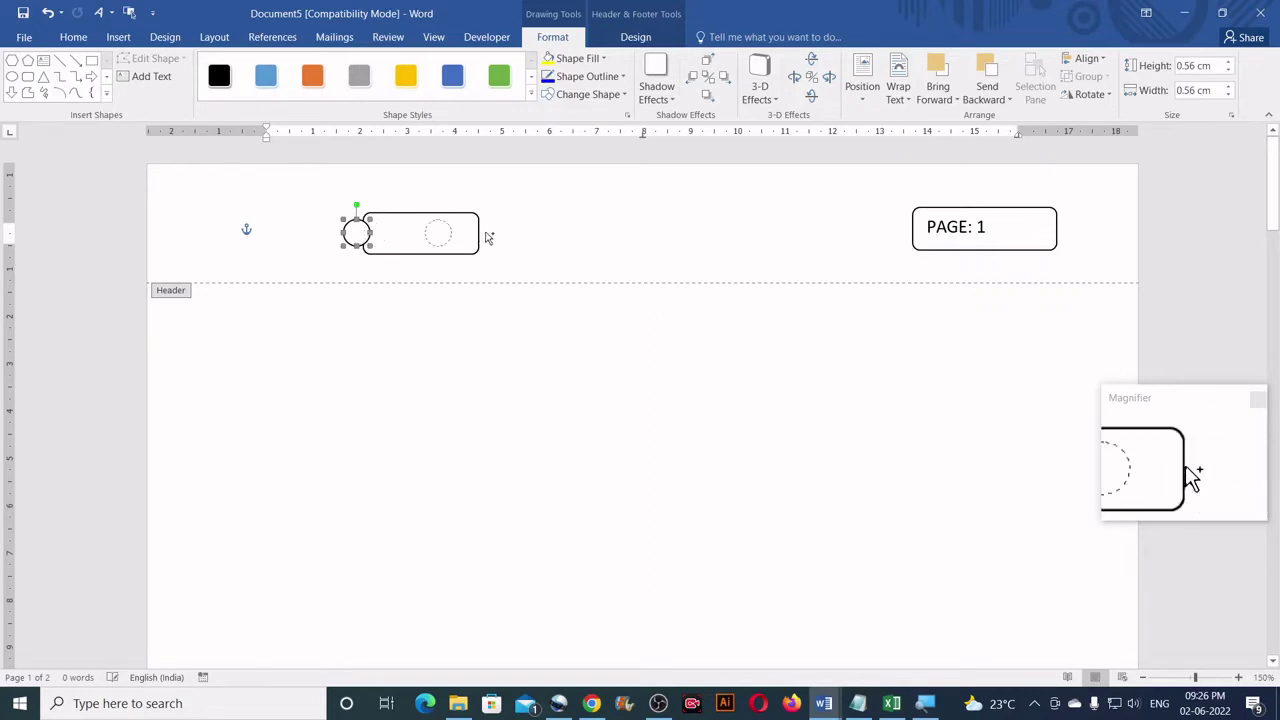
{"action": "left_click_drag", "start_coordinate": [486, 237], "coordinate": [486, 236]}
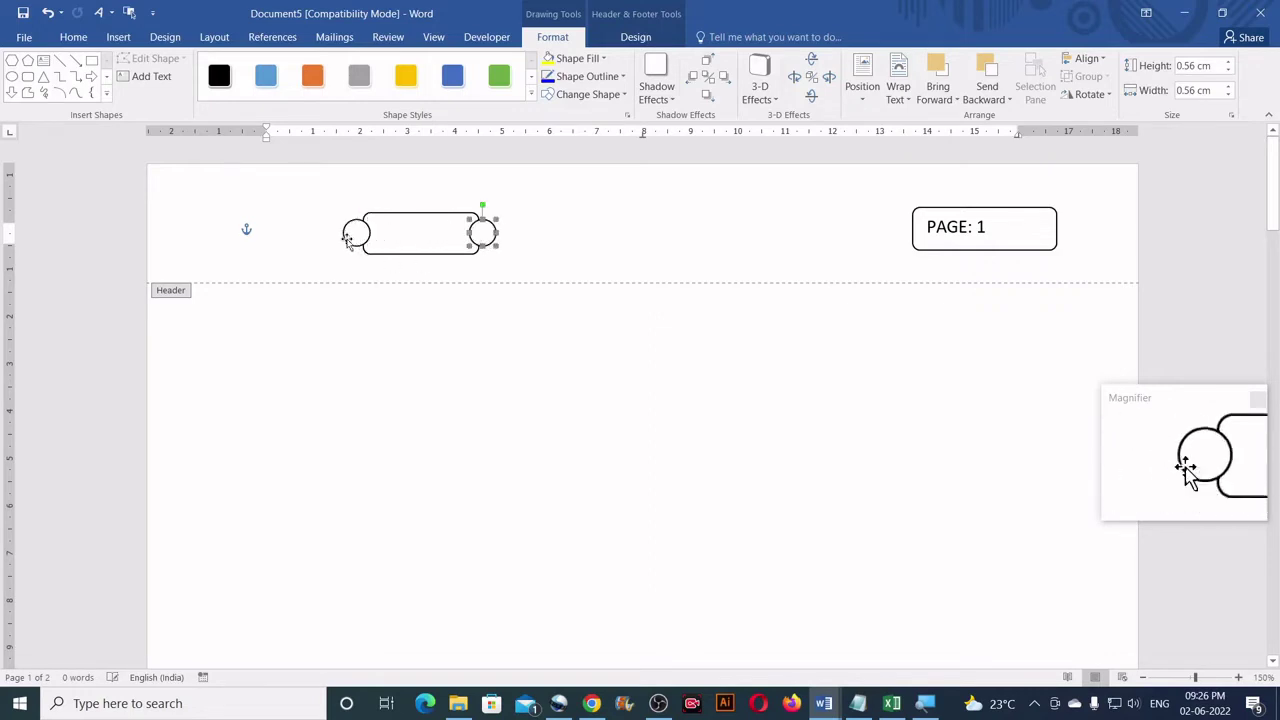
{"action": "left_click", "coordinate": [355, 234], "text": "shift"}
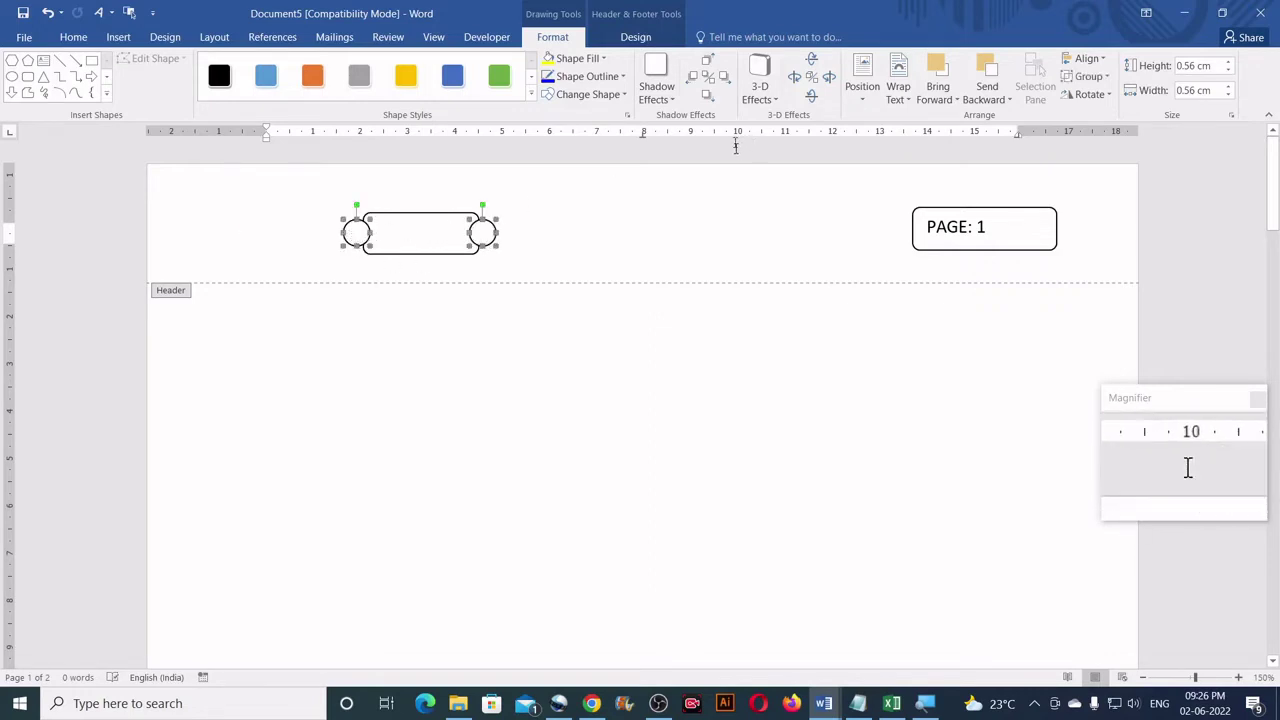
{"action": "left_click", "coordinate": [1107, 79]}
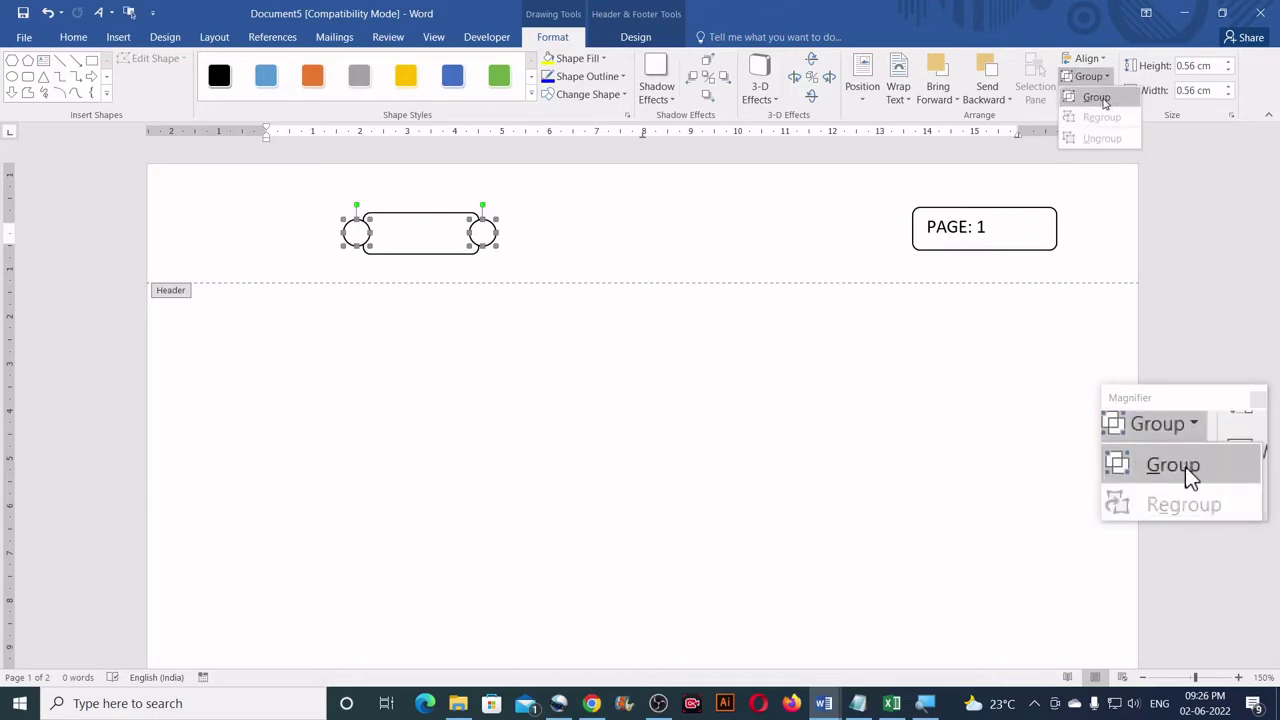
{"action": "left_click", "coordinate": [1094, 97]}
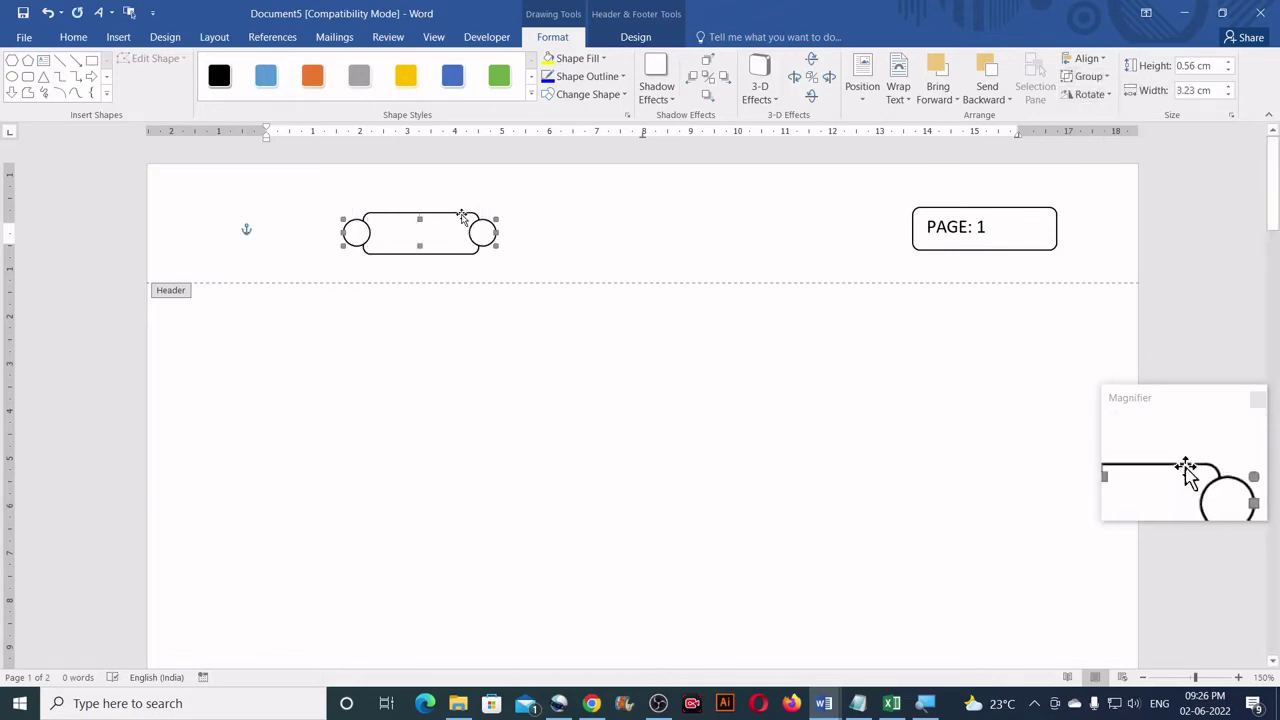
{"action": "left_click", "coordinate": [567, 221]}
{"action": "left_click_drag", "start_coordinate": [488, 229], "coordinate": [565, 226]}
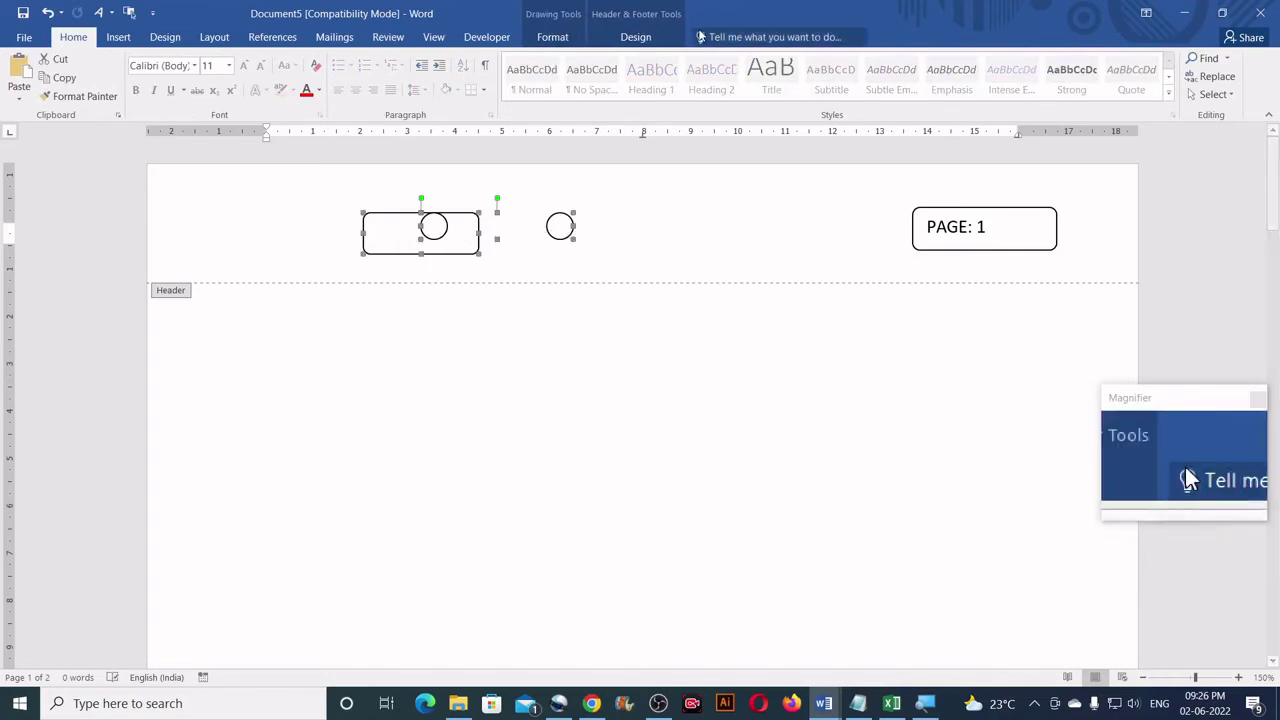
Step: Align the circles to the rectangle with Align Center and Align Middle
{"action": "left_click", "coordinate": [567, 40]}
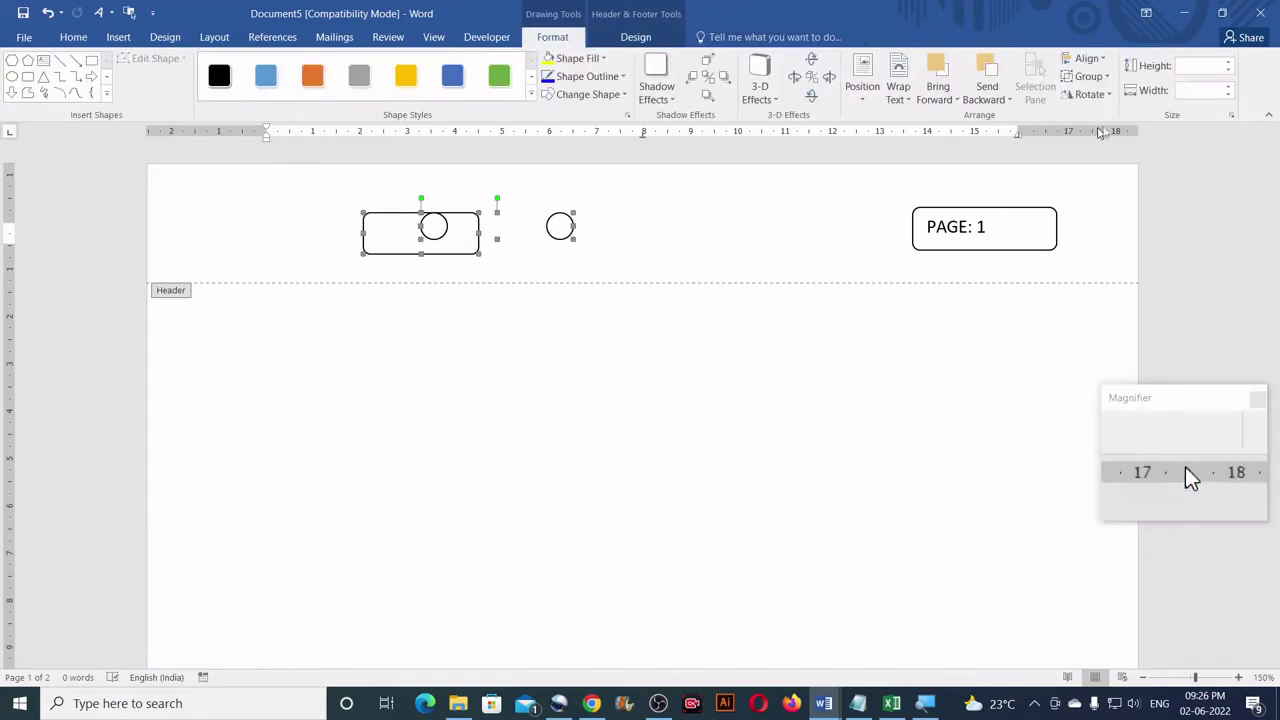
{"action": "left_click", "coordinate": [1088, 58]}
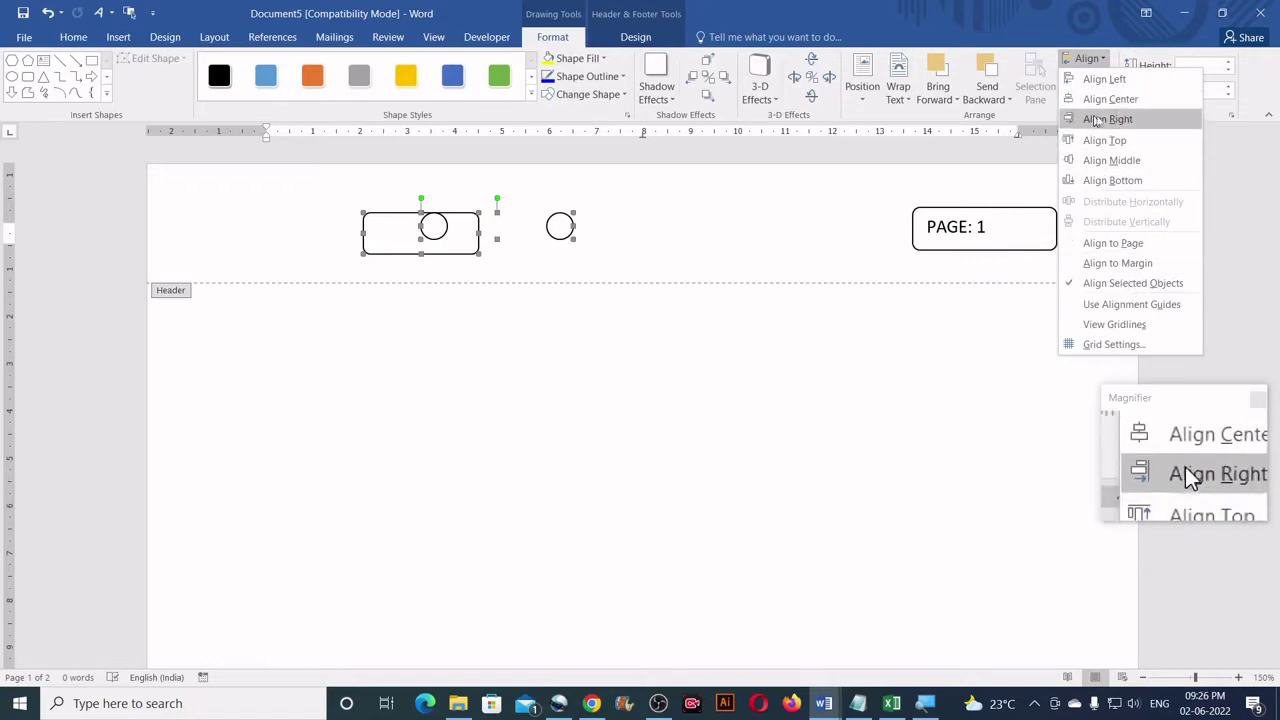
{"action": "left_click", "coordinate": [1110, 99]}
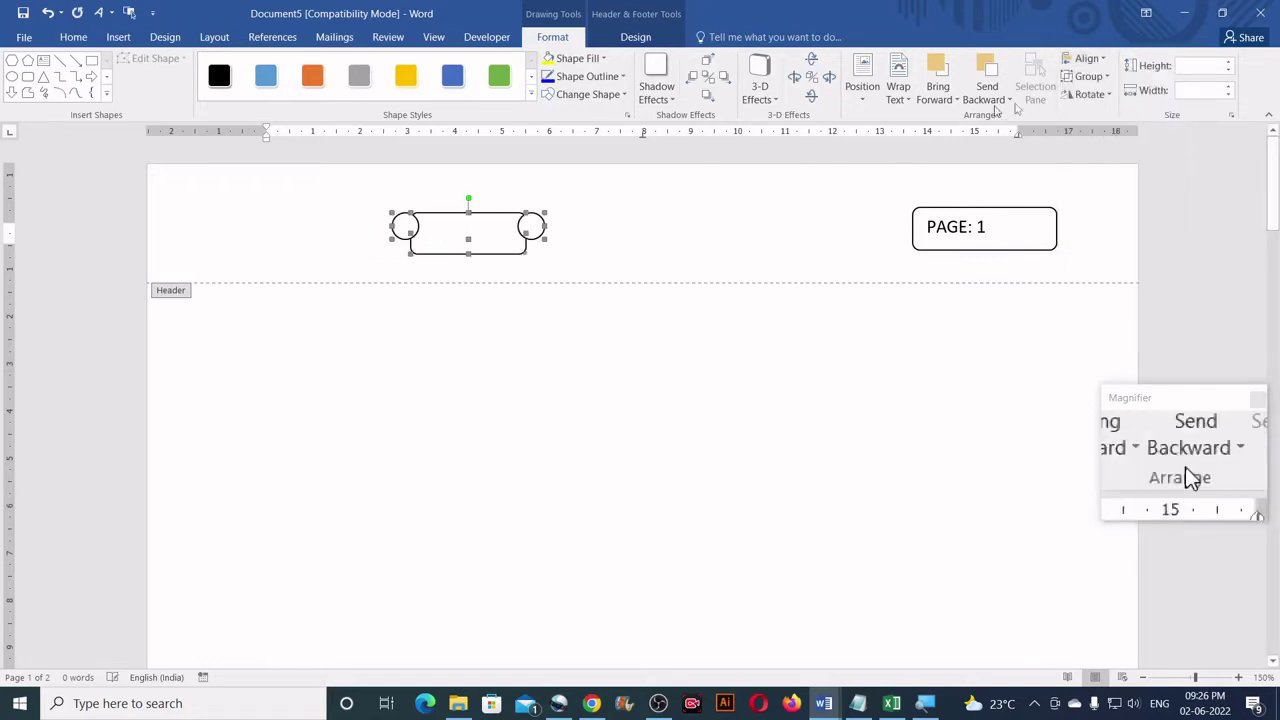
{"action": "left_click", "coordinate": [1087, 58]}
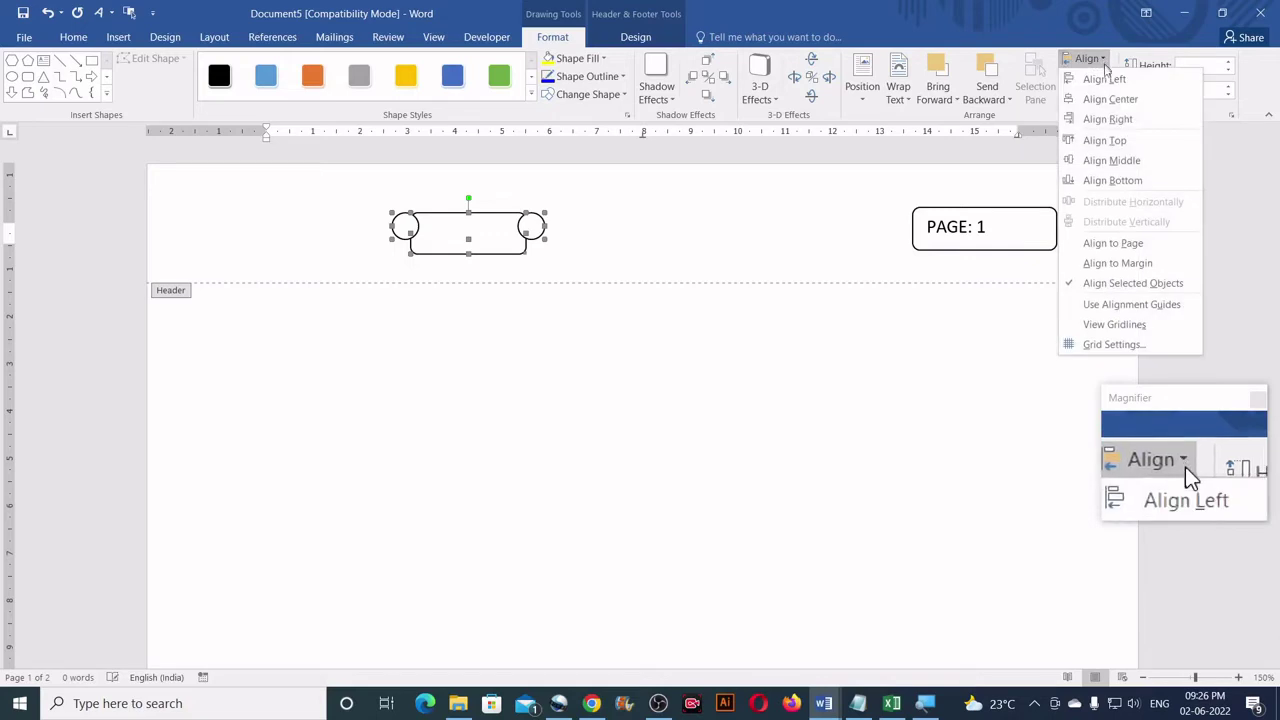
{"action": "left_click", "coordinate": [1133, 163]}
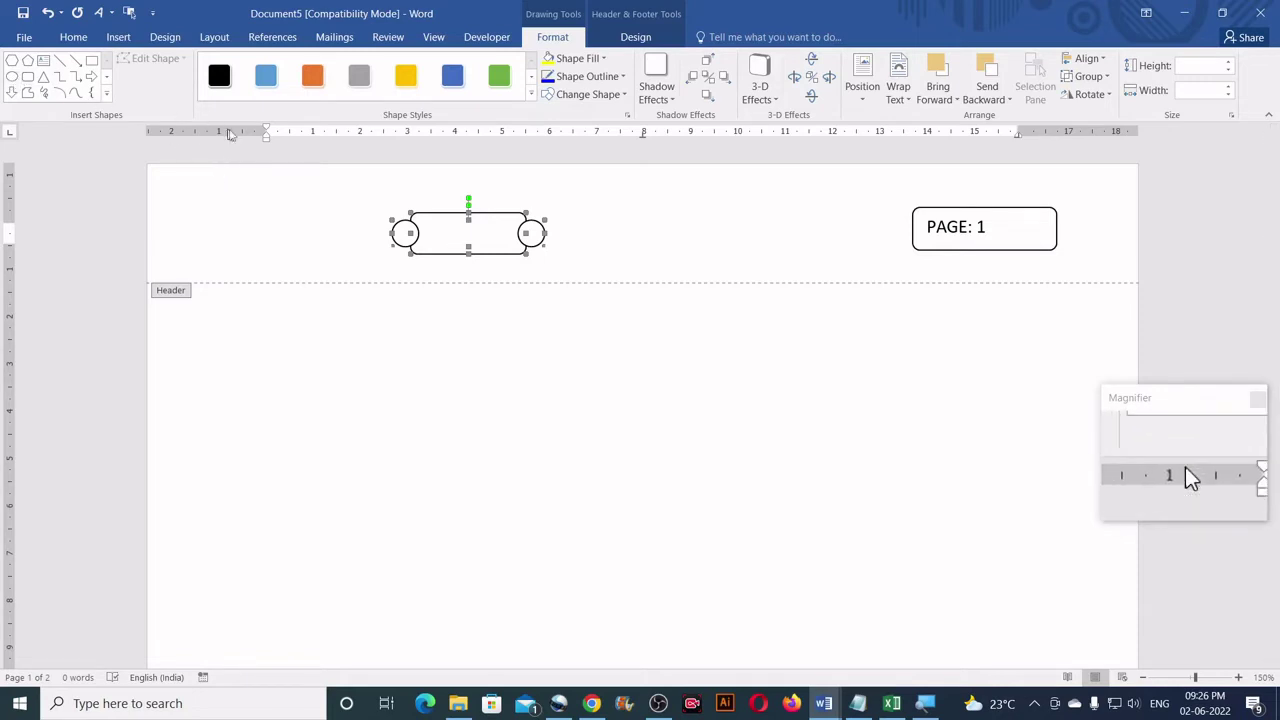
Step: Fill the badge shapes blue with no outline, then deselect them
{"action": "left_click", "coordinate": [575, 60]}
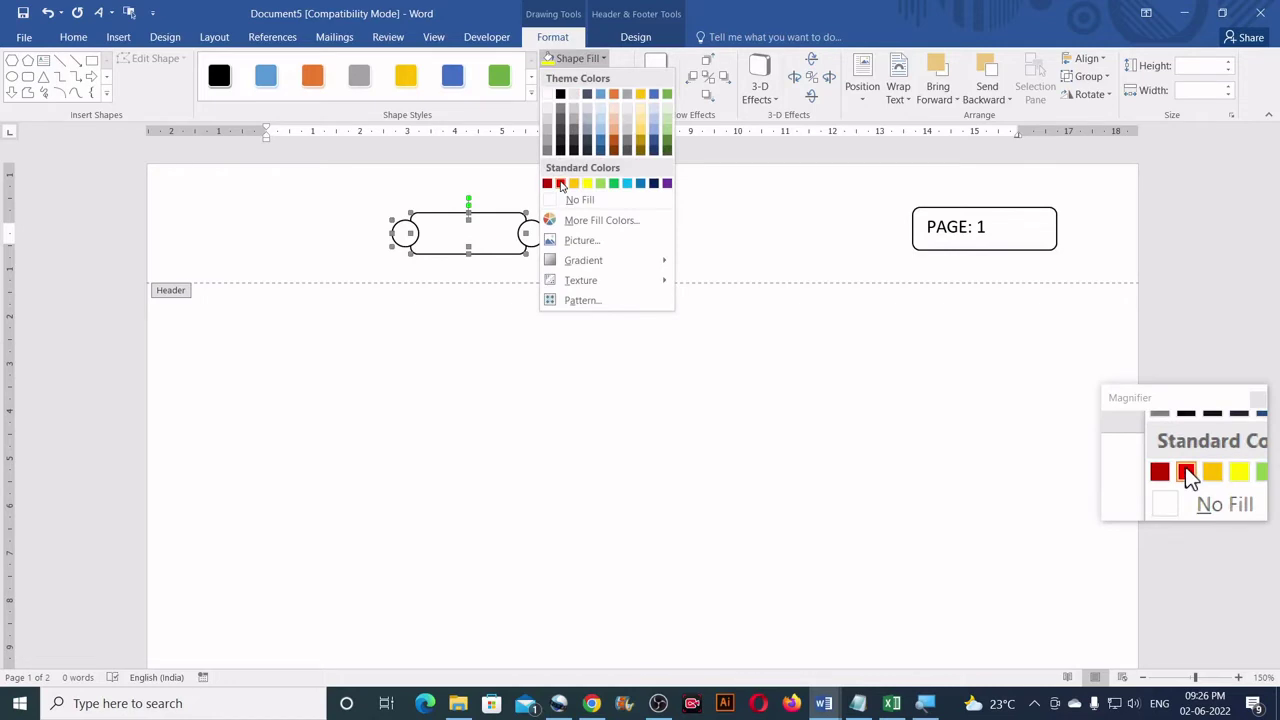
{"action": "left_click", "coordinate": [654, 94]}
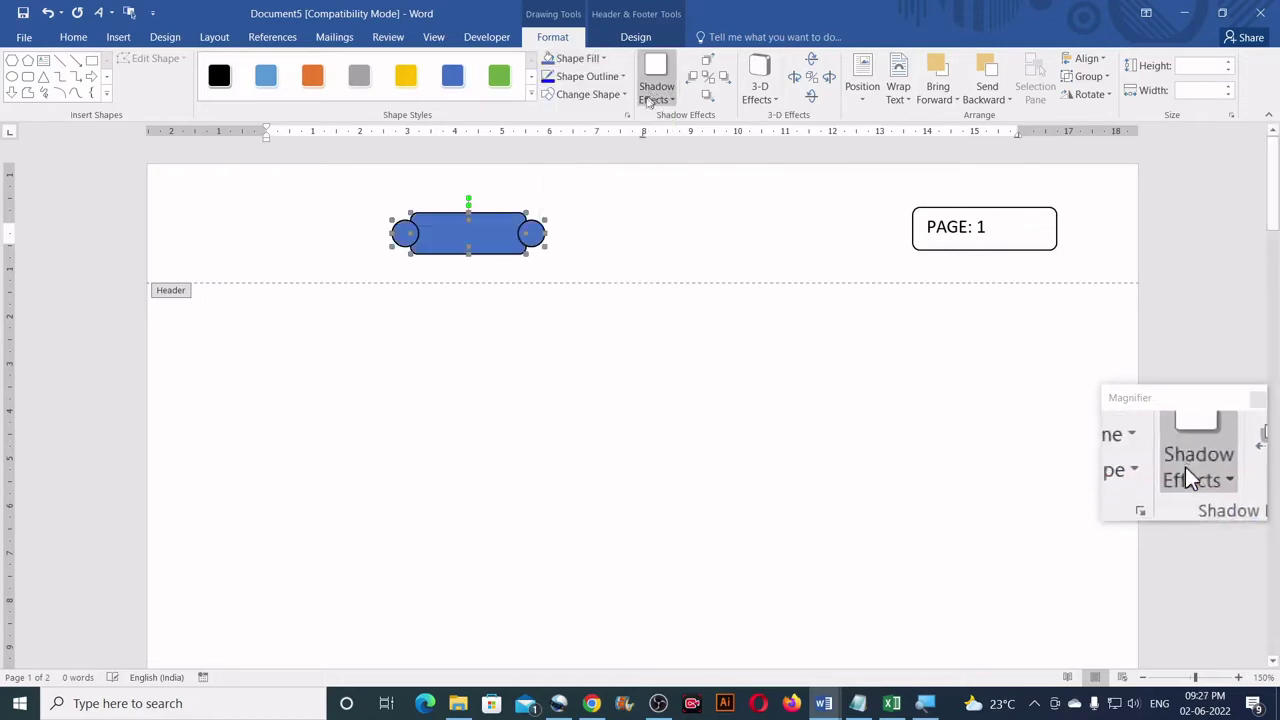
{"action": "left_click", "coordinate": [585, 77]}
{"action": "left_click", "coordinate": [589, 218]}
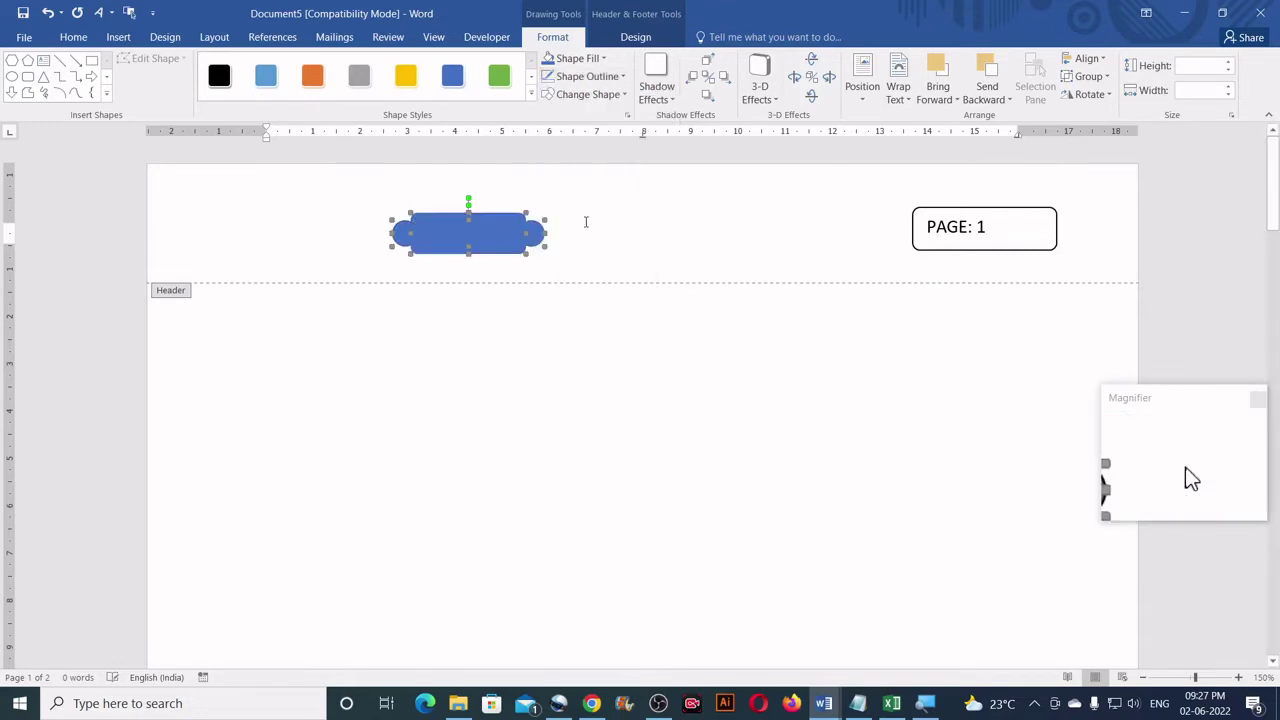
{"action": "left_click", "coordinate": [338, 206]}
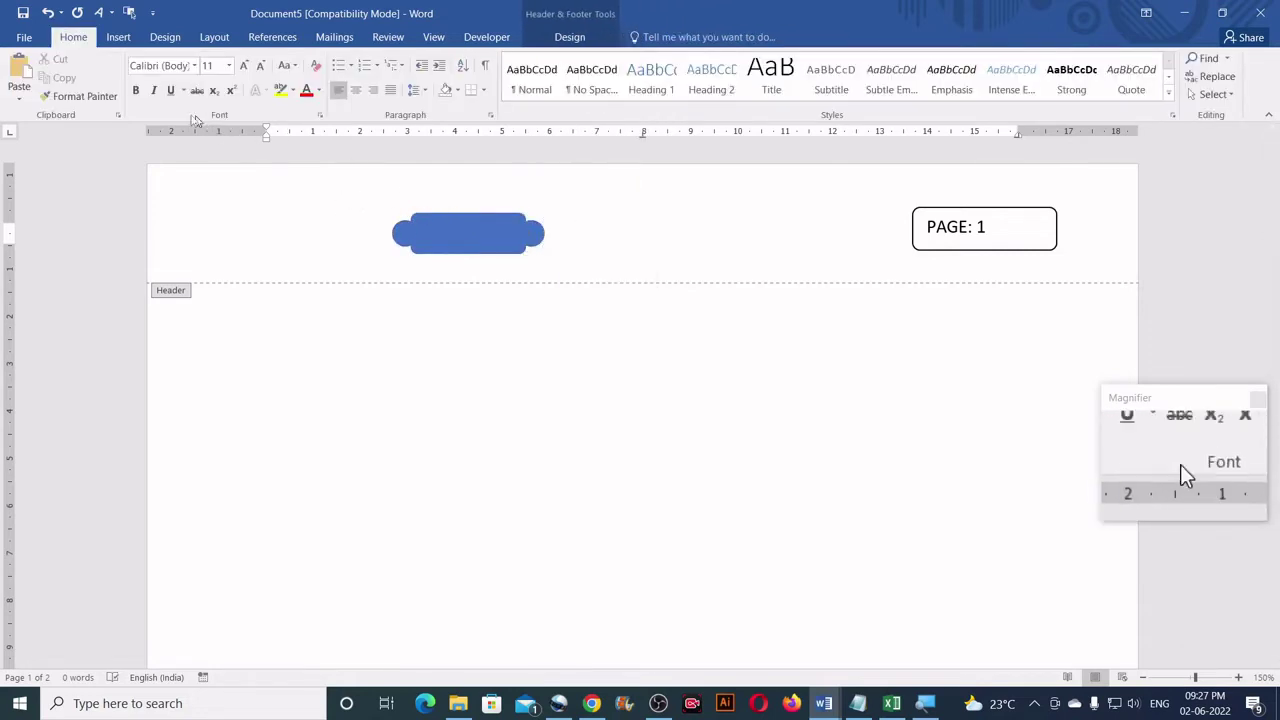
Step: Draw white 0.76 × 1.71 cm ovals over the blue badge's top and bottom edges
{"action": "left_click", "coordinate": [118, 37]}
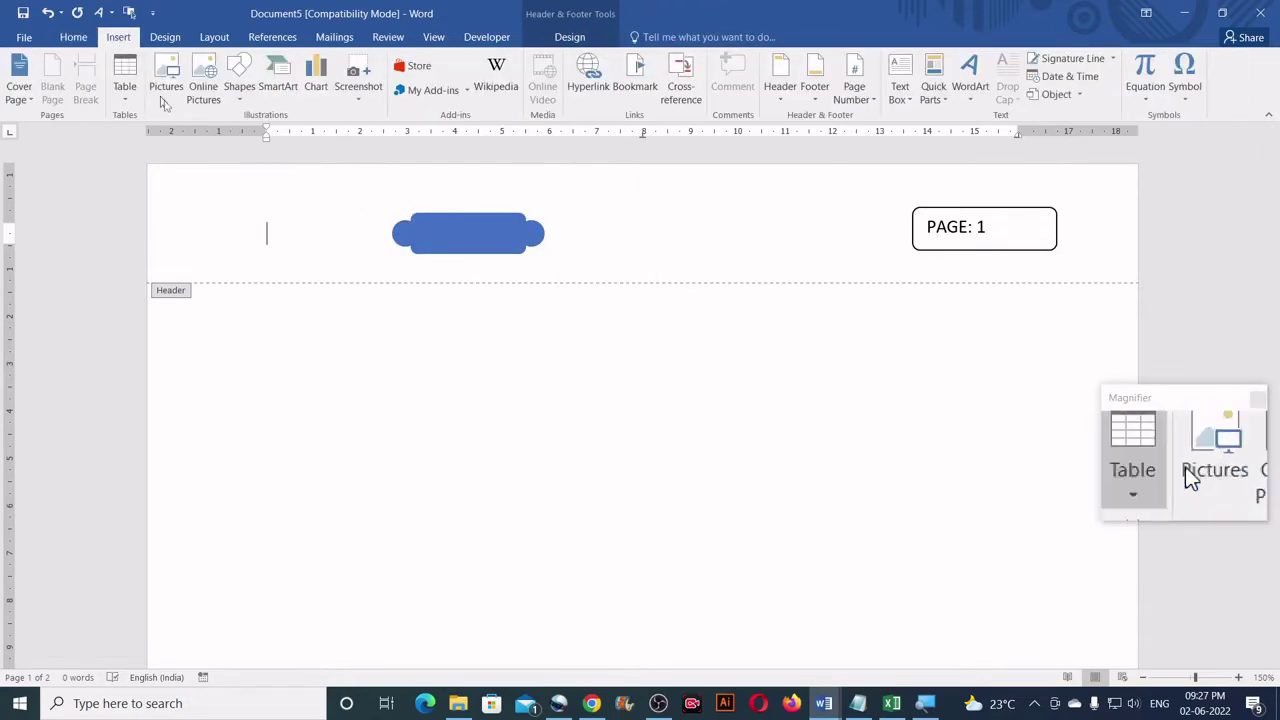
{"action": "left_click", "coordinate": [239, 86]}
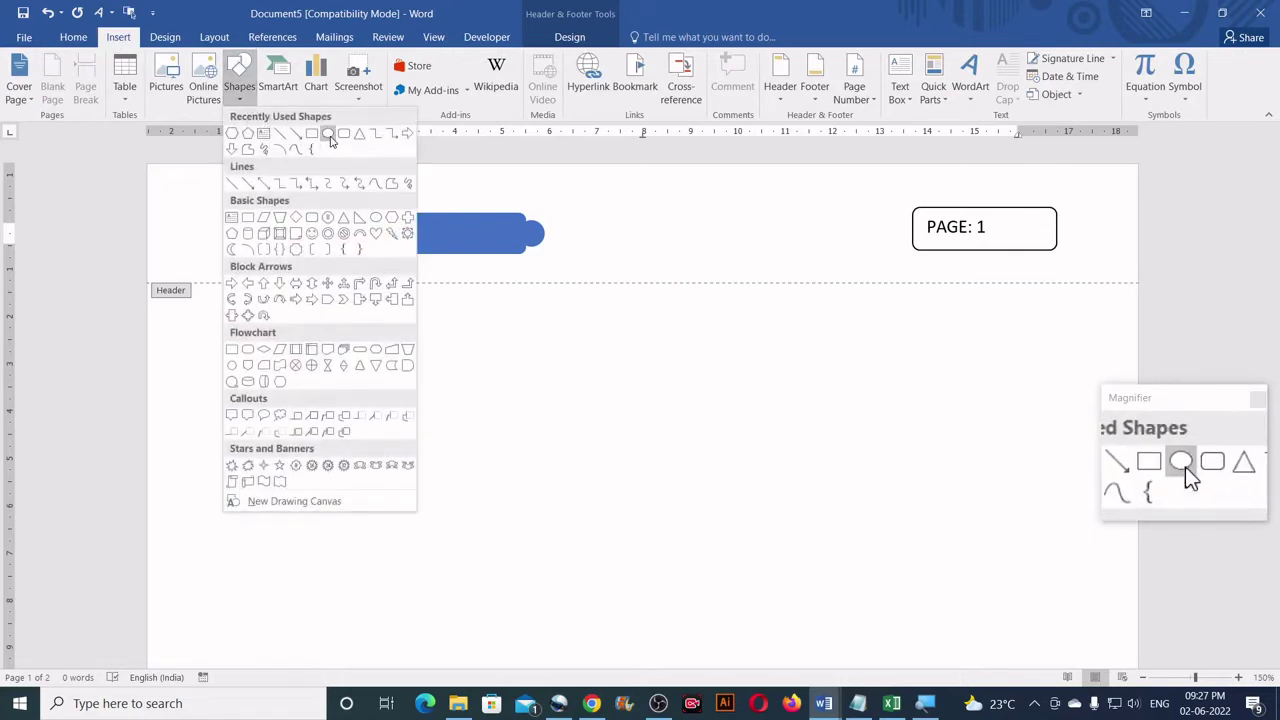
{"action": "left_click", "coordinate": [328, 134]}
{"action": "left_click_drag", "start_coordinate": [435, 189], "coordinate": [512, 220]}
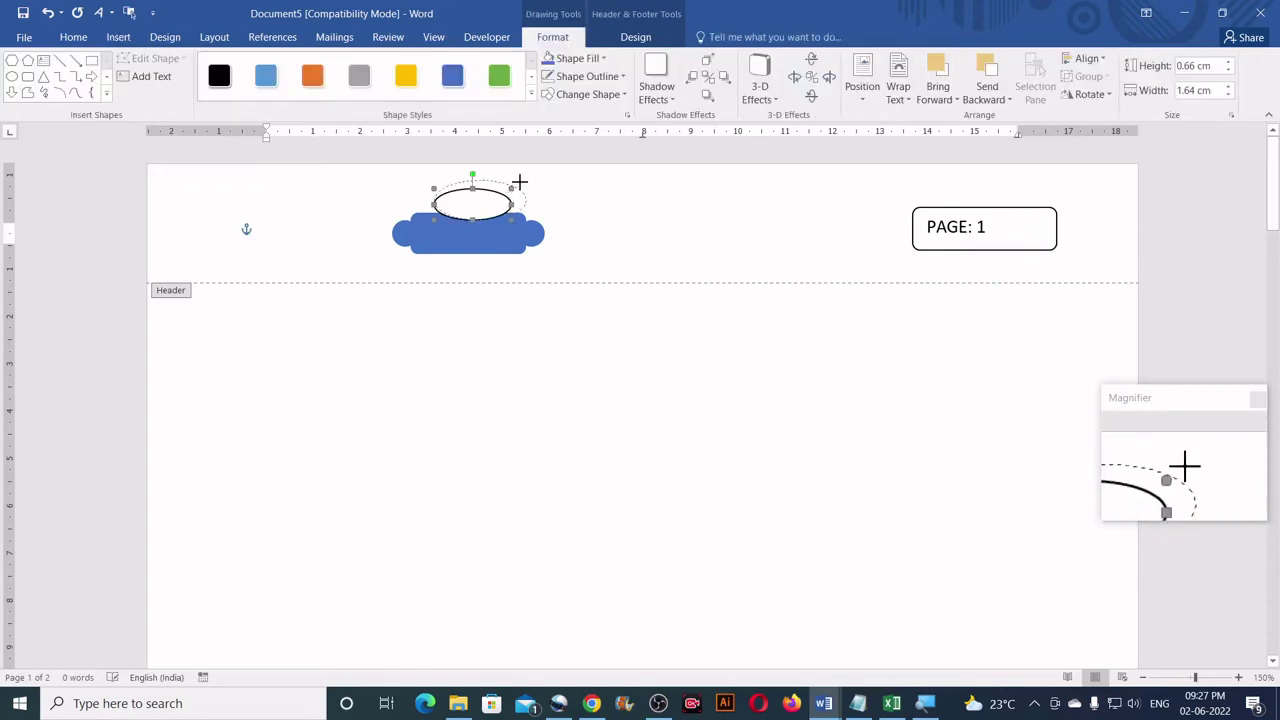
{"action": "mouse_move", "coordinate": [514, 185]}
{"action": "left_mouse_down"}
{"action": "mouse_move", "coordinate": [470, 212]}
{"action": "mouse_move", "coordinate": [476, 282]}
{"action": "mouse_move", "coordinate": [476, 269]}
{"action": "left_mouse_up"}
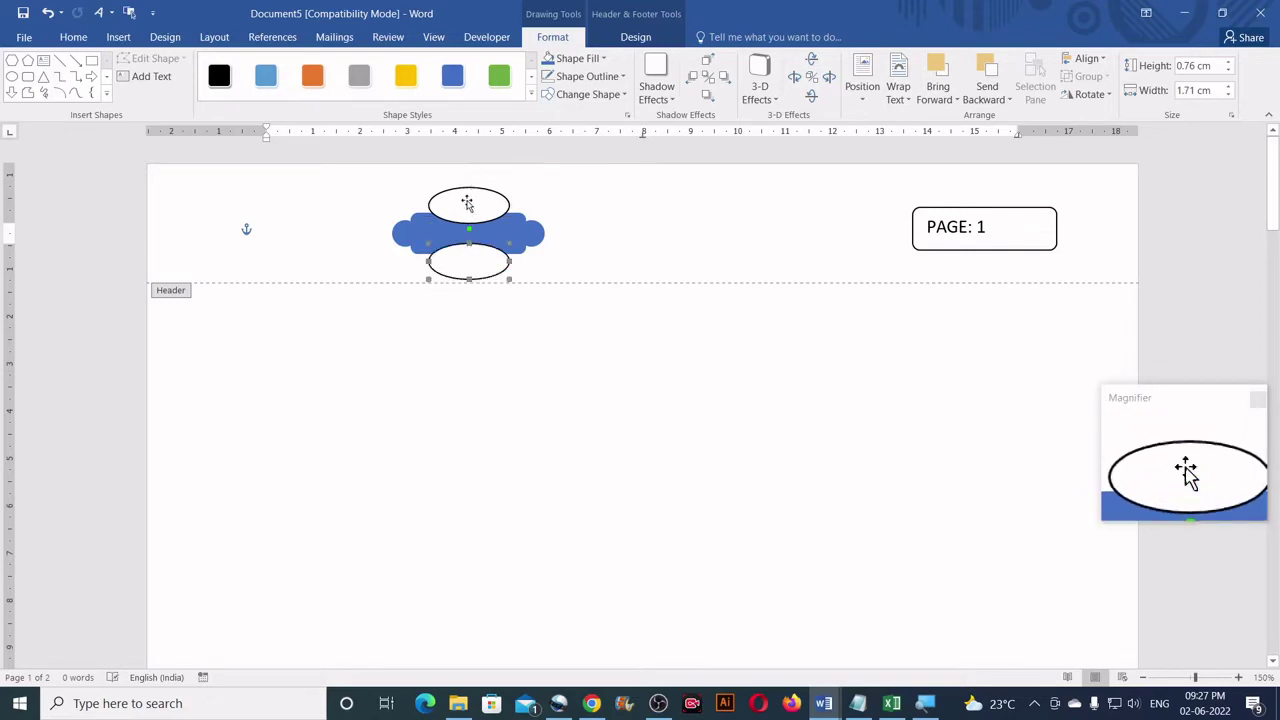
Step: Centre both ovals on each other and remove their outlines
{"action": "left_click", "coordinate": [467, 203], "text": "shift"}
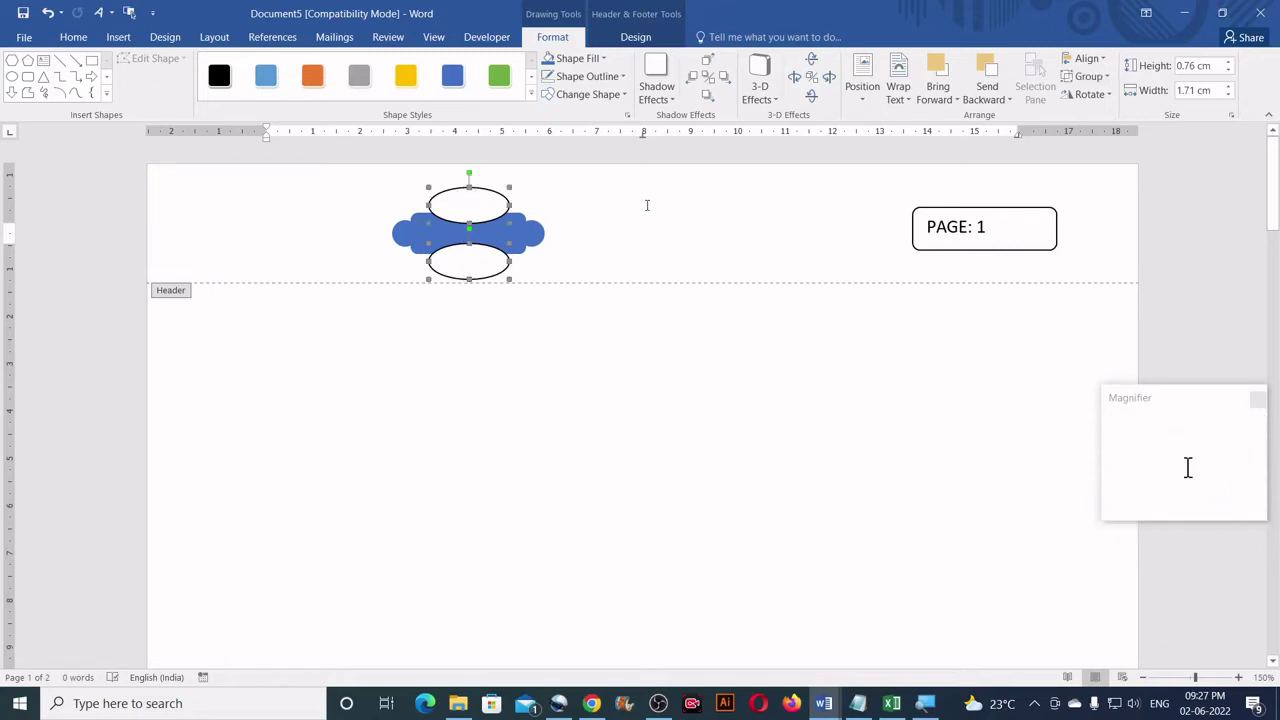
{"action": "left_click", "coordinate": [1098, 60]}
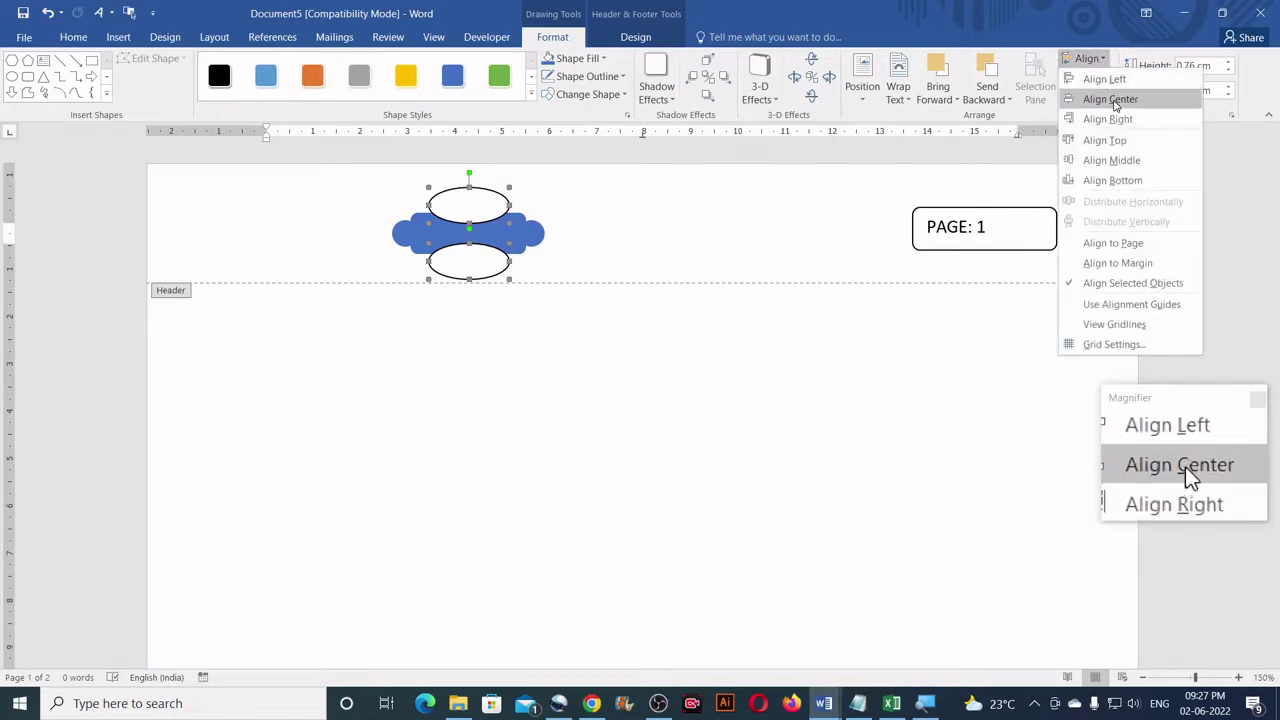
{"action": "left_click", "coordinate": [1114, 101]}
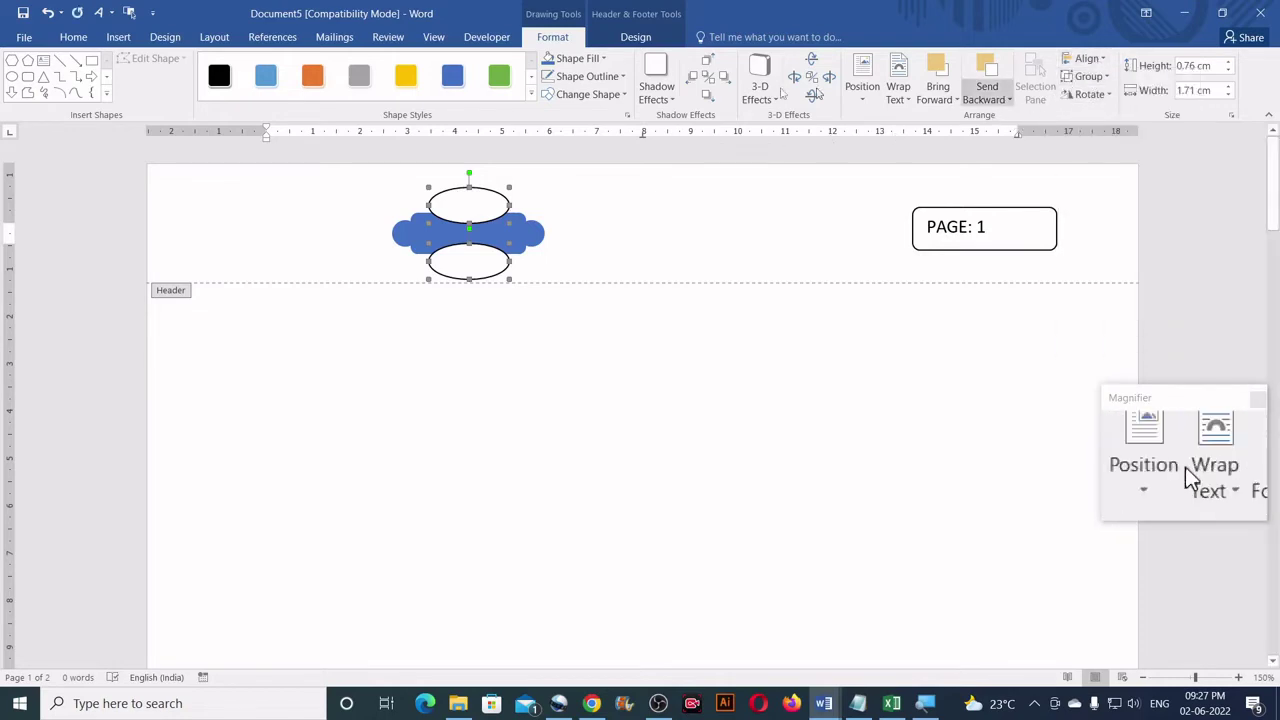
{"action": "left_click", "coordinate": [548, 80]}
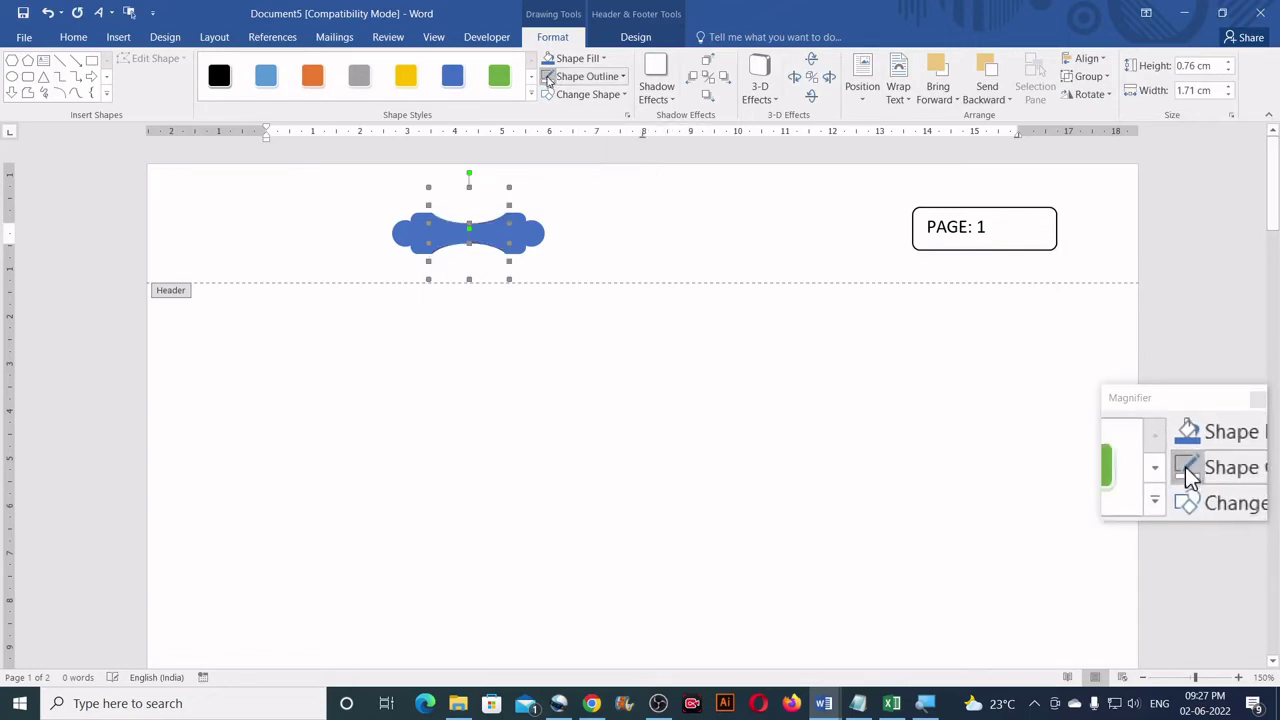
Step: Group the two ovals into one object, then ungroup them again
{"action": "left_click", "coordinate": [1106, 84]}
{"action": "left_click", "coordinate": [1100, 100]}
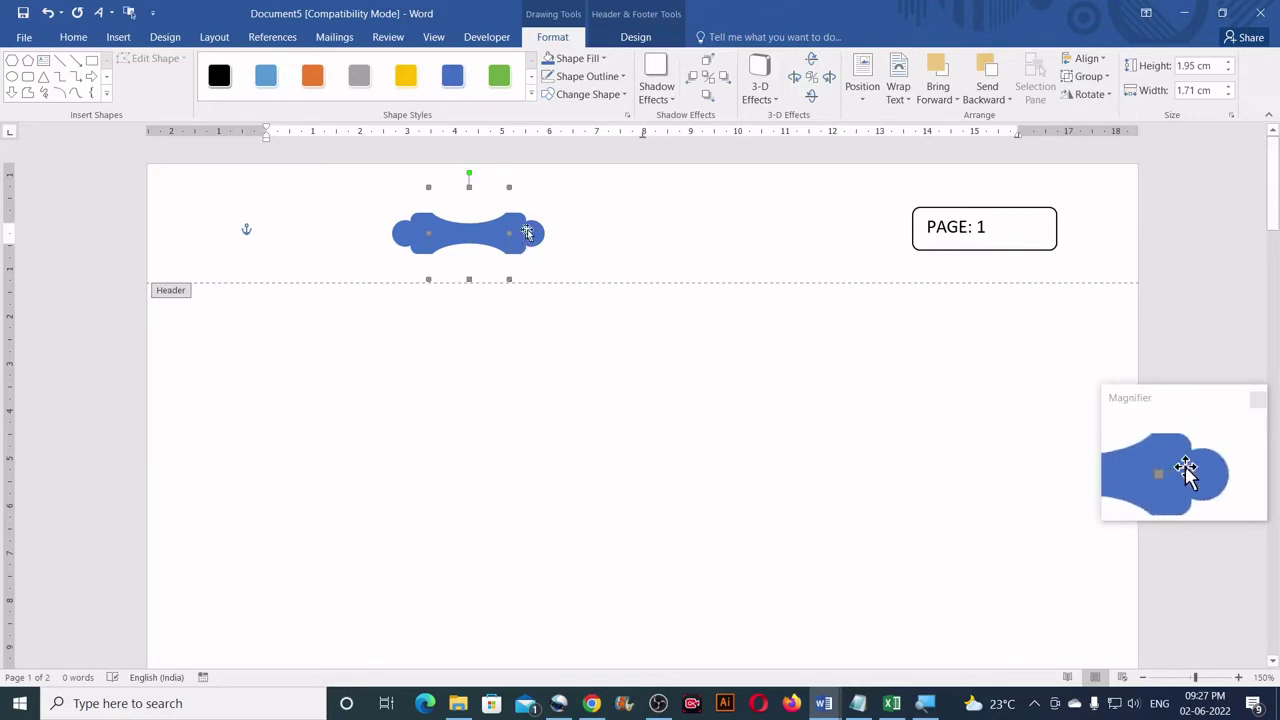
{"action": "left_click", "coordinate": [1096, 80]}
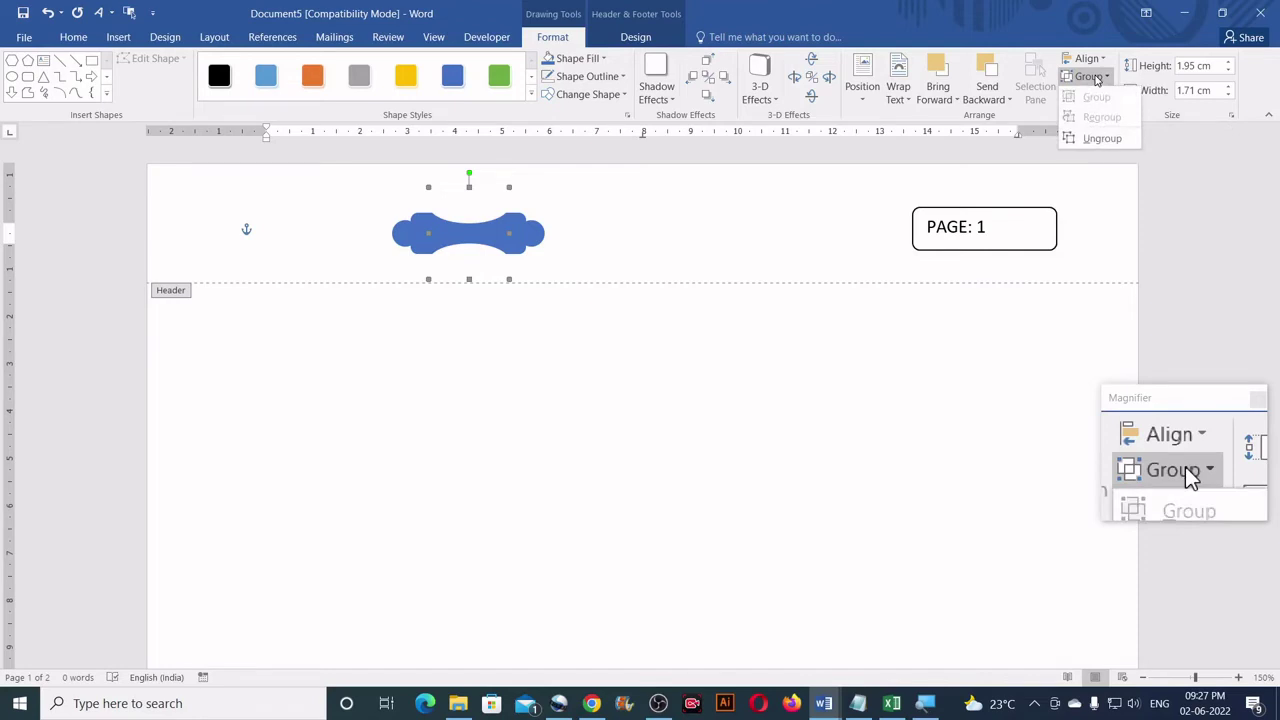
{"action": "left_click", "coordinate": [1102, 138]}
Step: Stretch the blue badge slightly taller upward
{"action": "left_click", "coordinate": [590, 281]}
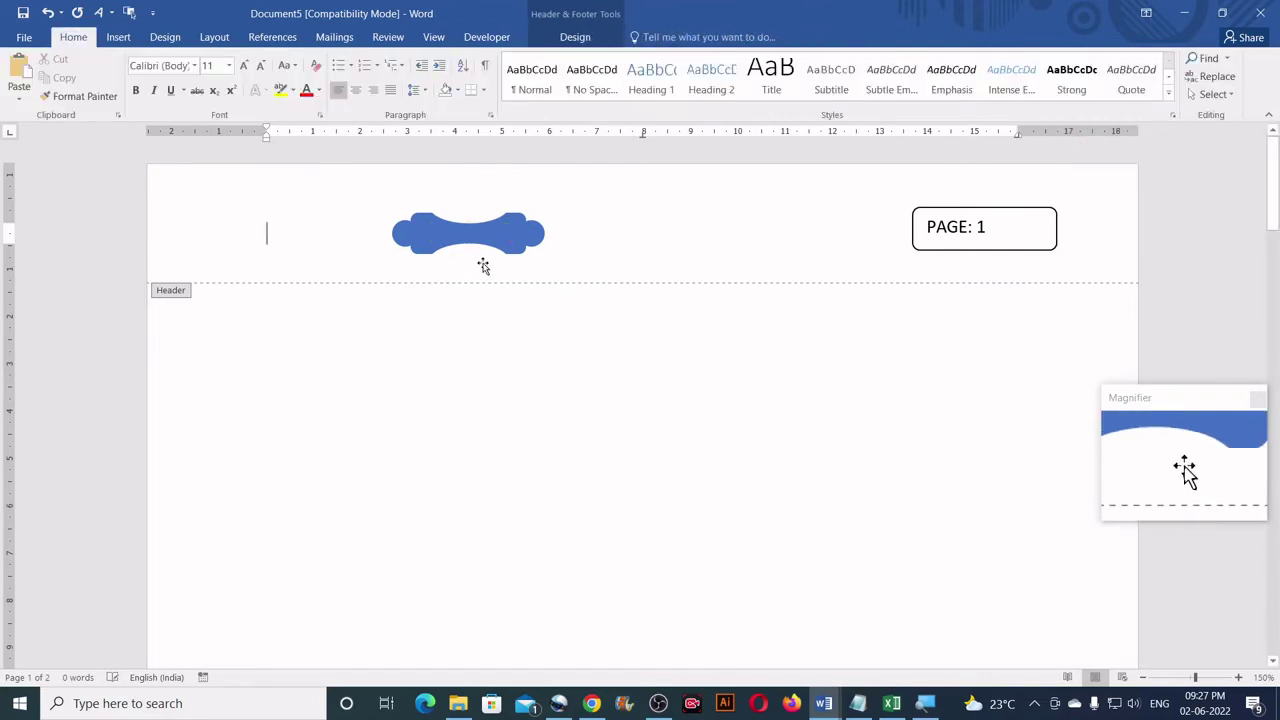
{"action": "left_click", "coordinate": [483, 265]}
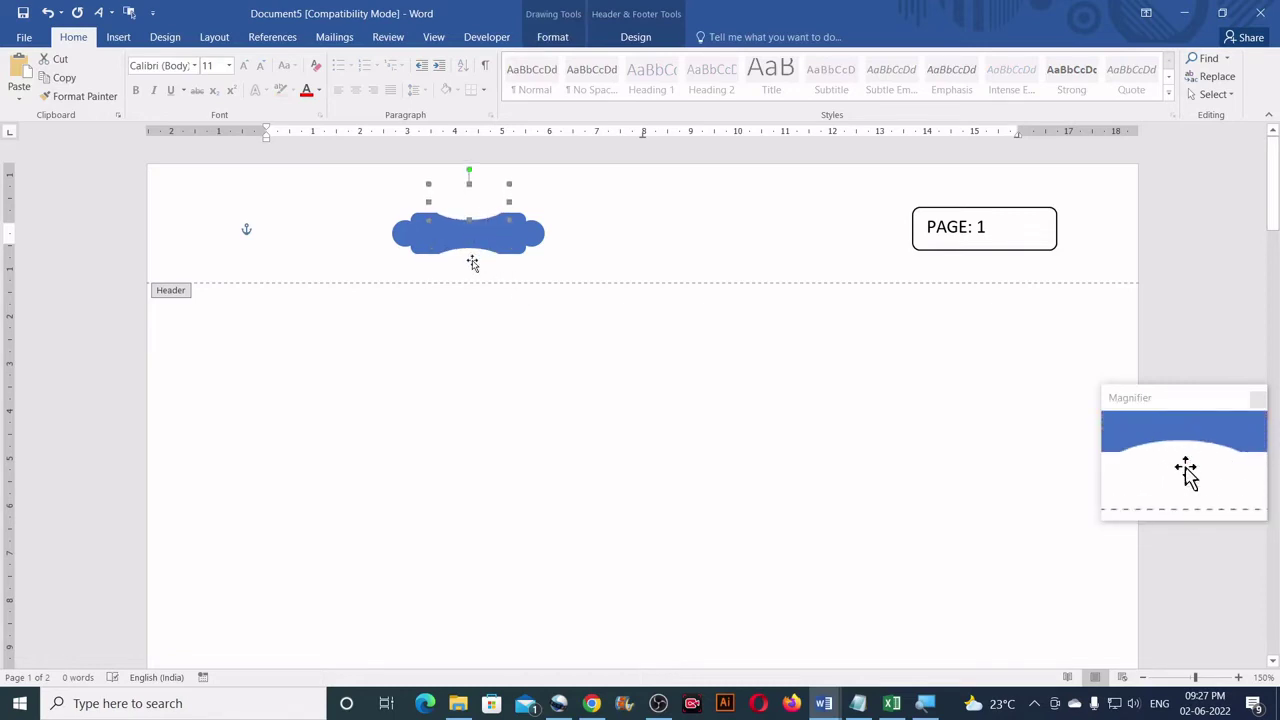
{"action": "left_click", "coordinate": [511, 234]}
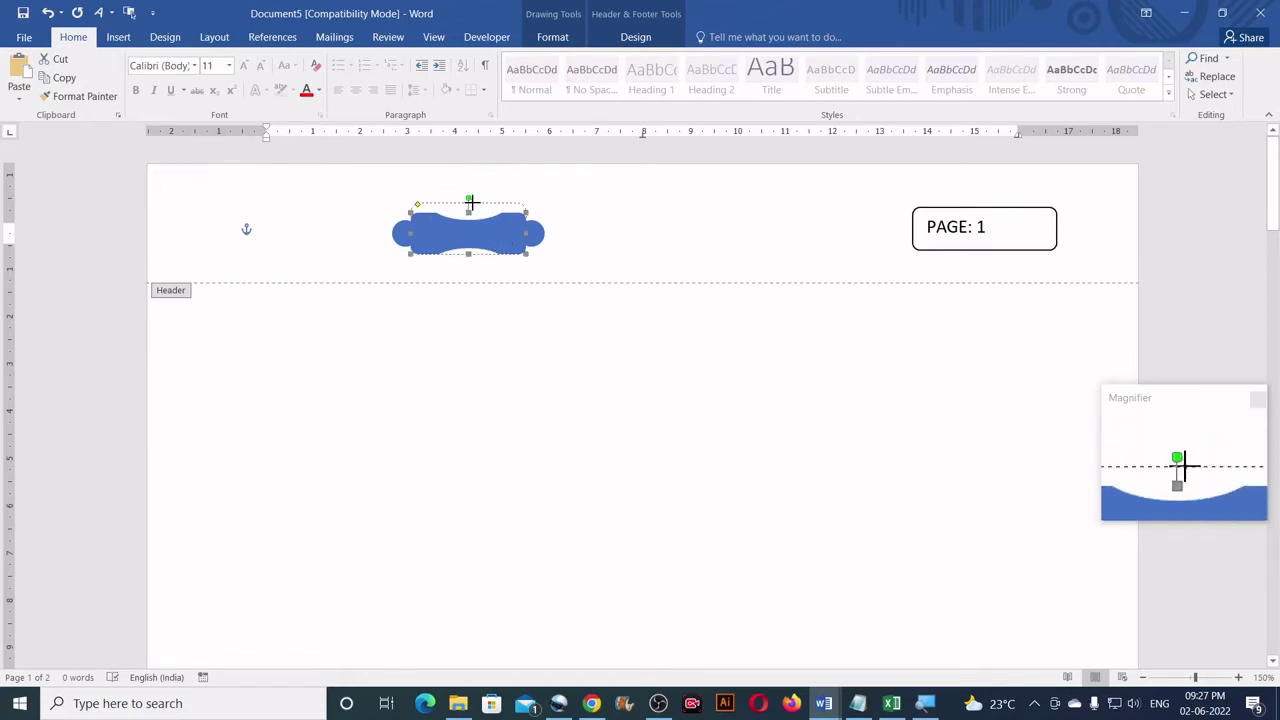
{"action": "left_click_drag", "start_coordinate": [471, 202], "coordinate": [471, 200]}
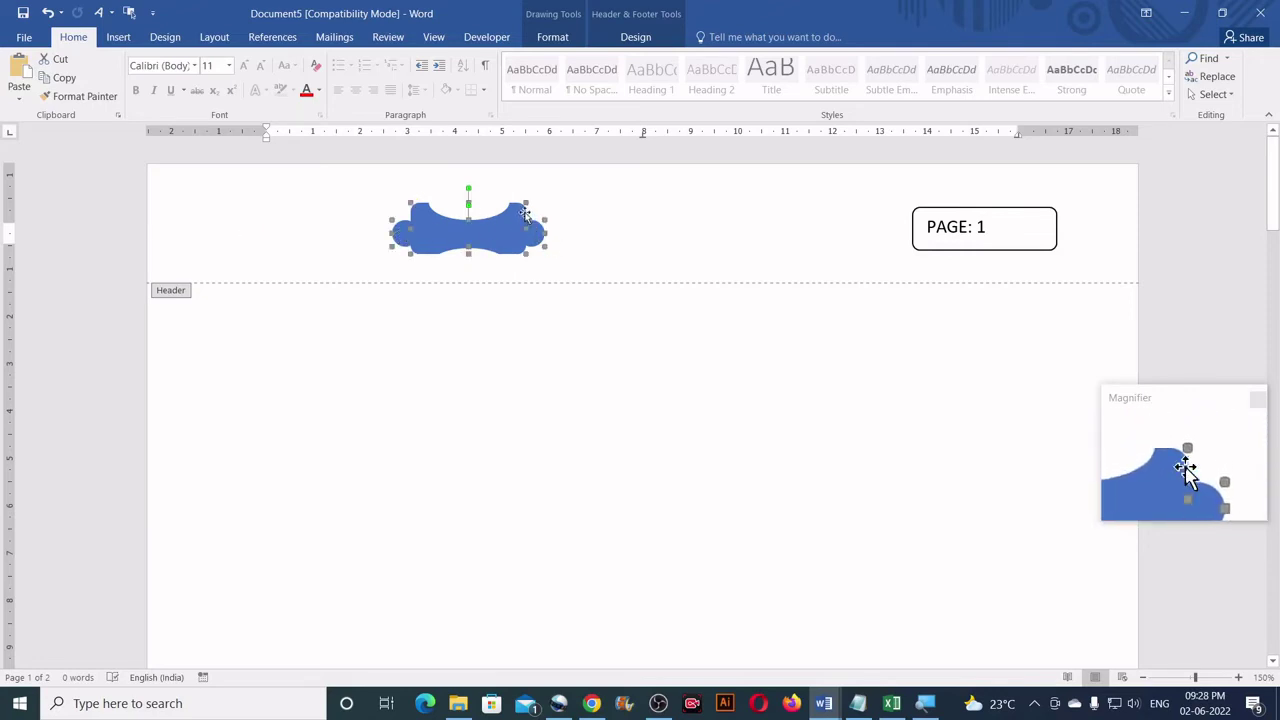
Step: Align the shapes on their vertical middles and select one white oval
{"action": "left_click", "coordinate": [634, 38]}
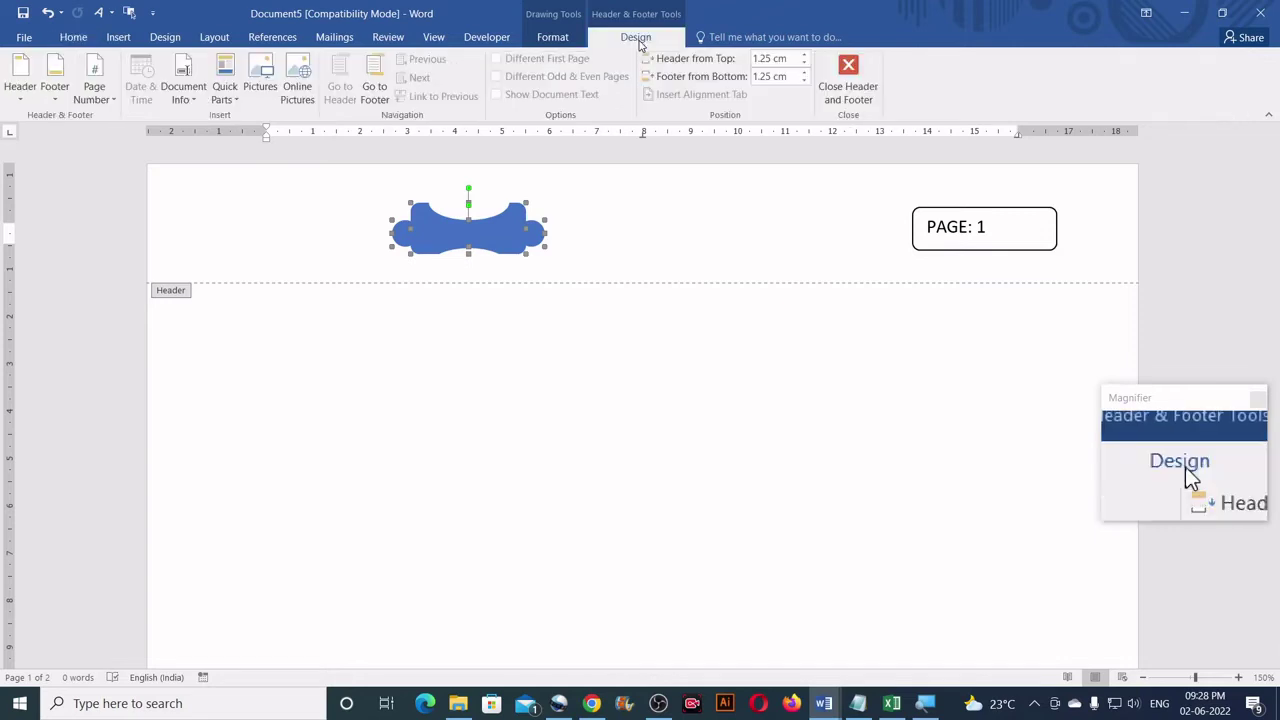
{"action": "left_click", "coordinate": [560, 44]}
{"action": "left_click", "coordinate": [1087, 58]}
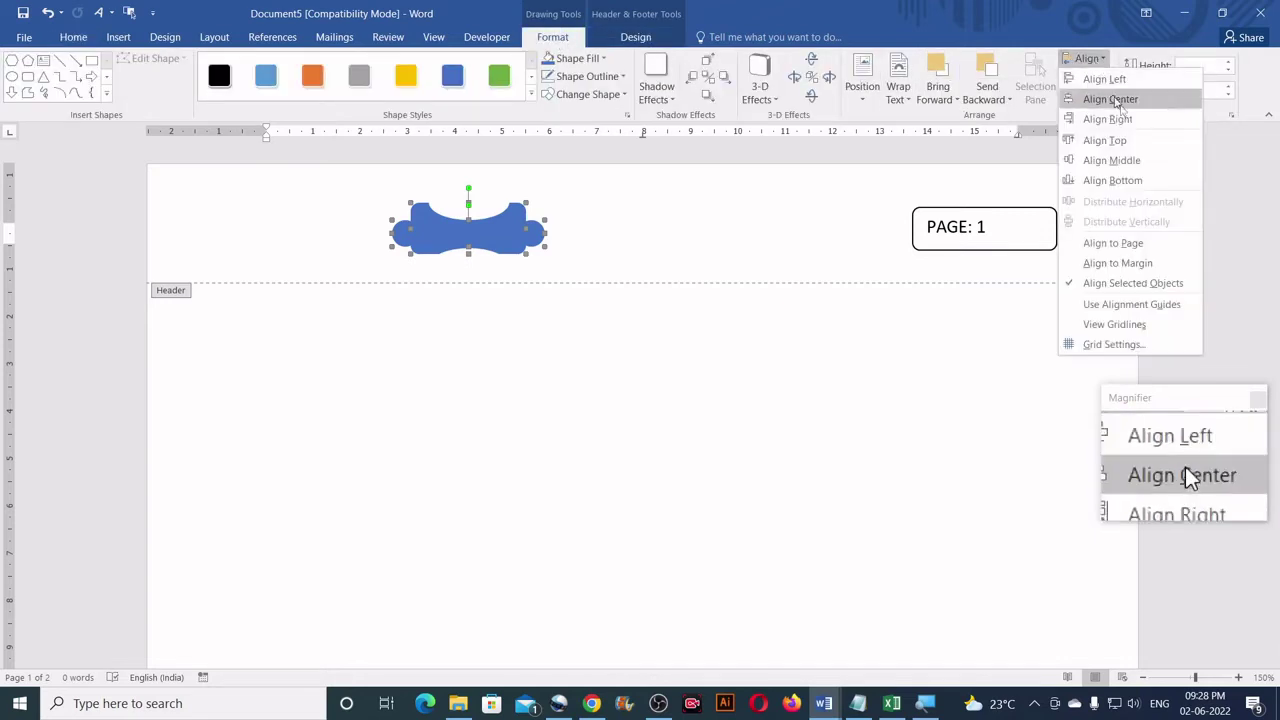
{"action": "left_click", "coordinate": [1111, 160]}
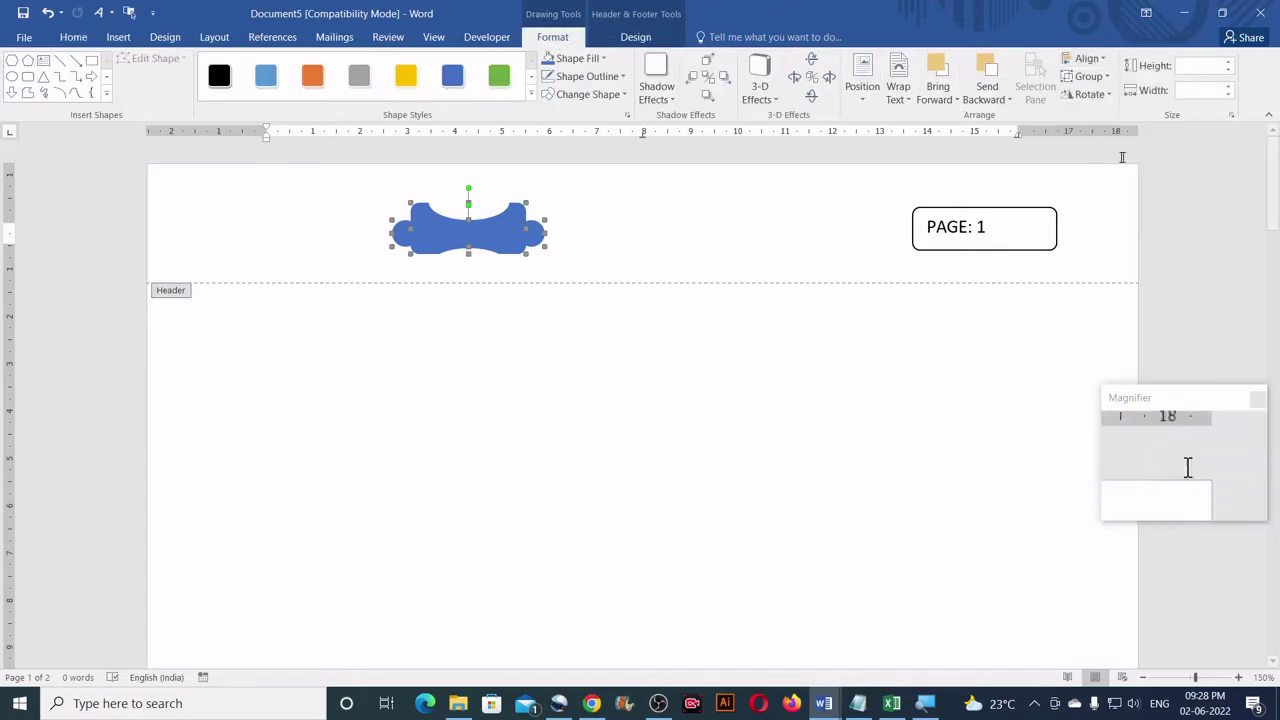
{"action": "left_click", "coordinate": [482, 211]}
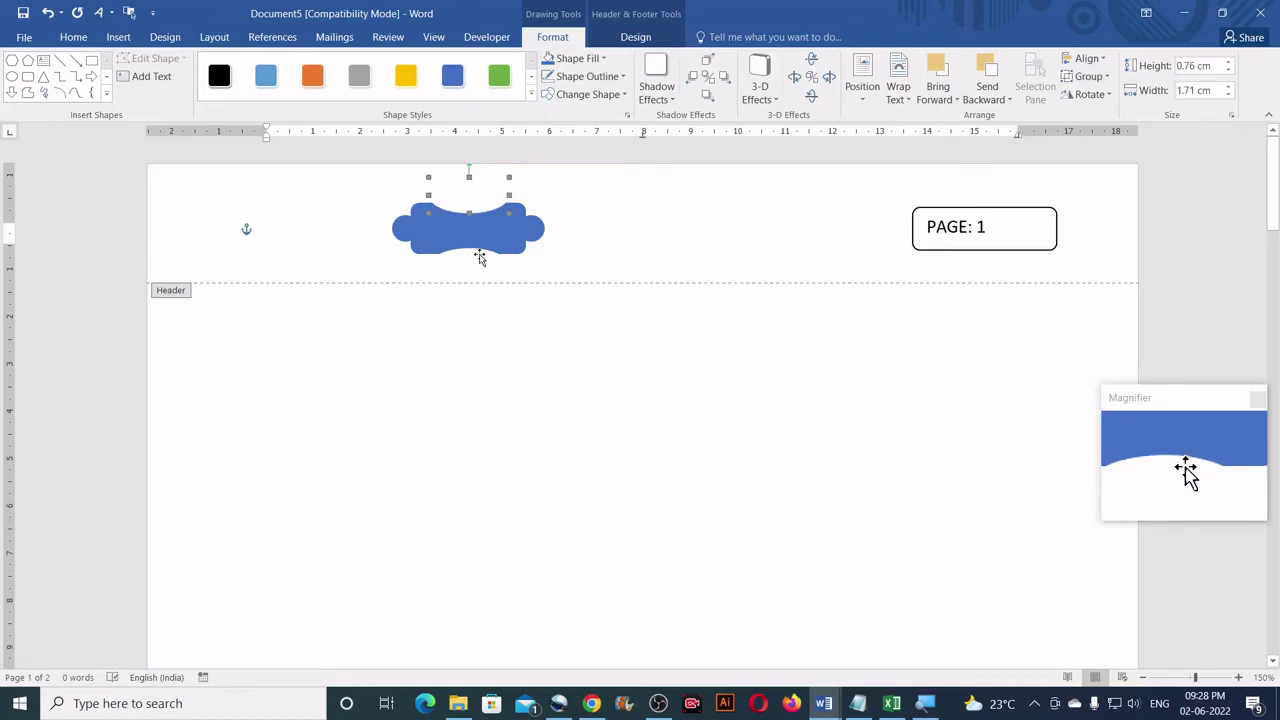
Step: Group the ovals with the blue shape and centre the blue shape vertically among them
{"action": "left_click", "coordinate": [477, 203], "text": "shift"}
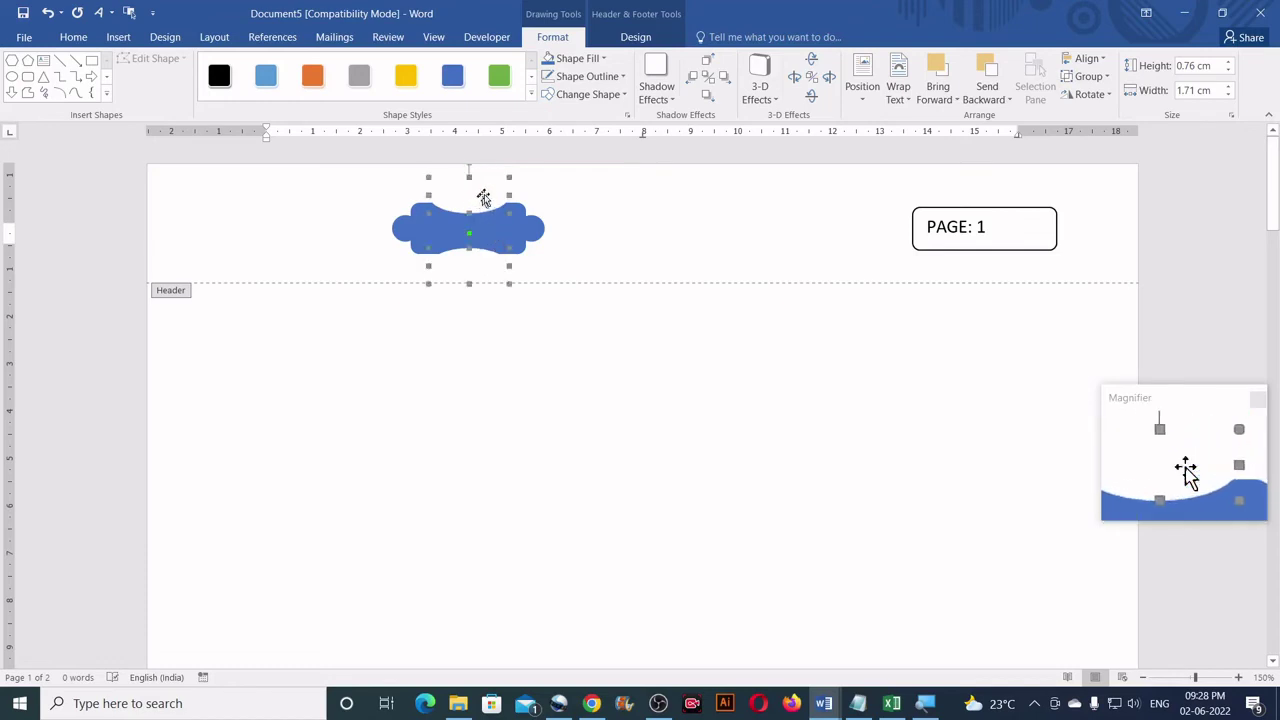
{"action": "left_click", "coordinate": [1095, 77]}
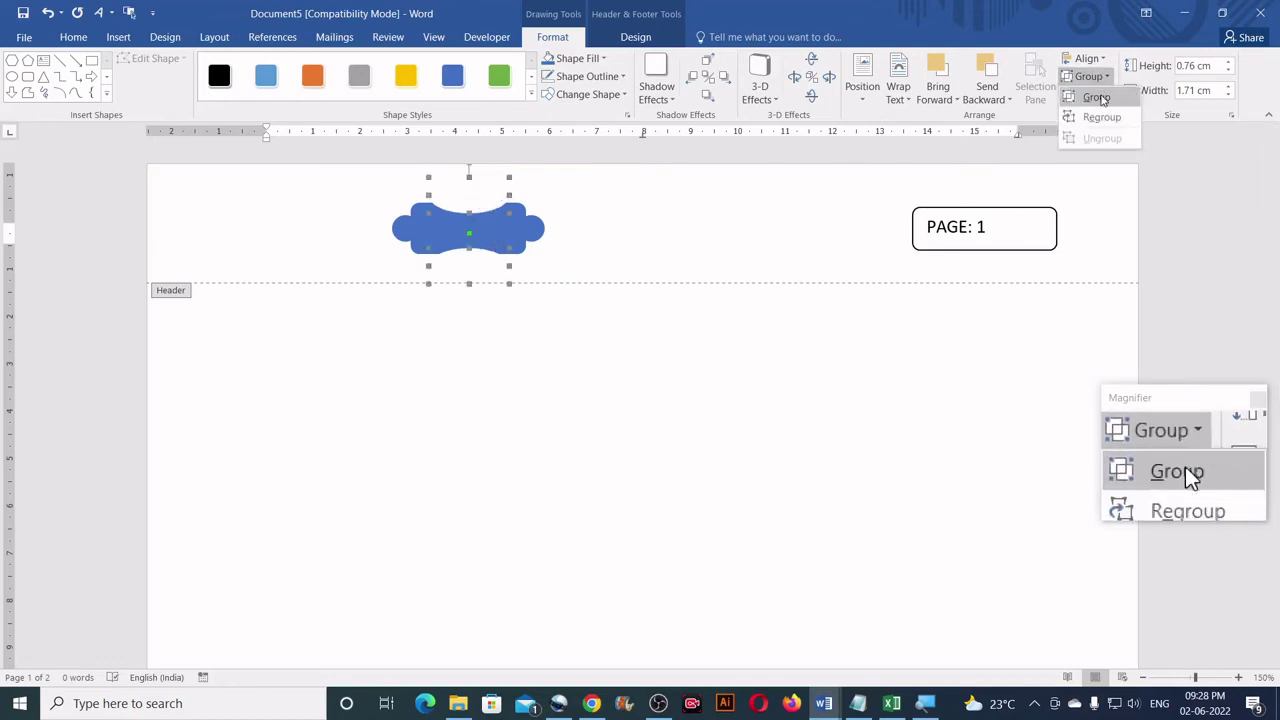
{"action": "left_click", "coordinate": [1096, 97]}
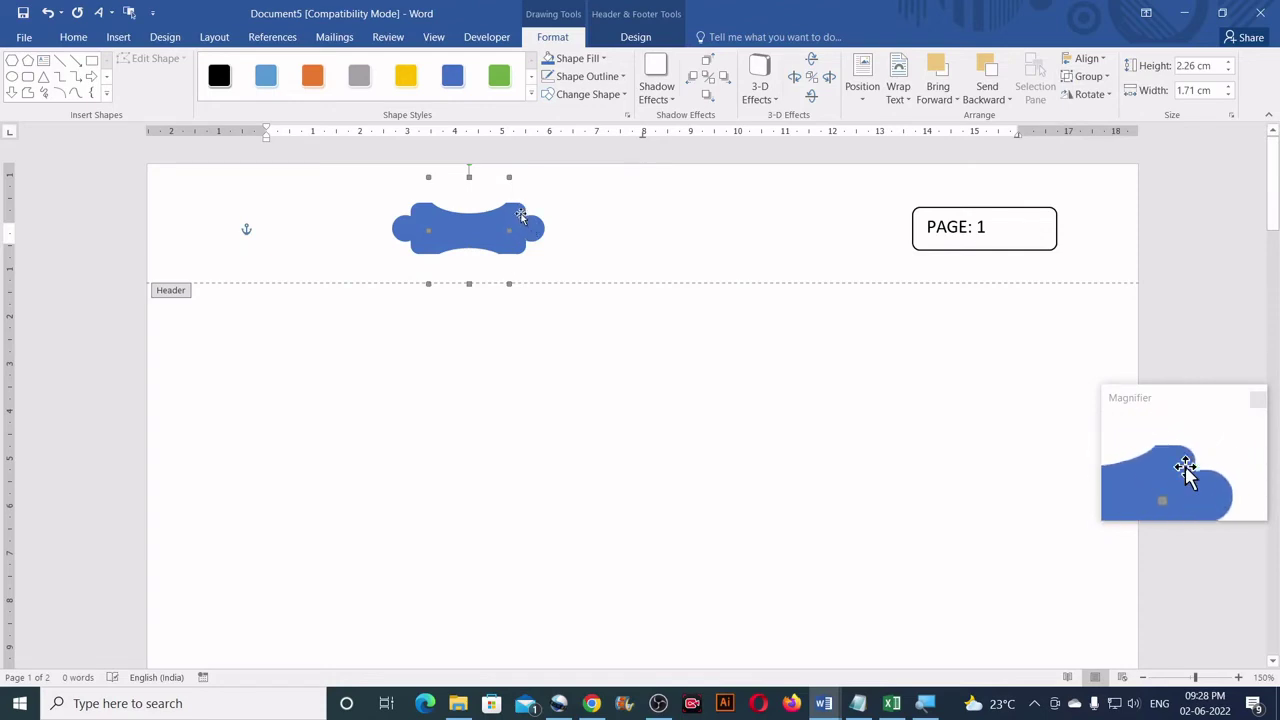
{"action": "left_click", "coordinate": [521, 216]}
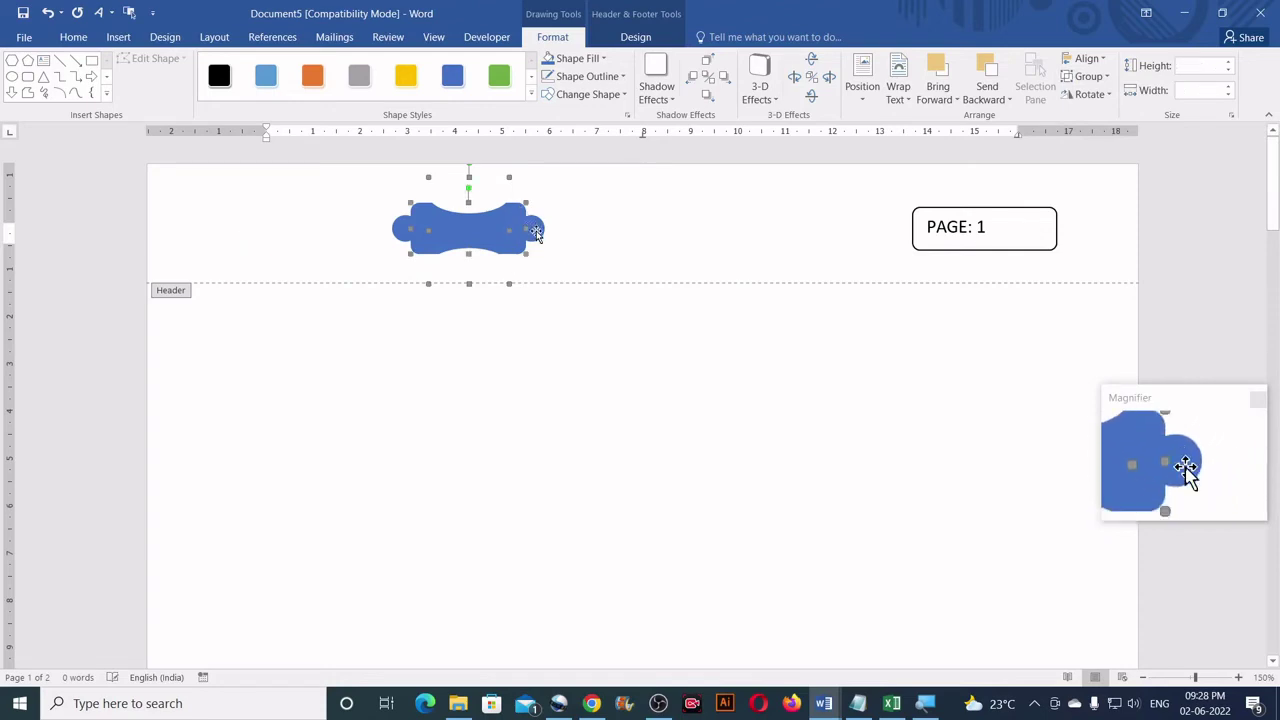
{"action": "left_click", "coordinate": [1097, 63]}
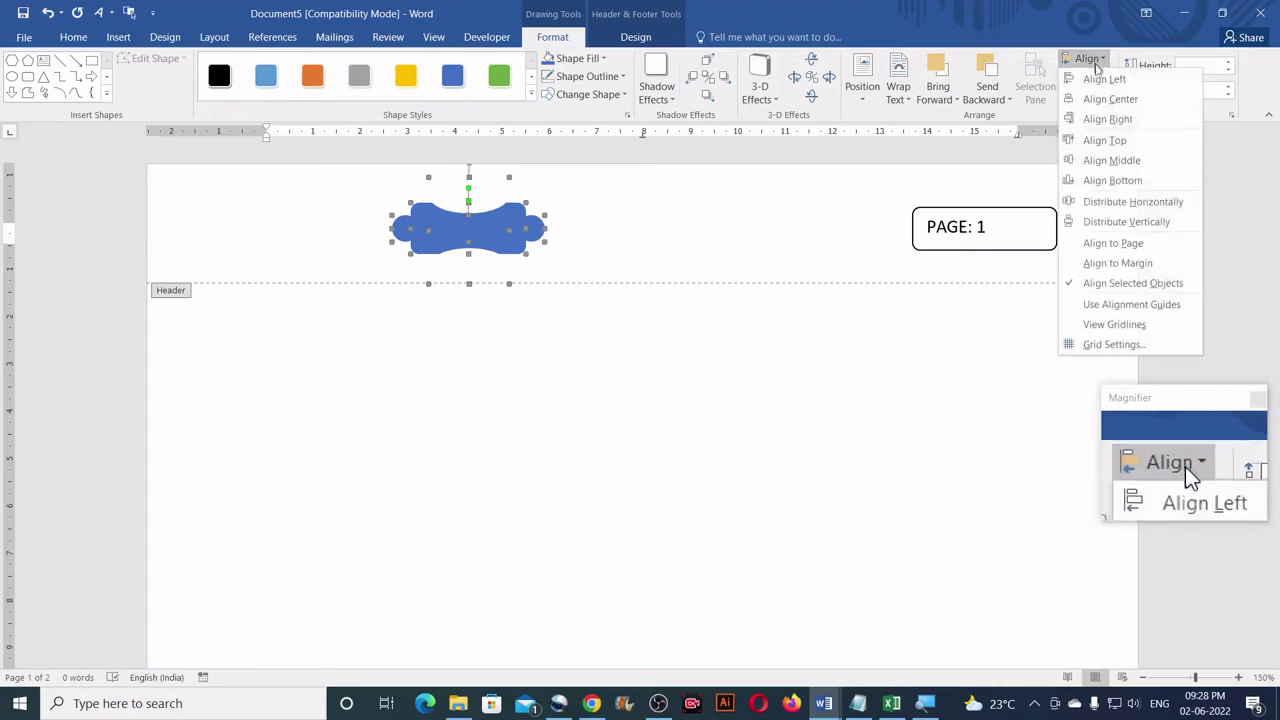
{"action": "left_click", "coordinate": [1100, 160]}
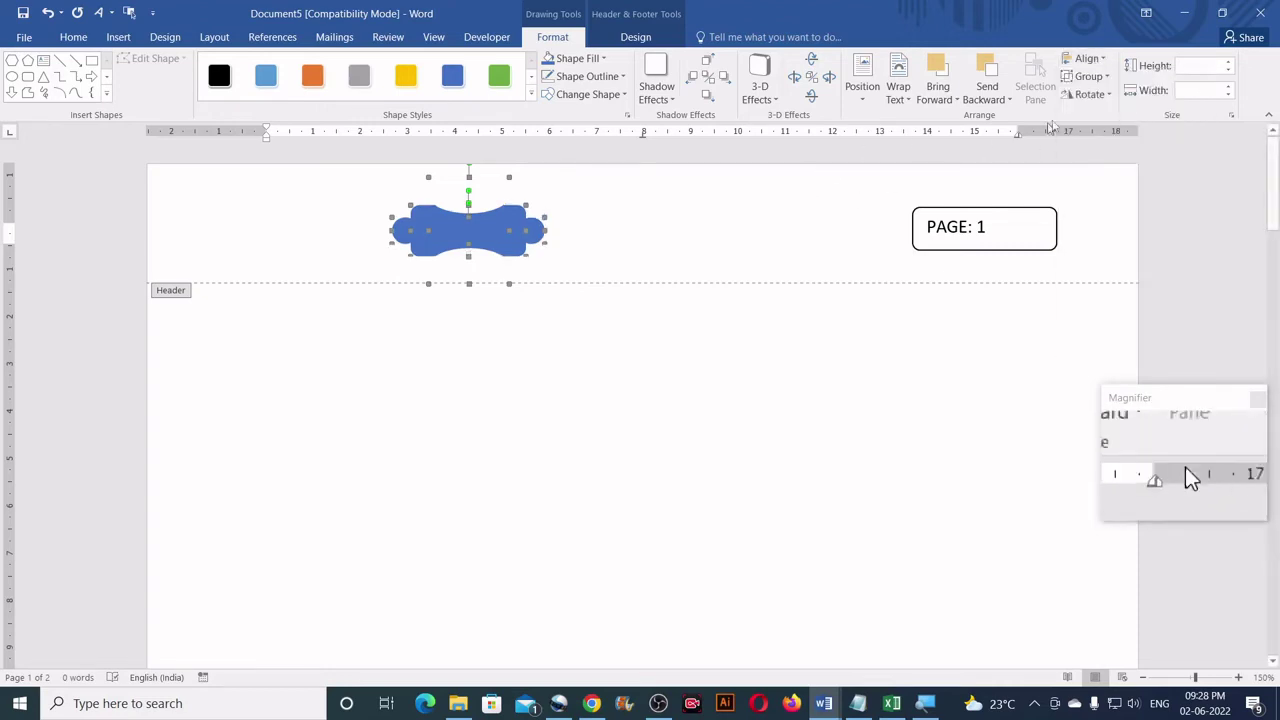
Step: Regroup everything into one badge and move it slightly left in the header
{"action": "left_click", "coordinate": [1088, 76]}
{"action": "left_click", "coordinate": [1100, 104]}
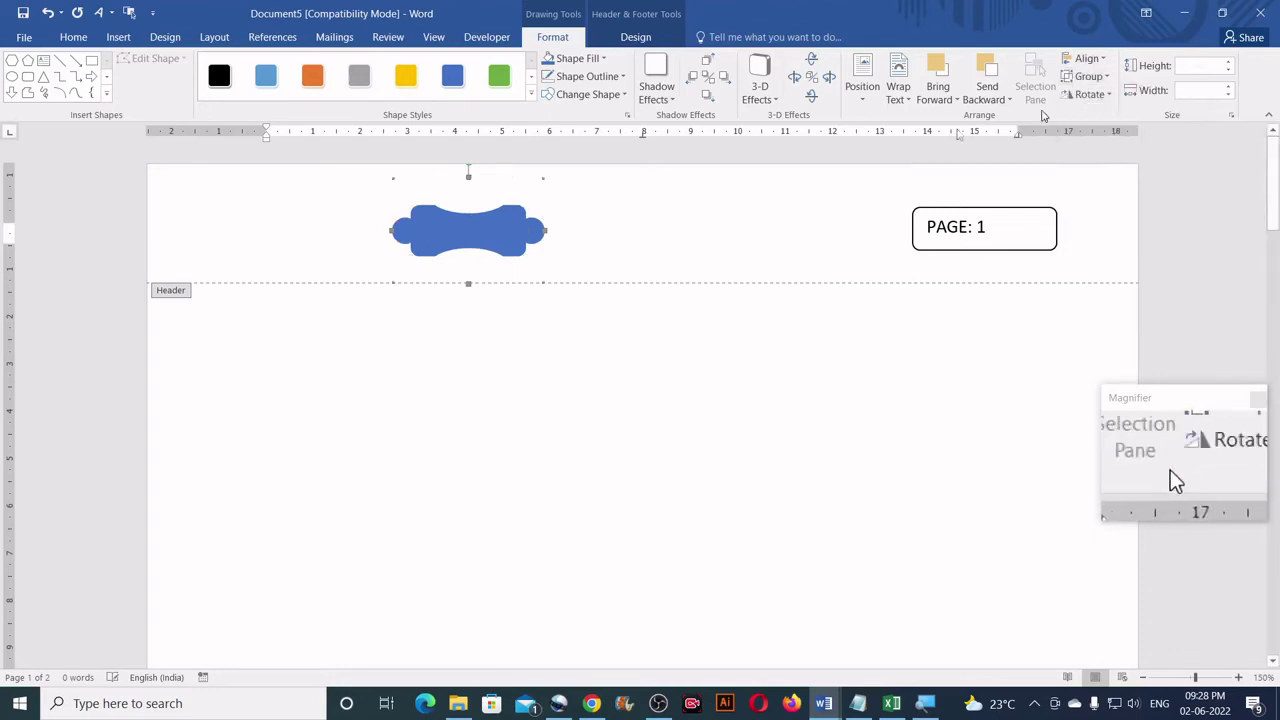
{"action": "mouse_move", "coordinate": [511, 230]}
{"action": "left_mouse_down"}
{"action": "mouse_move", "coordinate": [598, 217]}
{"action": "mouse_move", "coordinate": [471, 224]}
{"action": "left_mouse_up"}
{"action": "left_click", "coordinate": [605, 238]}
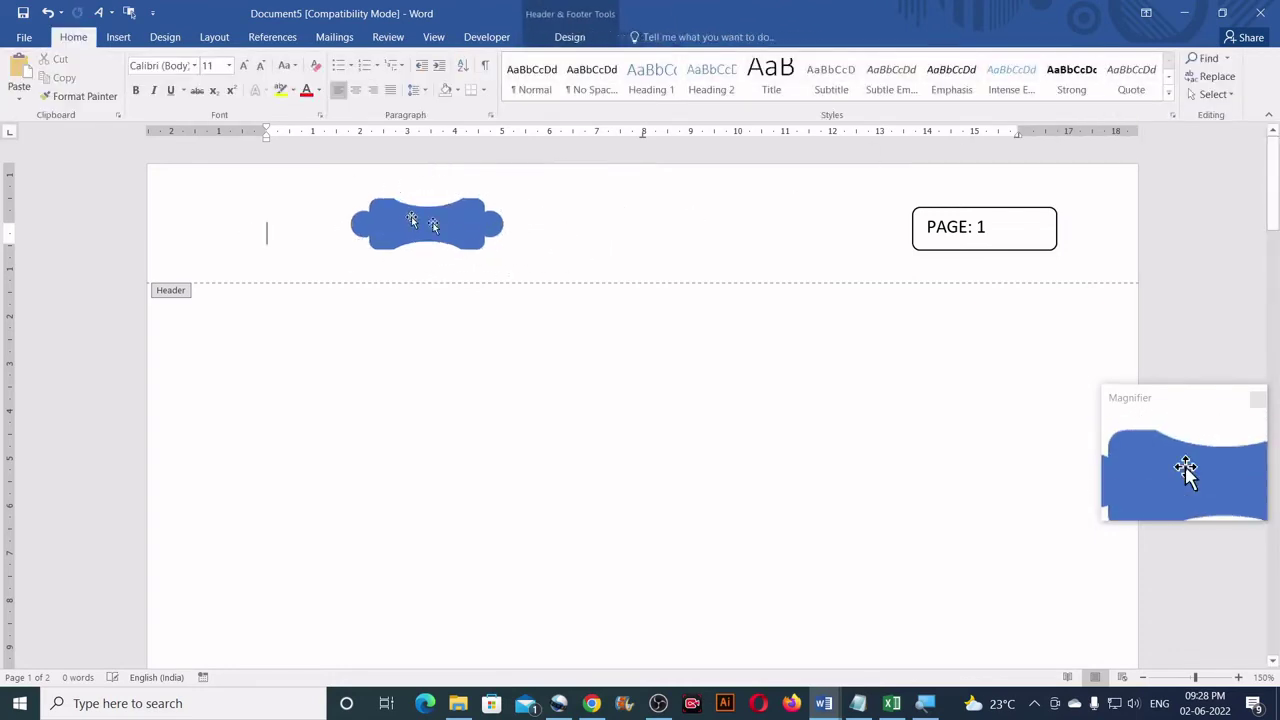
Step: Draw a 0.56 × 1.93 cm text box on the blue badge and type 'Page' in it
{"action": "left_click", "coordinate": [117, 40]}
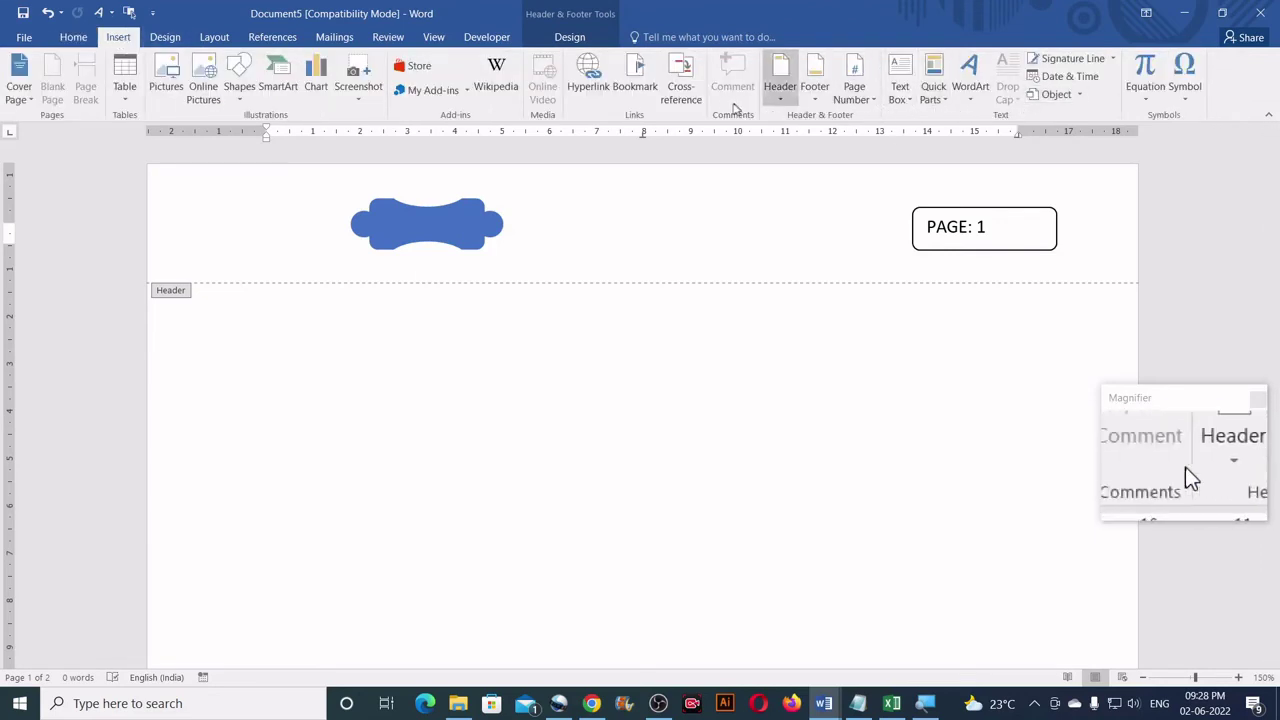
{"action": "left_click", "coordinate": [900, 95]}
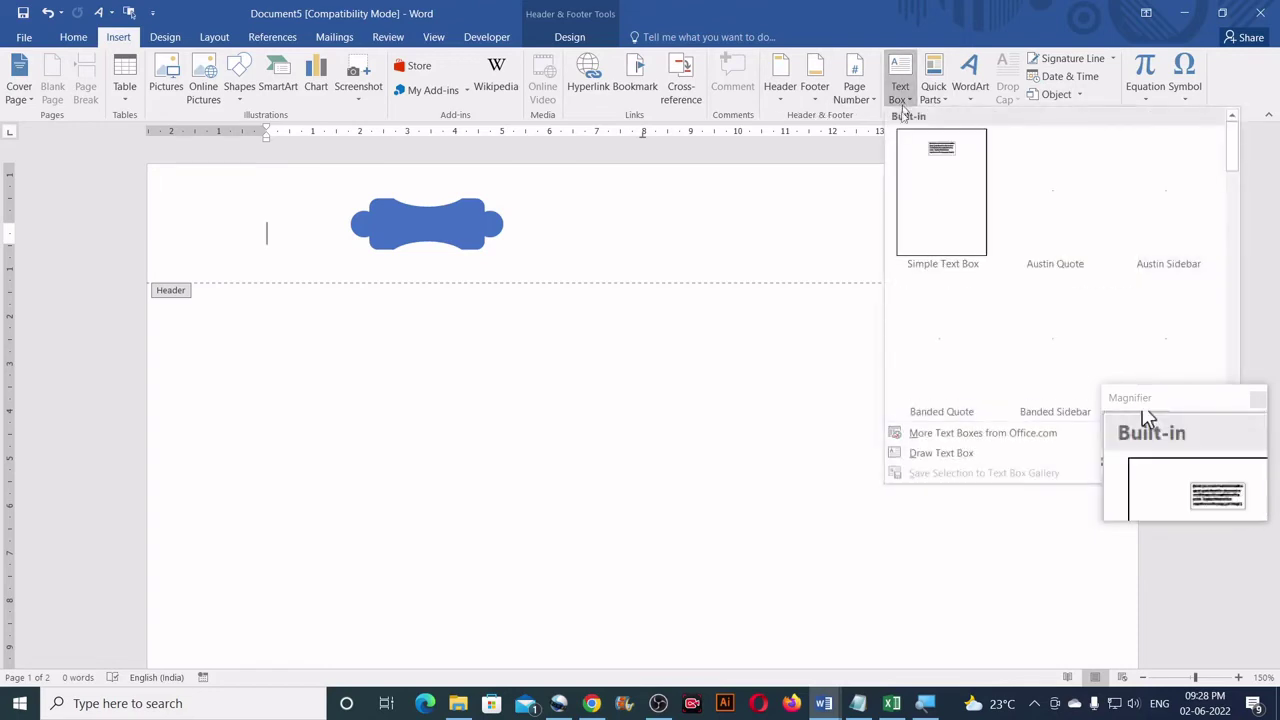
{"action": "left_click", "coordinate": [923, 453]}
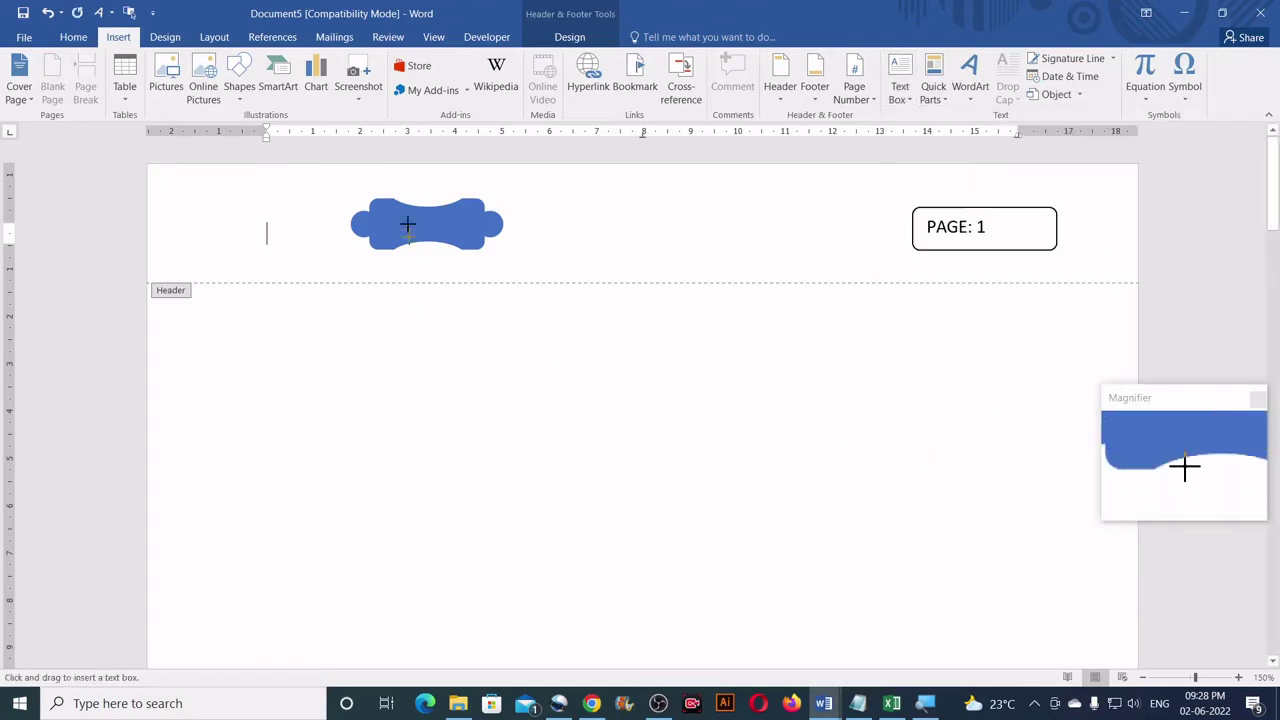
{"action": "left_click_drag", "start_coordinate": [381, 211], "coordinate": [473, 237]}
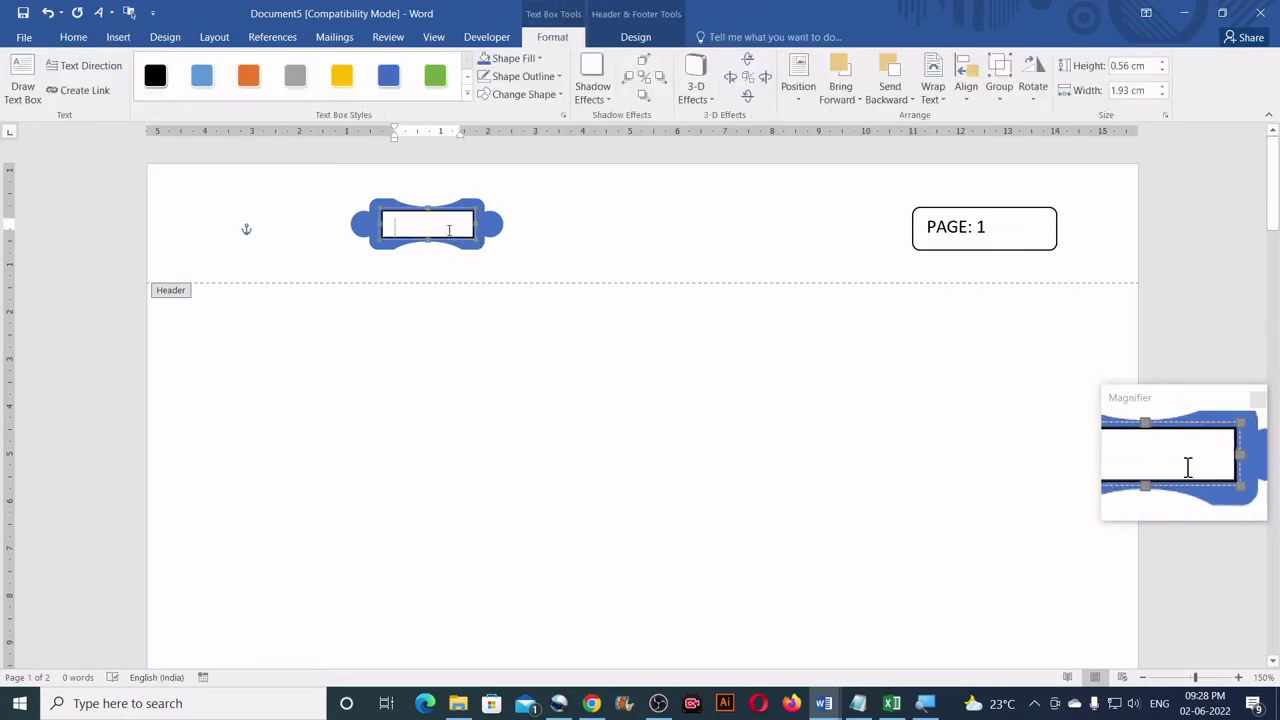
{"action": "type", "text": "Pag"}
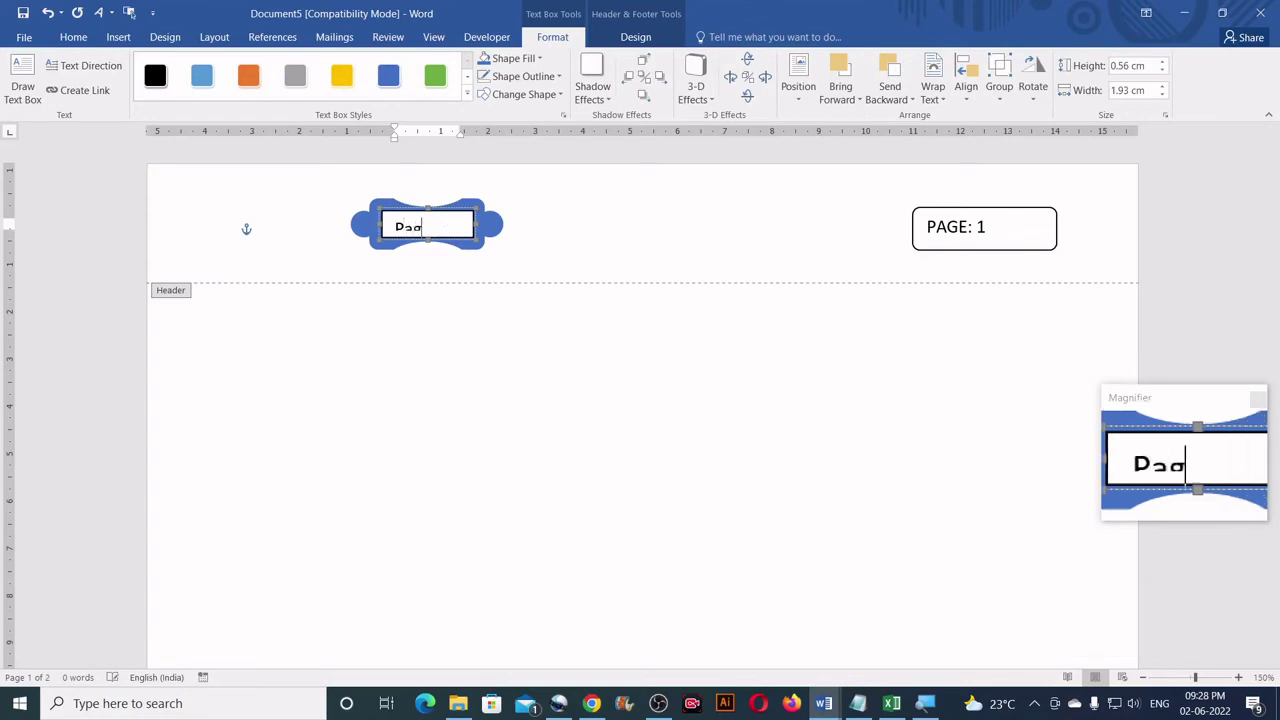
{"action": "type", "text": "e"}
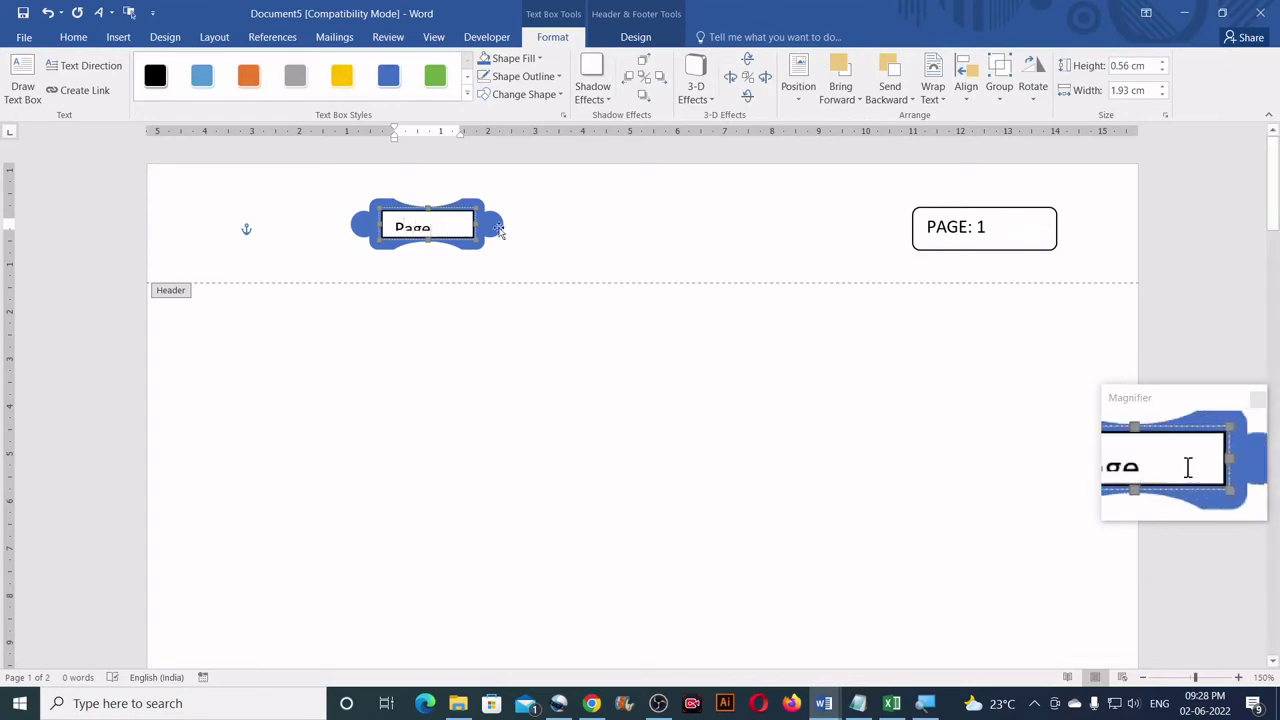
{"action": "double_click", "coordinate": [425, 233]}
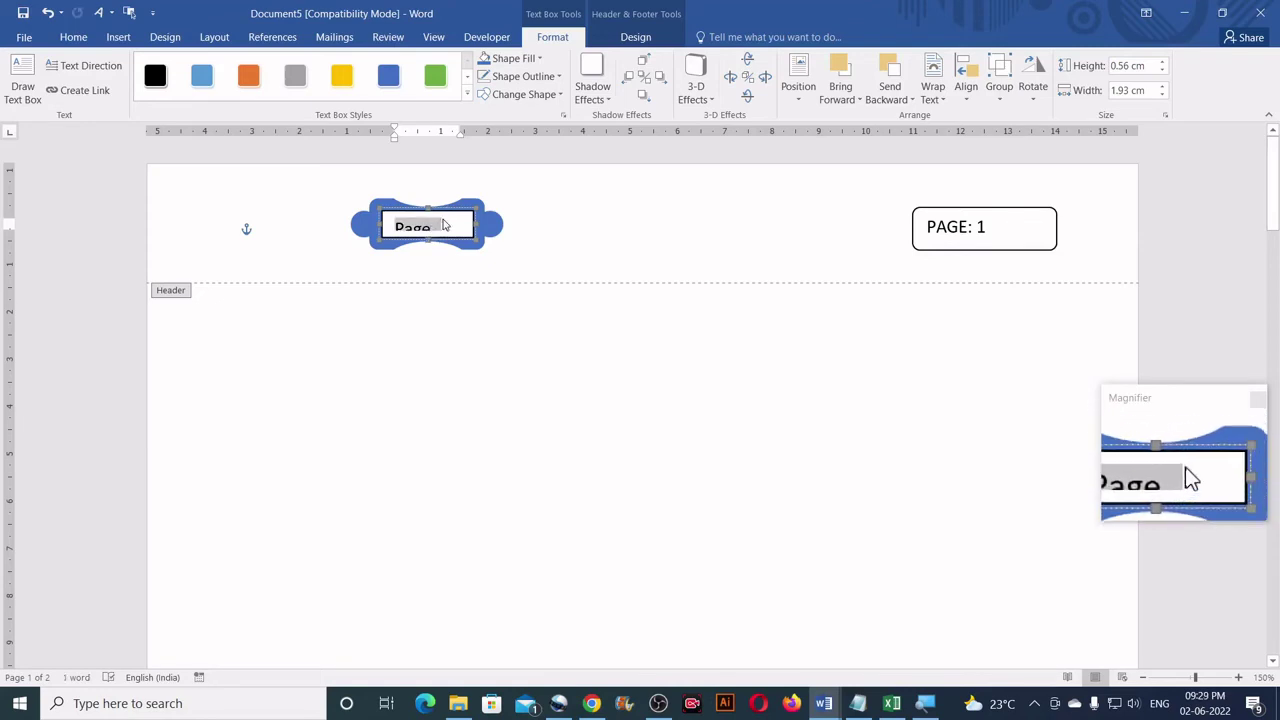
Step: Set the text box's left, right, top and bottom margins to 0 with centred vertical alignment
{"action": "left_click", "coordinate": [563, 117]}
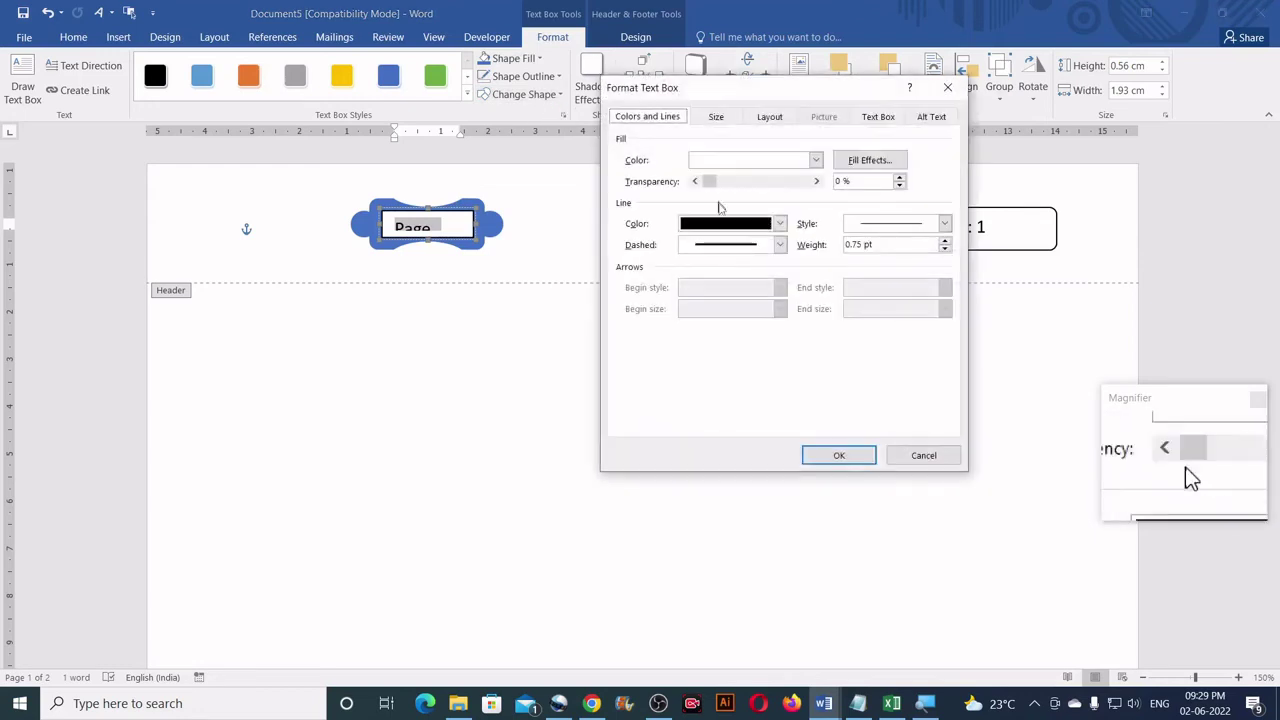
{"action": "left_click", "coordinate": [866, 118]}
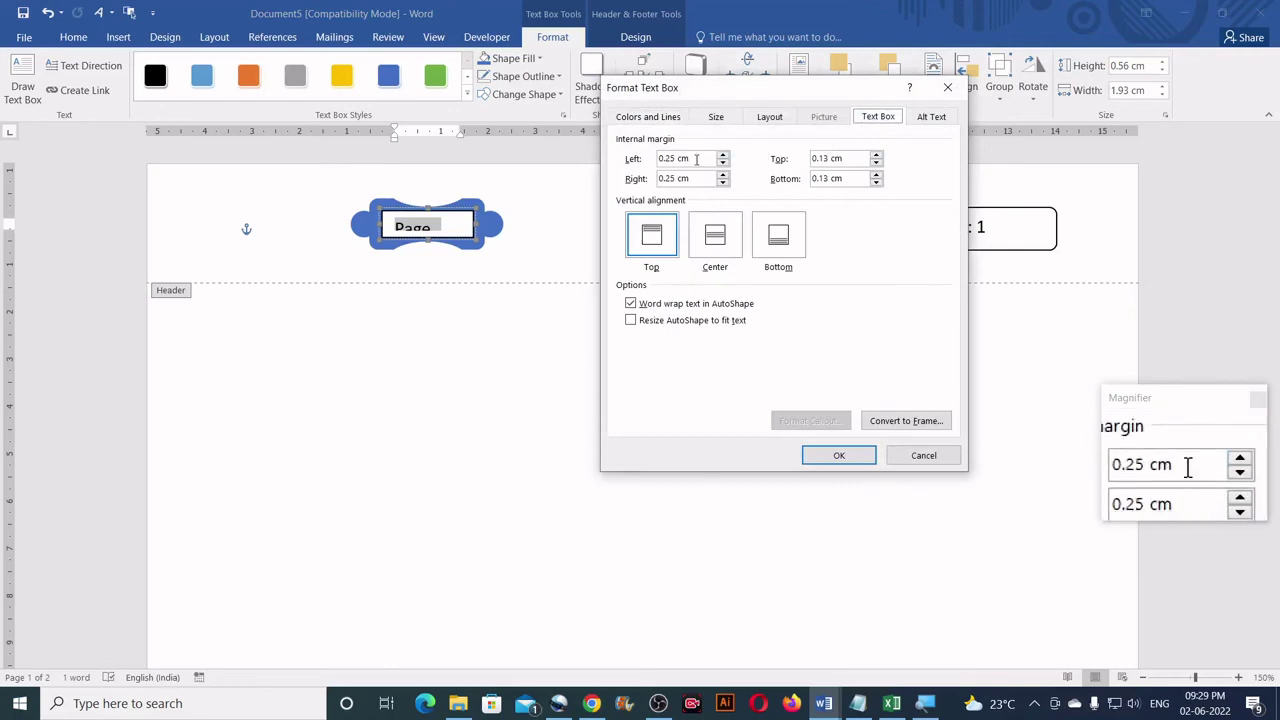
{"action": "left_click_drag", "start_coordinate": [697, 158], "coordinate": [653, 158]}
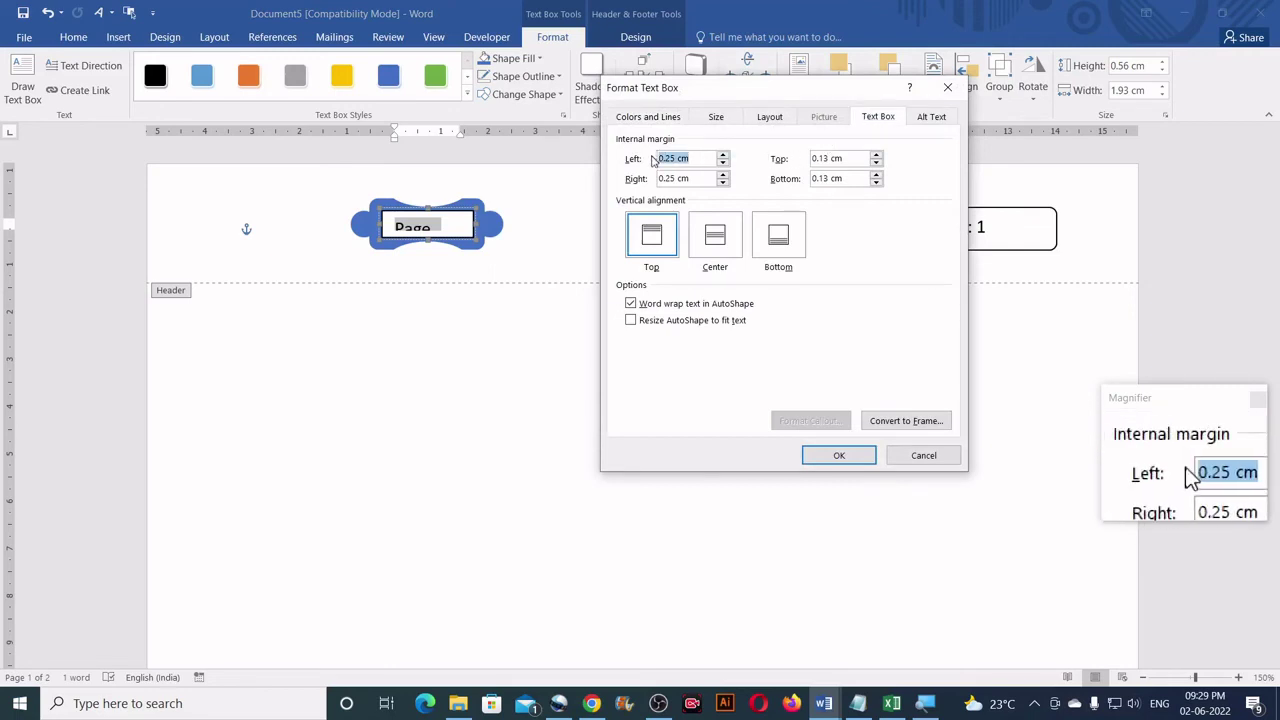
{"action": "type", "text": "0"}
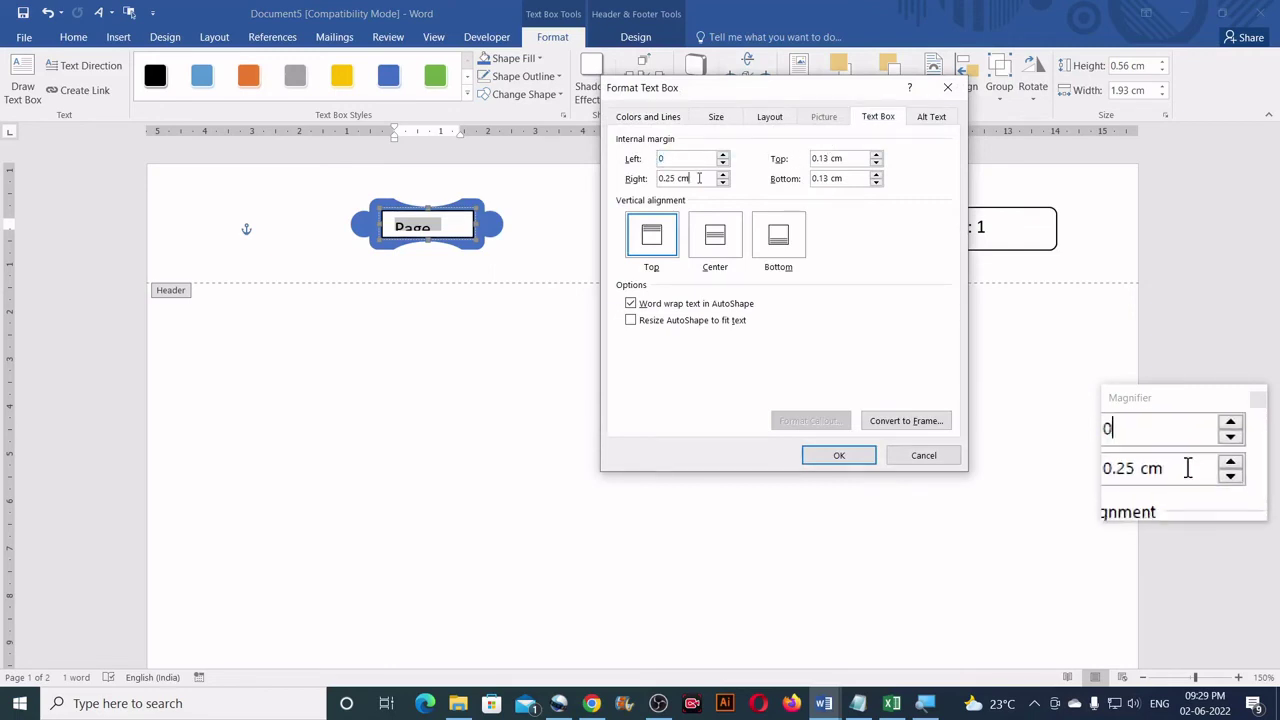
{"action": "key", "text": "Tab"}
{"action": "type", "text": "0"}
{"action": "key", "text": "Tab"}
{"action": "type", "text": "0"}
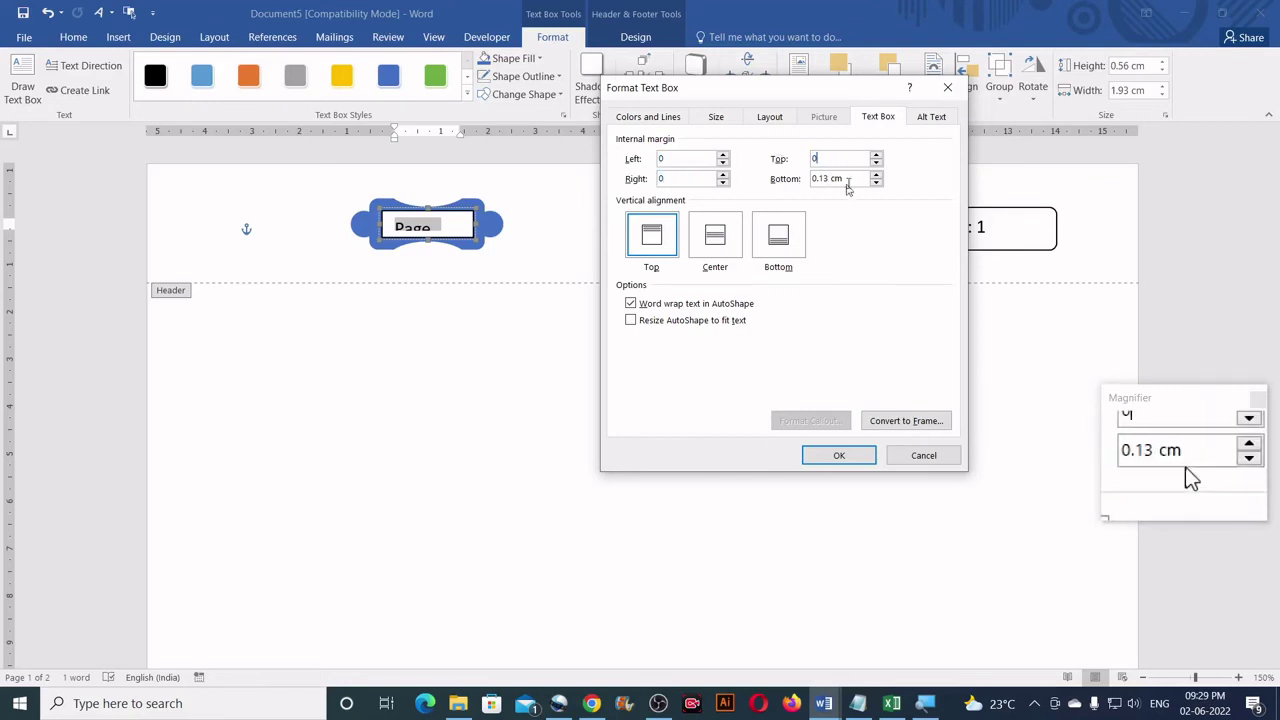
{"action": "key", "text": "Tab"}
{"action": "type", "text": "0"}
{"action": "left_click", "coordinate": [721, 242]}
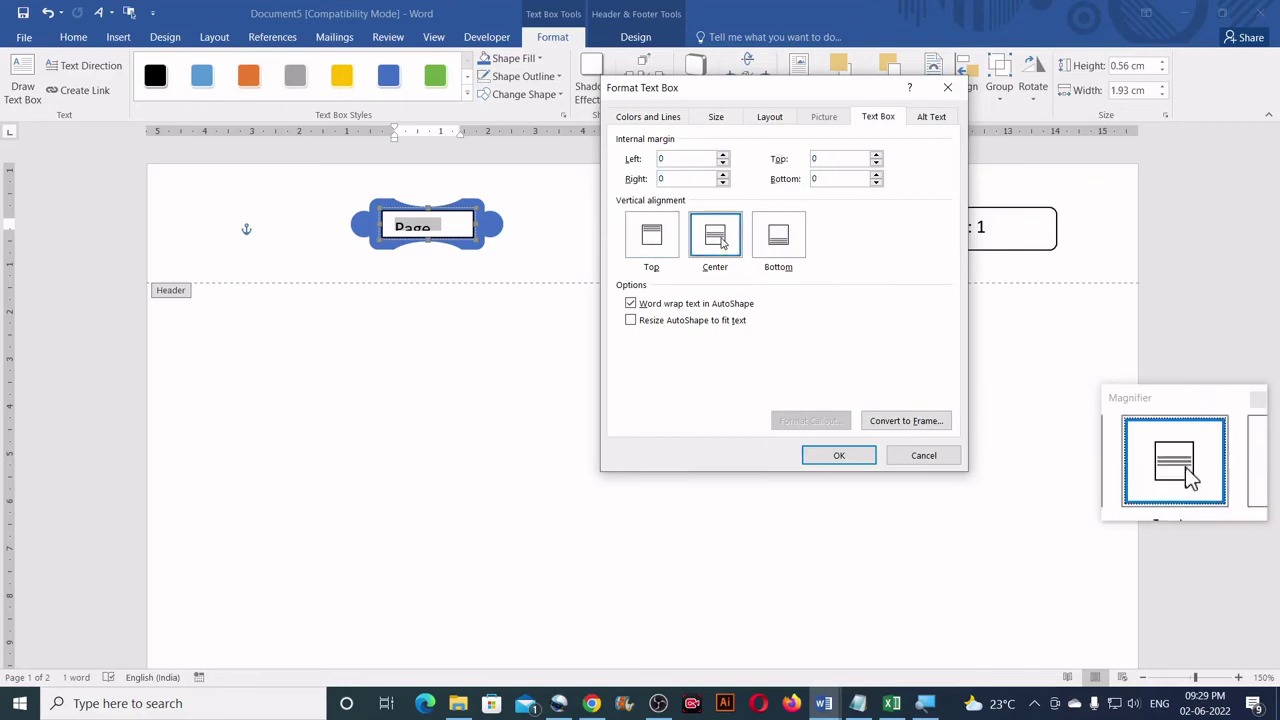
{"action": "left_click", "coordinate": [836, 455]}
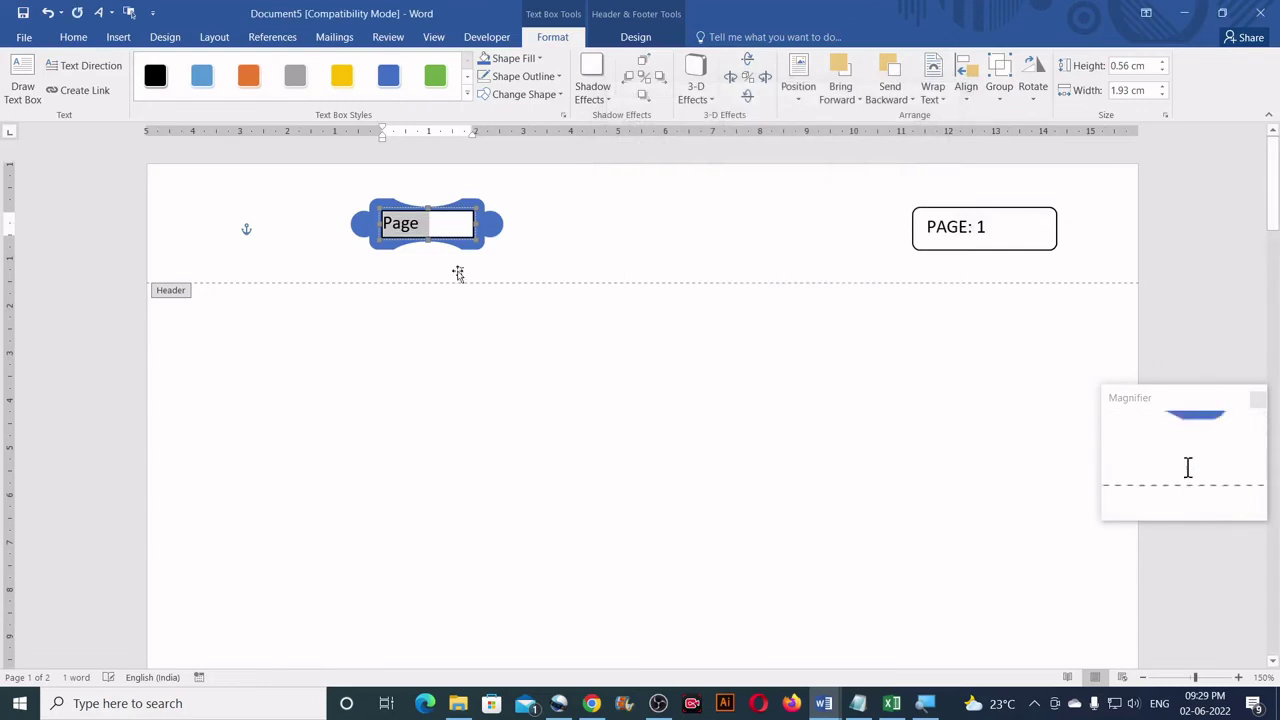
Step: Centre 'Page' horizontally in the text box and add a trailing colon
{"action": "left_click", "coordinate": [430, 226]}
{"action": "left_click", "coordinate": [430, 226]}
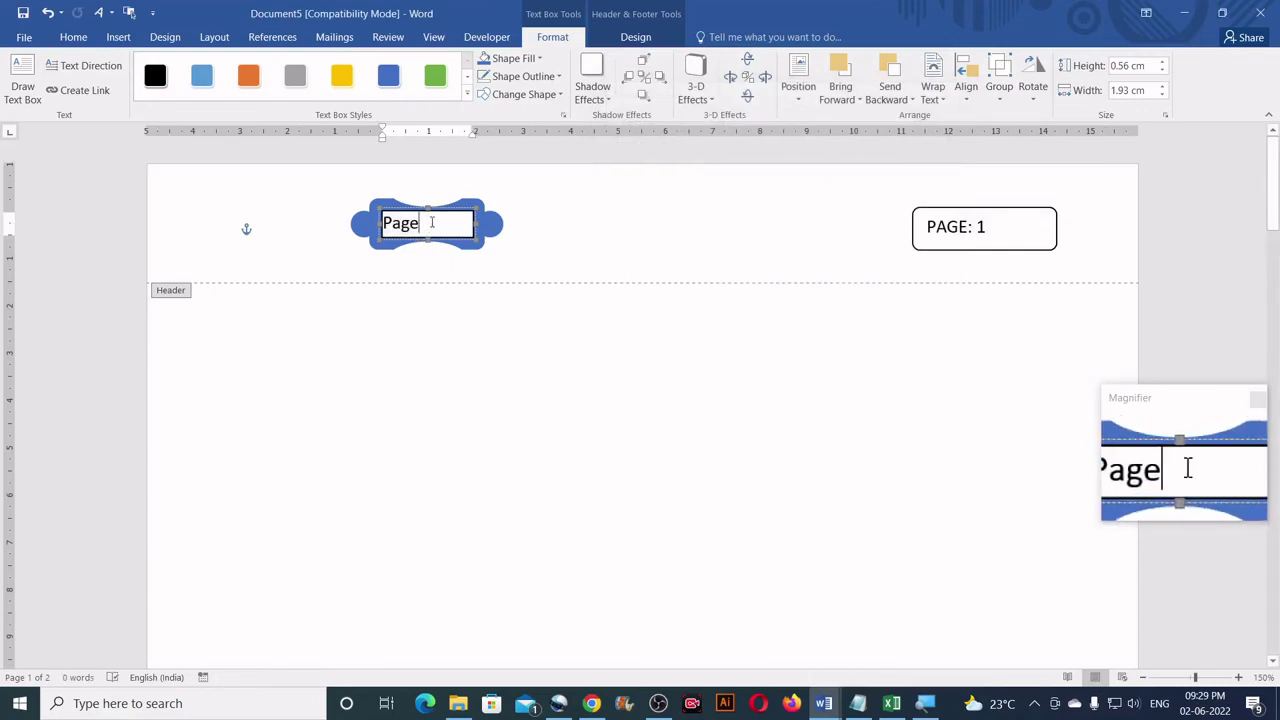
{"action": "double_click", "coordinate": [432, 222]}
{"action": "left_click", "coordinate": [85, 38]}
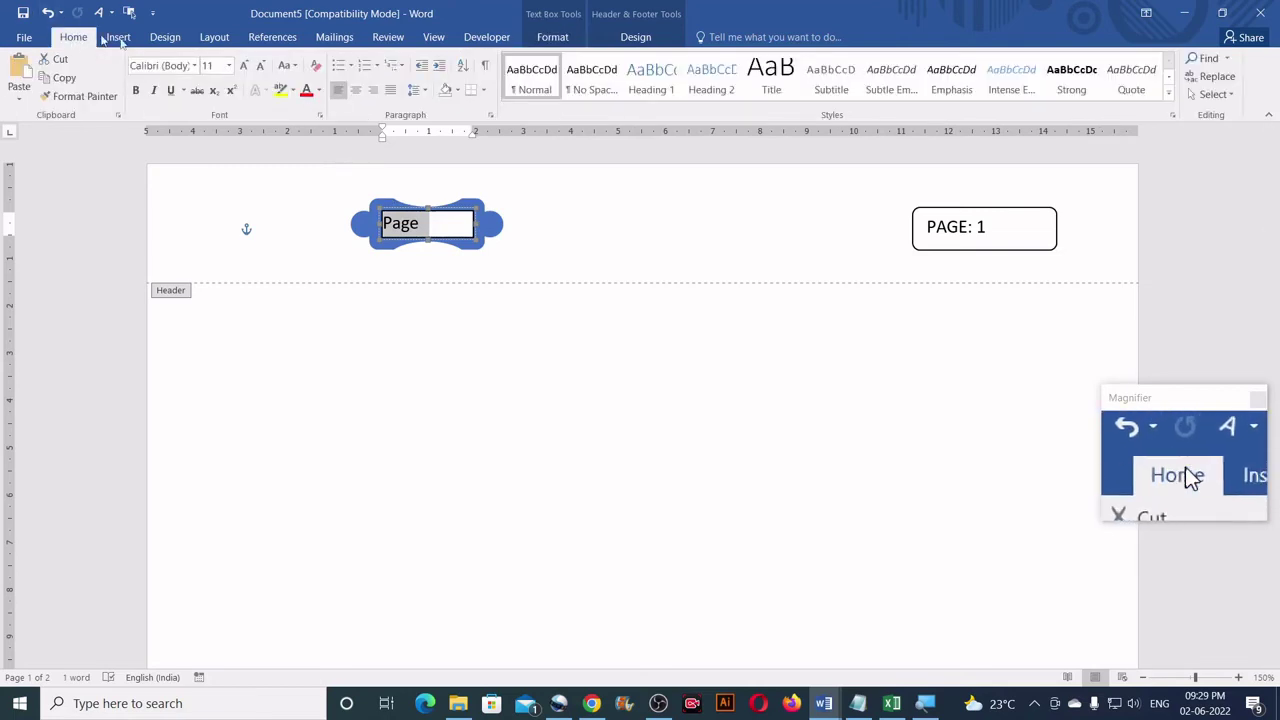
{"action": "left_click", "coordinate": [355, 90]}
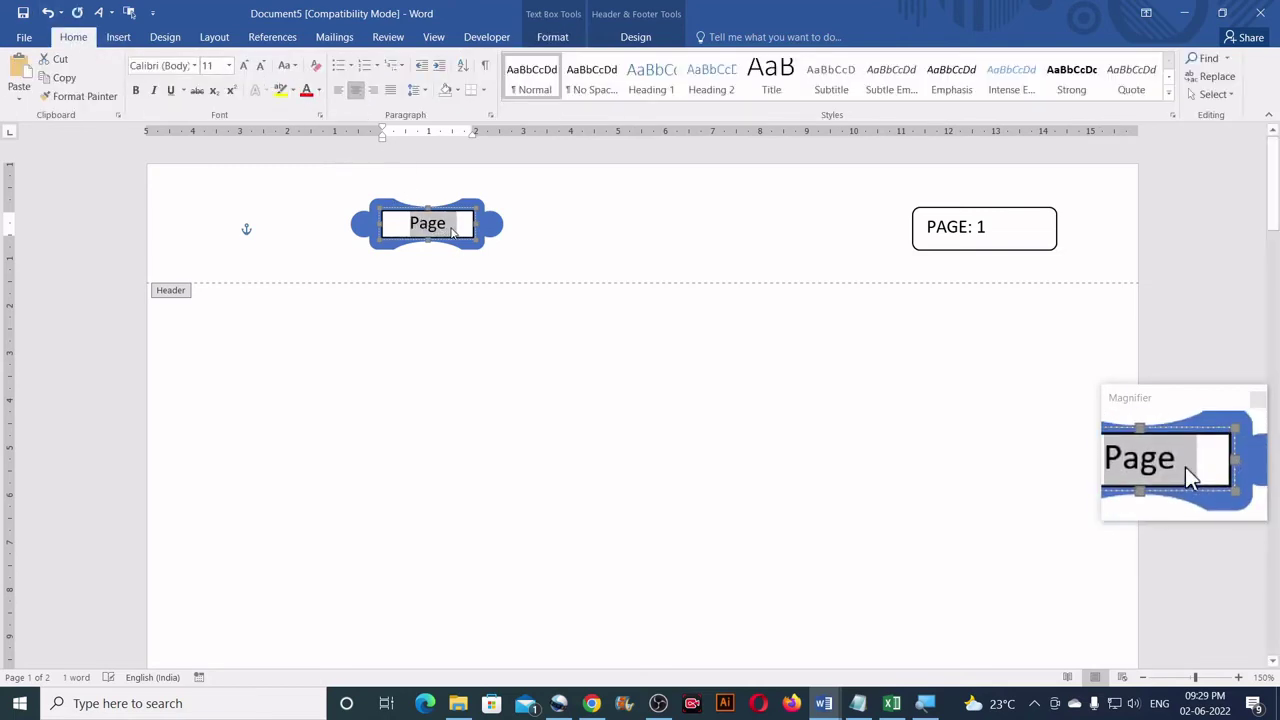
{"action": "left_click", "coordinate": [451, 225]}
{"action": "type", "text": ":"}
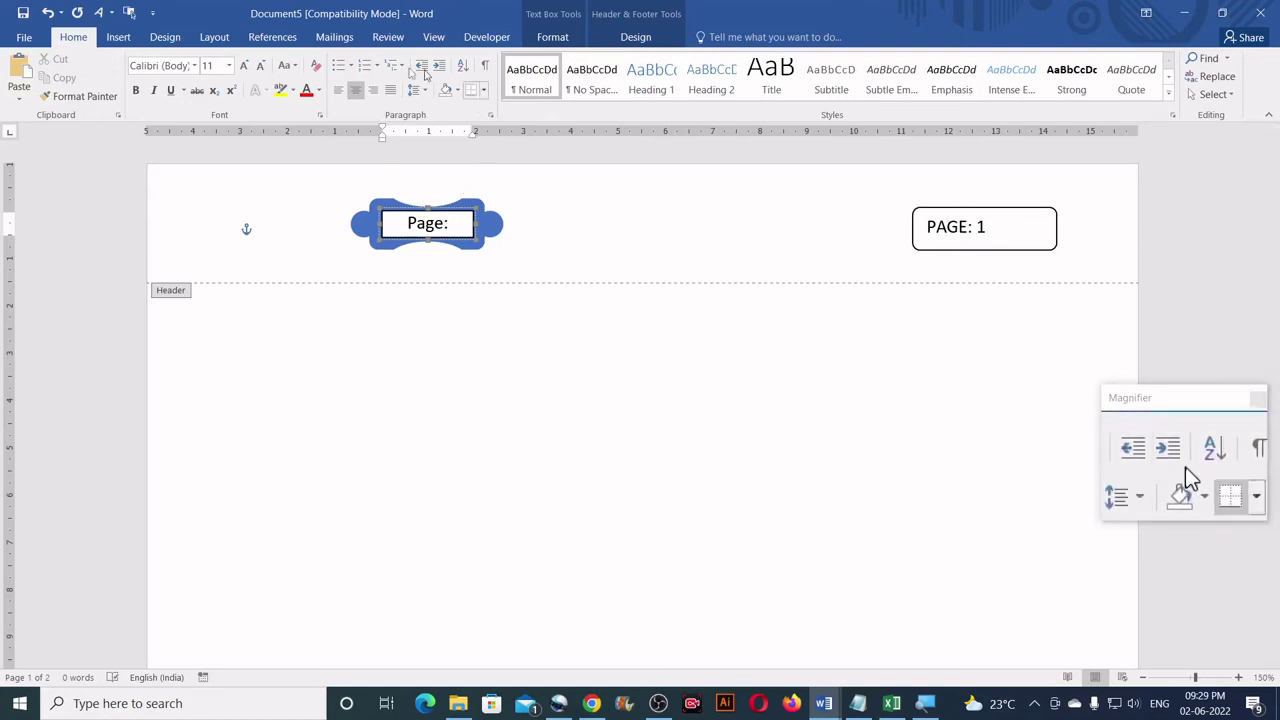
{"action": "left_click", "coordinate": [125, 40]}
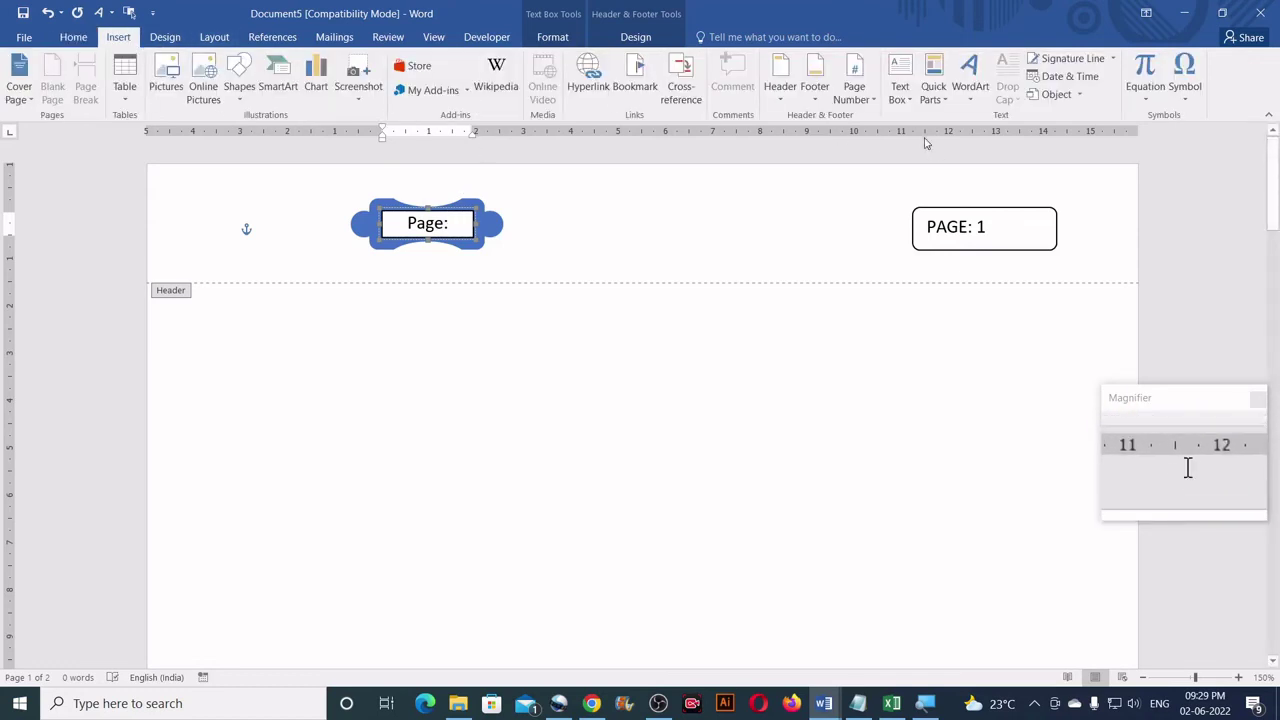
Step: Insert a plain page number at the current position after 'Page:'
{"action": "left_click", "coordinate": [907, 105]}
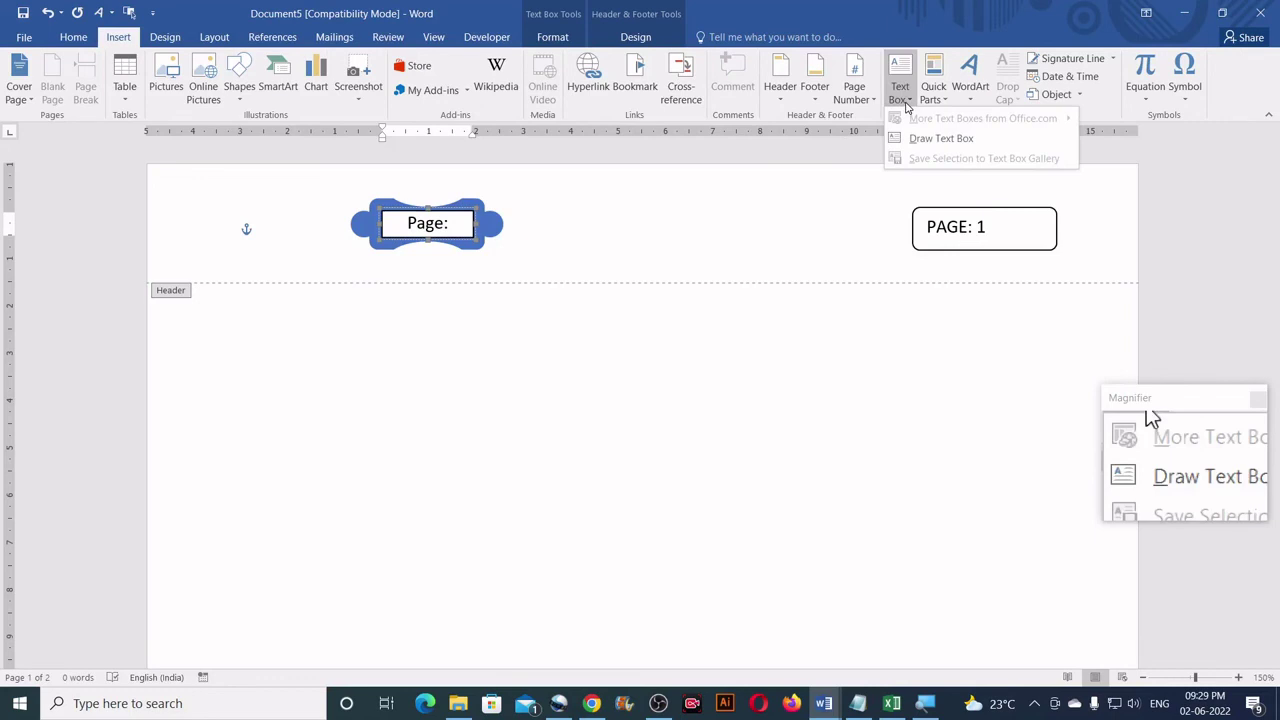
{"action": "left_click", "coordinate": [905, 100]}
{"action": "left_click", "coordinate": [868, 100]}
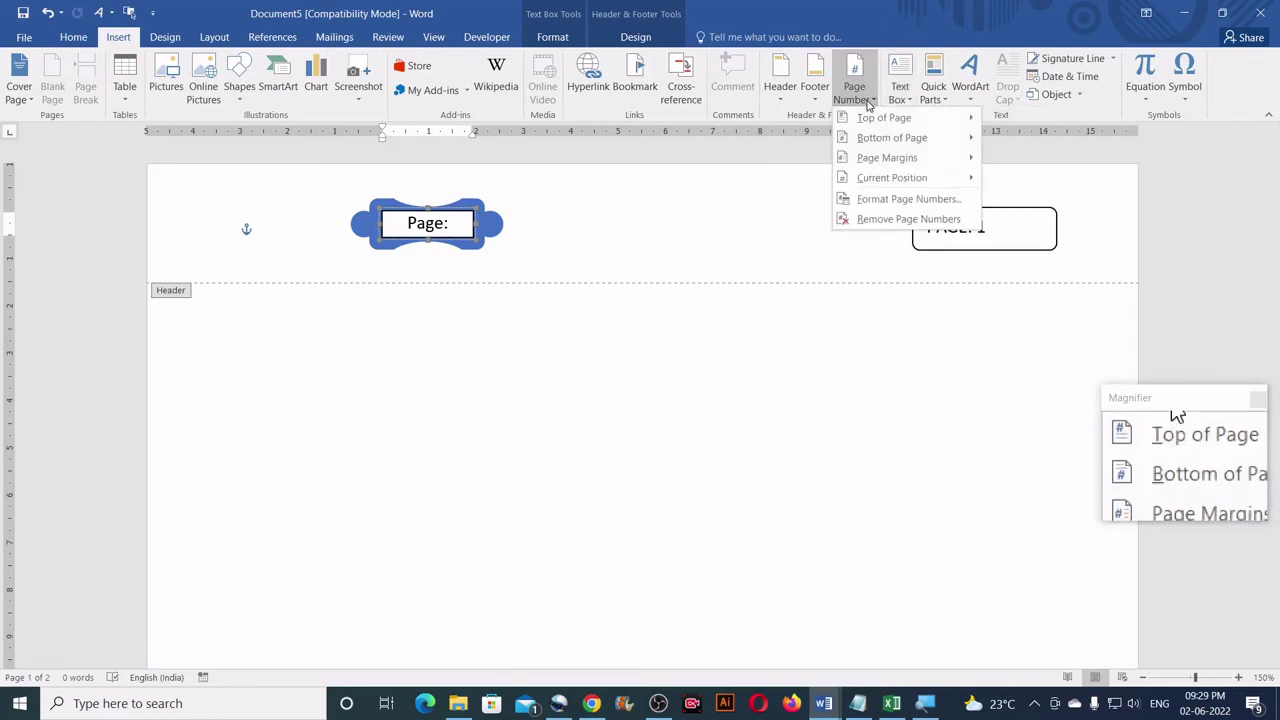
{"action": "mouse_move", "coordinate": [870, 177]}
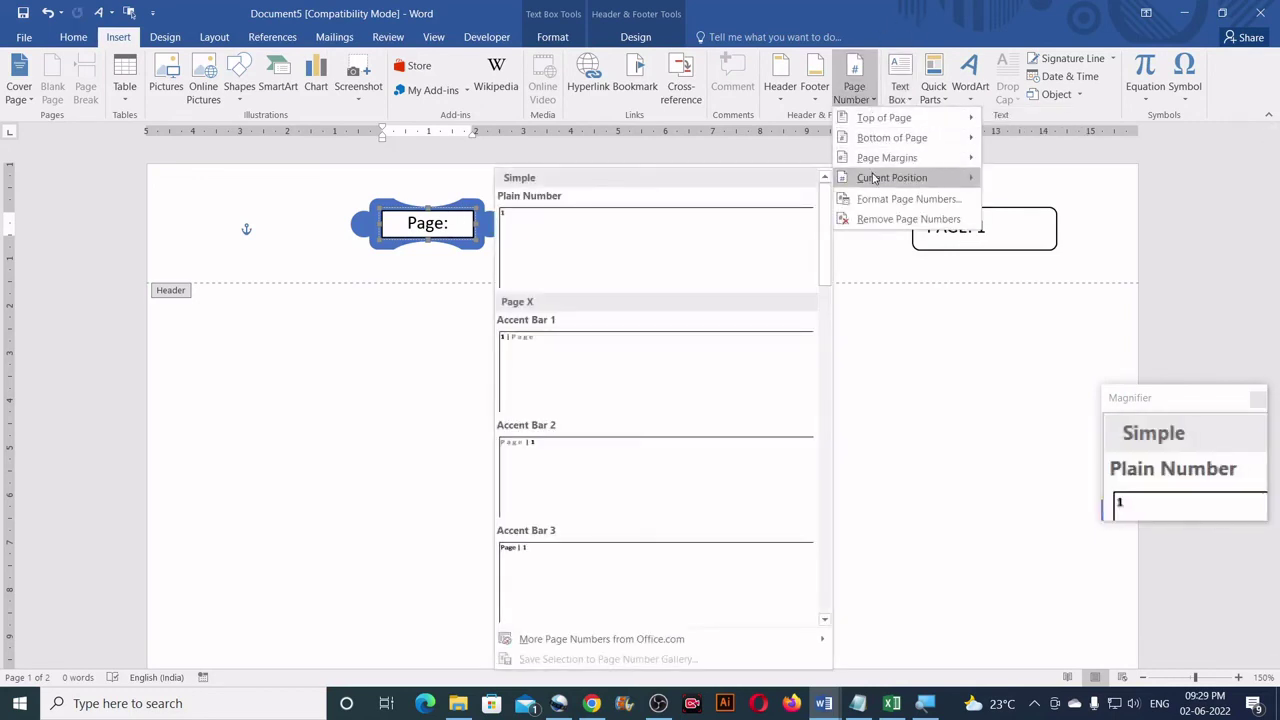
{"action": "left_click", "coordinate": [617, 239]}
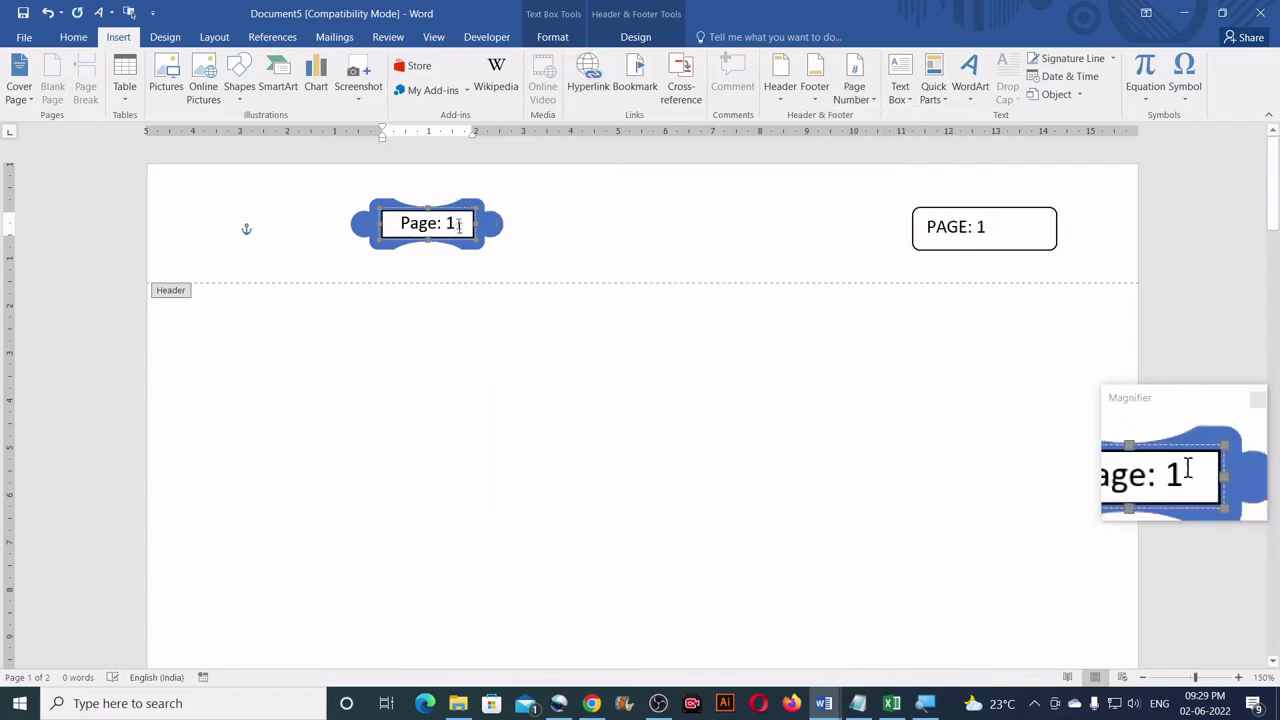
Step: Give the badge text box no fill and no outline
{"action": "left_click", "coordinate": [553, 37]}
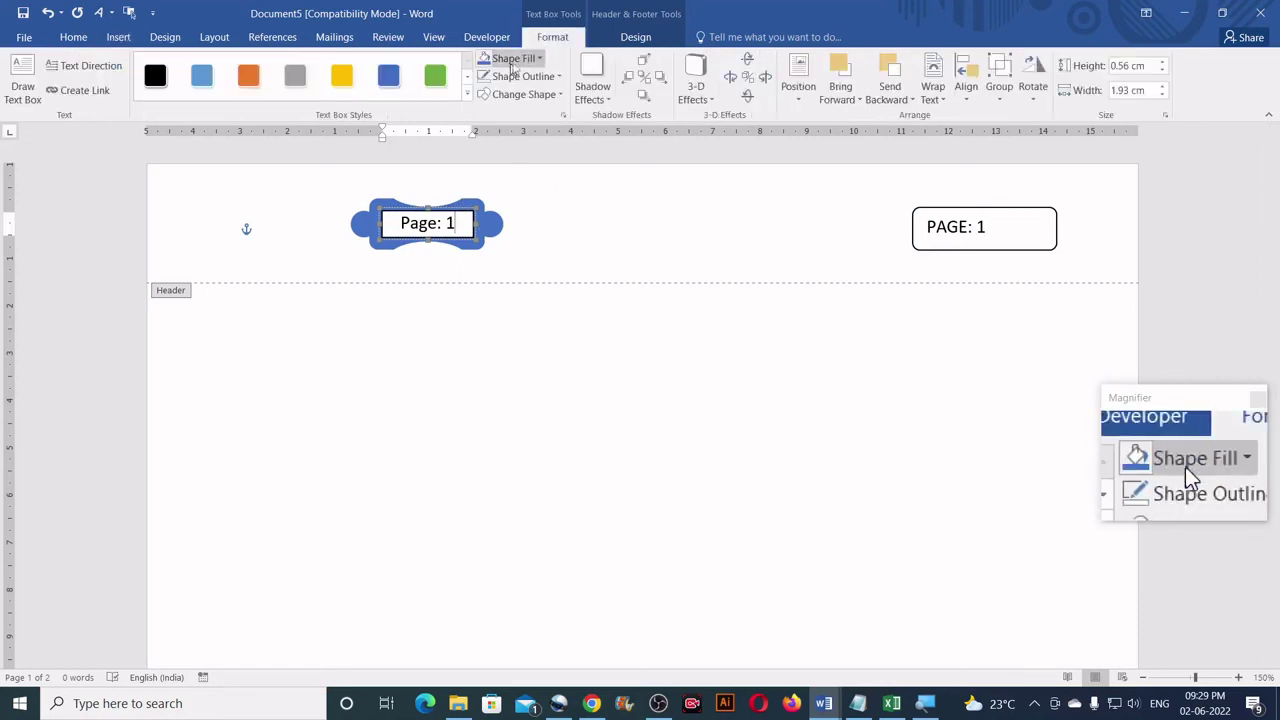
{"action": "left_click", "coordinate": [520, 62]}
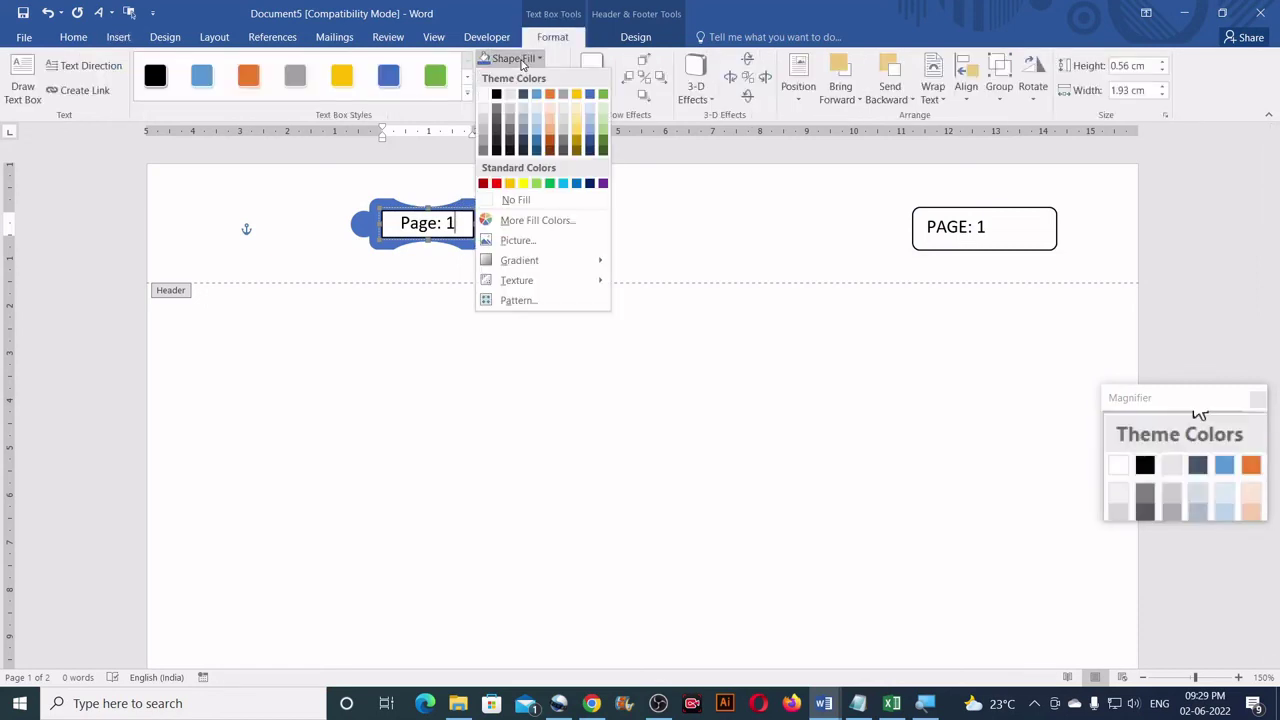
{"action": "left_click", "coordinate": [516, 200]}
{"action": "left_click", "coordinate": [533, 78]}
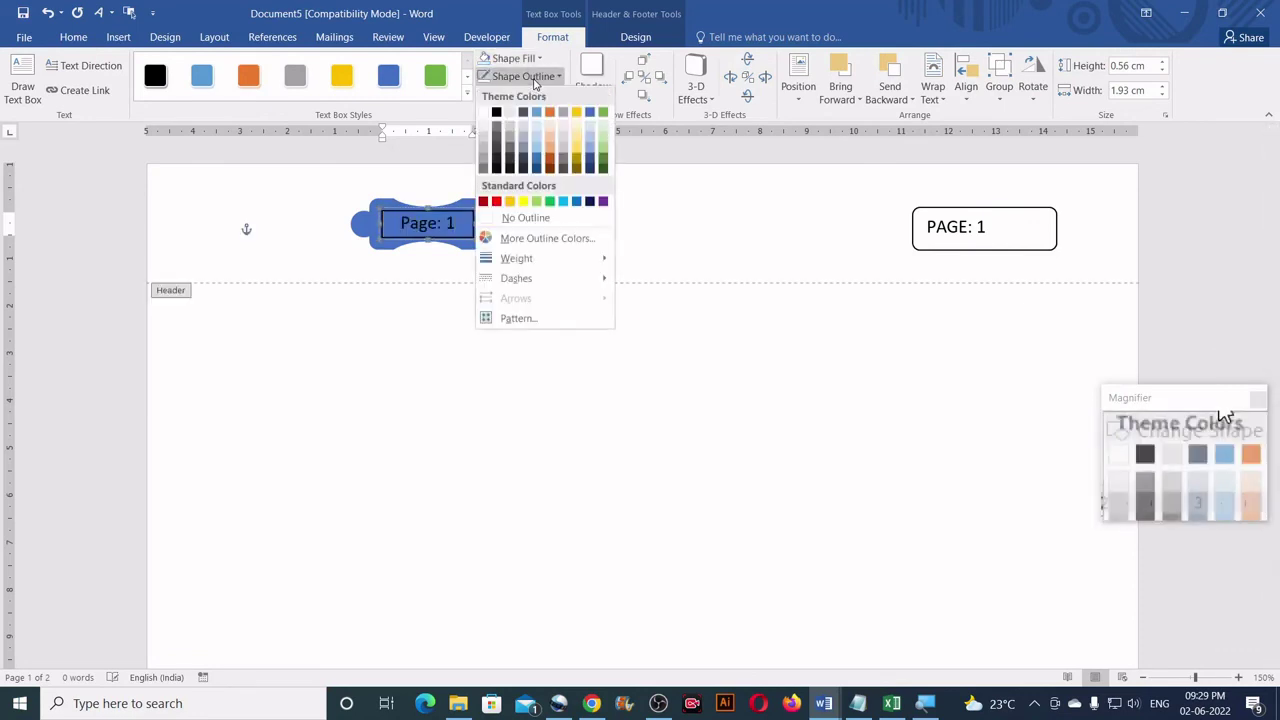
{"action": "left_click", "coordinate": [527, 220]}
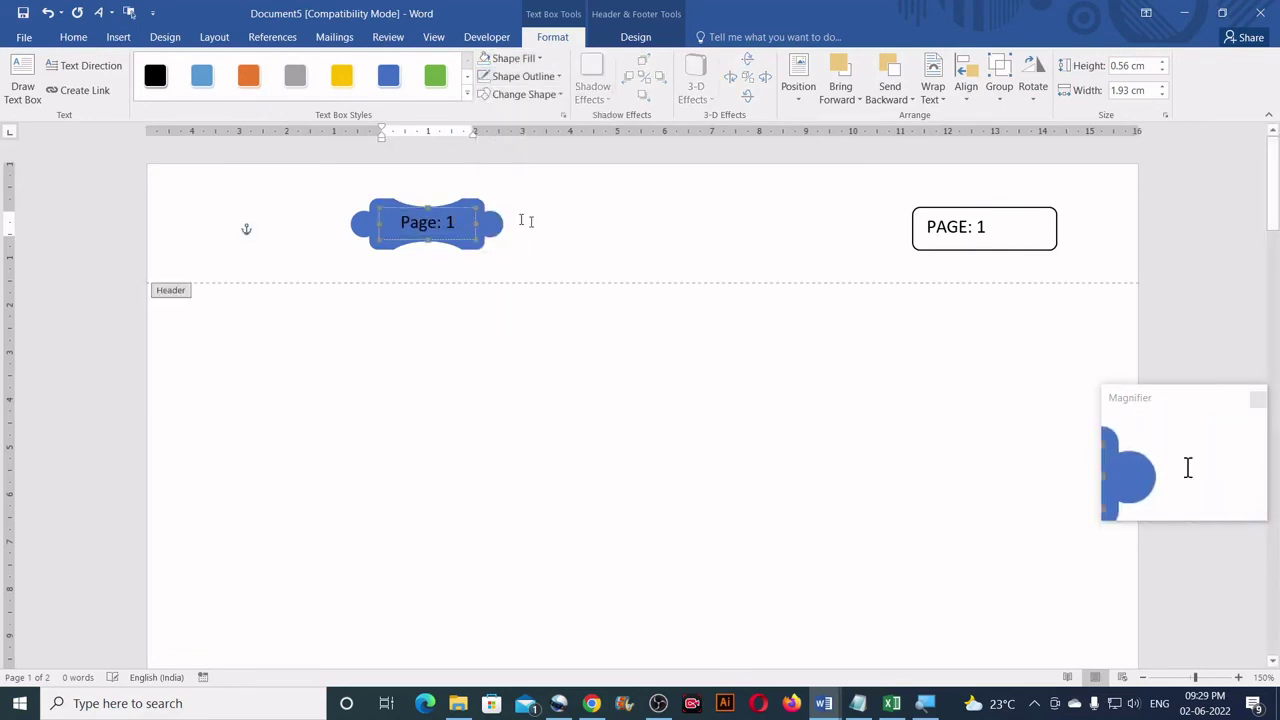
Step: Make the 'Page: 1' text white
{"action": "double_click", "coordinate": [449, 222]}
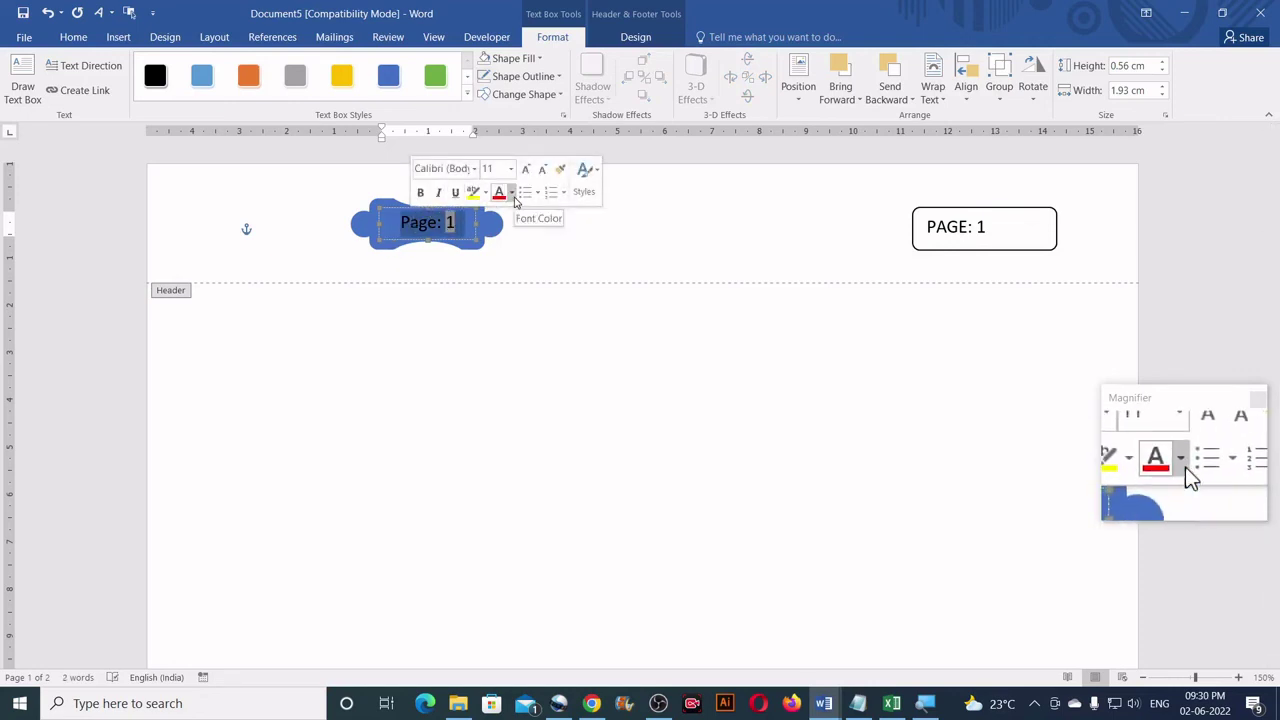
{"action": "left_click", "coordinate": [511, 192]}
{"action": "left_click", "coordinate": [499, 248]}
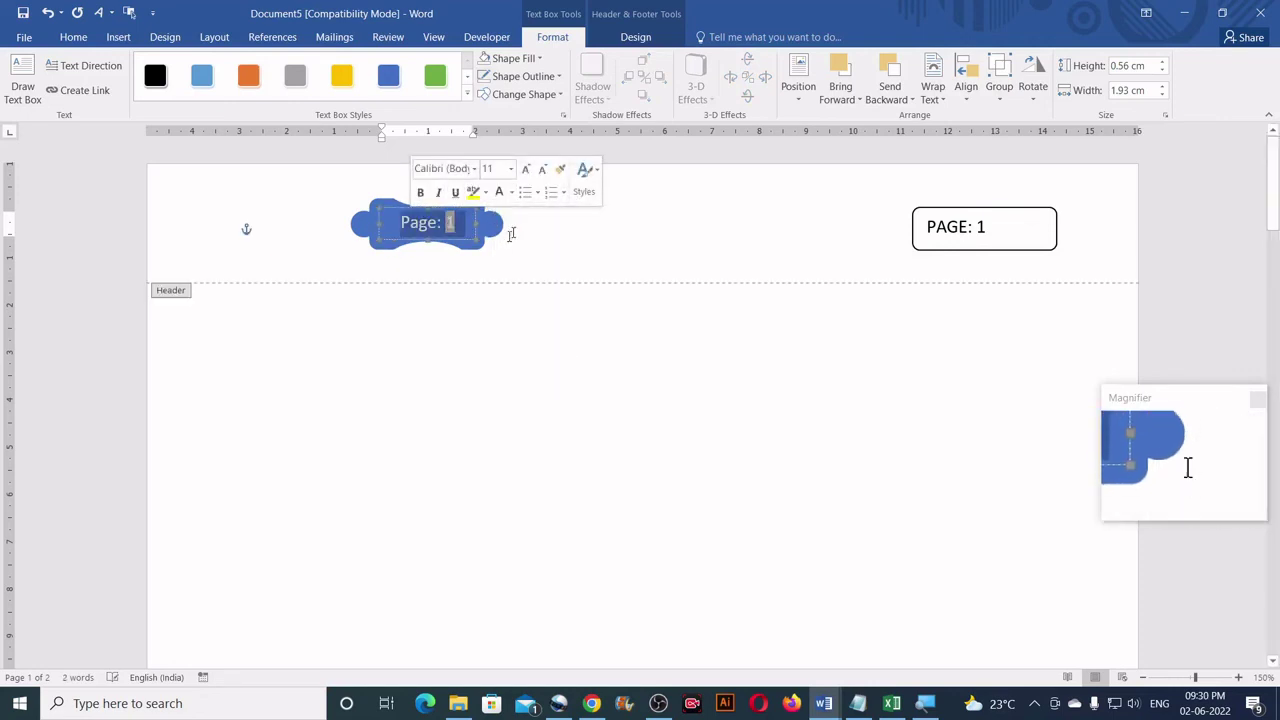
{"action": "left_click", "coordinate": [544, 220]}
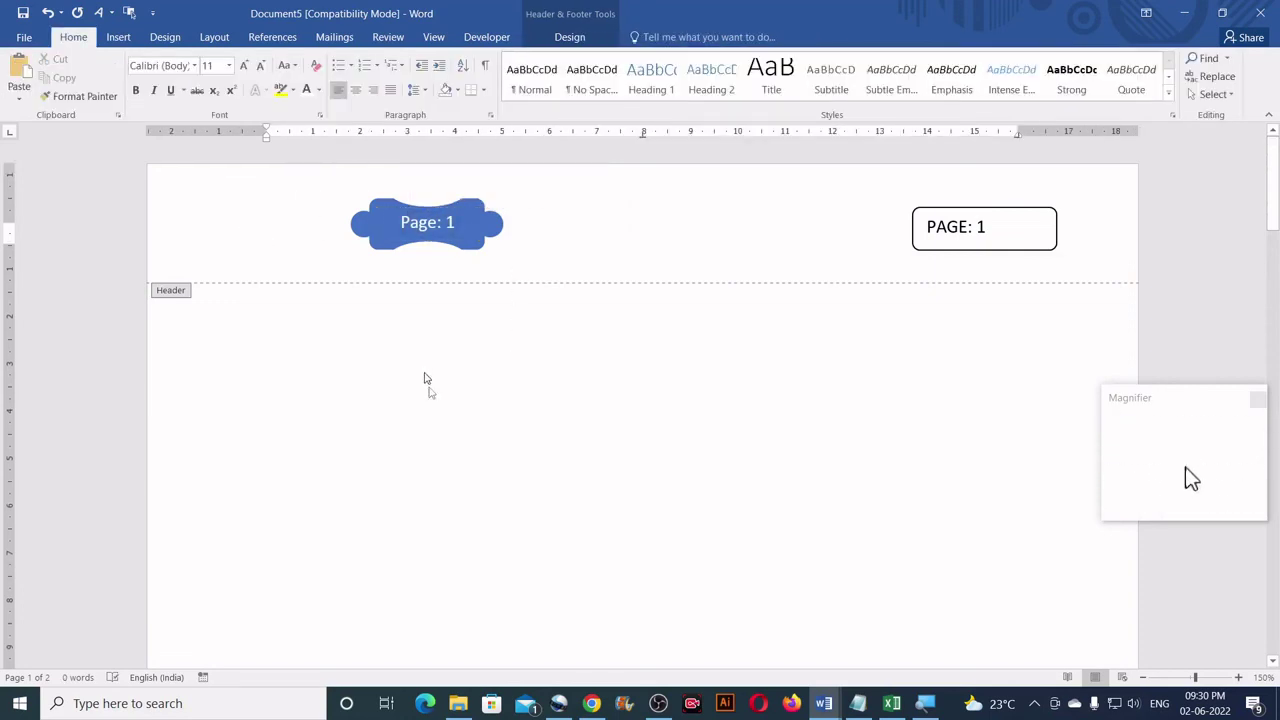
Step: Exit the header and scroll to page 2 to confirm 'Page: 2' and 'PAGE: 2'
{"action": "double_click", "coordinate": [469, 398]}
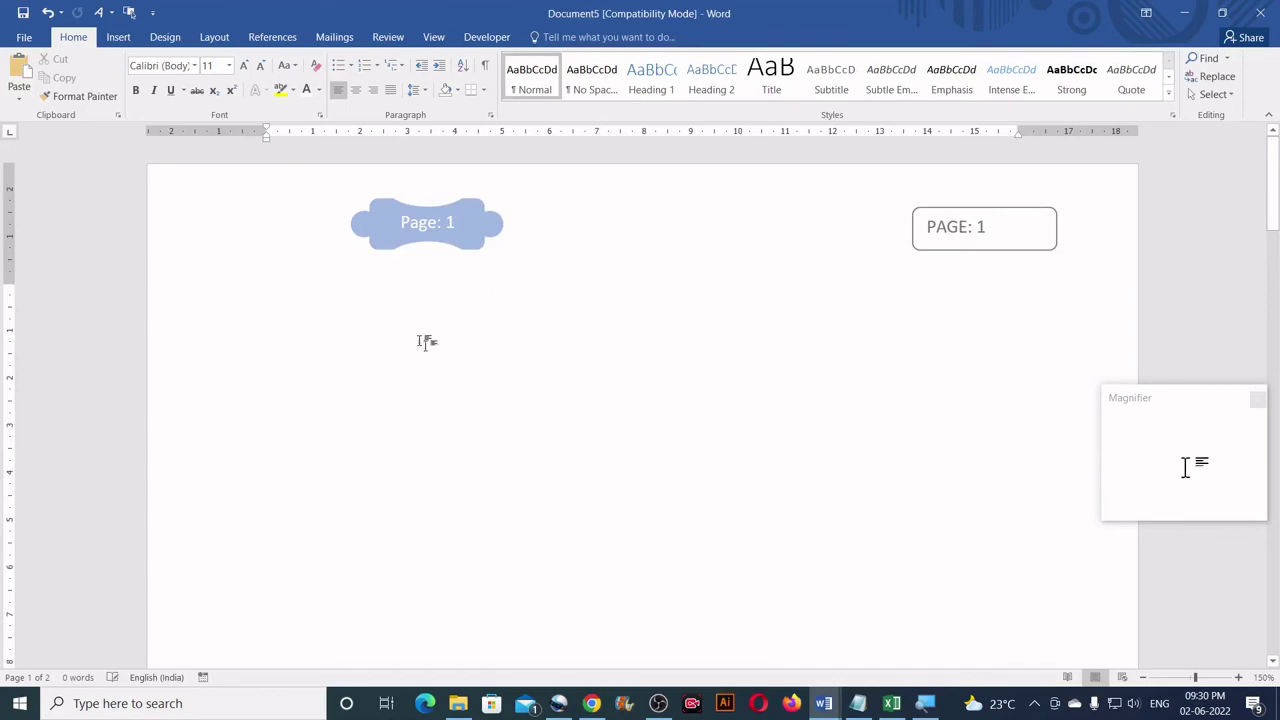
{"action": "scroll", "coordinate": [506, 340], "scroll_direction": "down", "scroll_amount": 10}
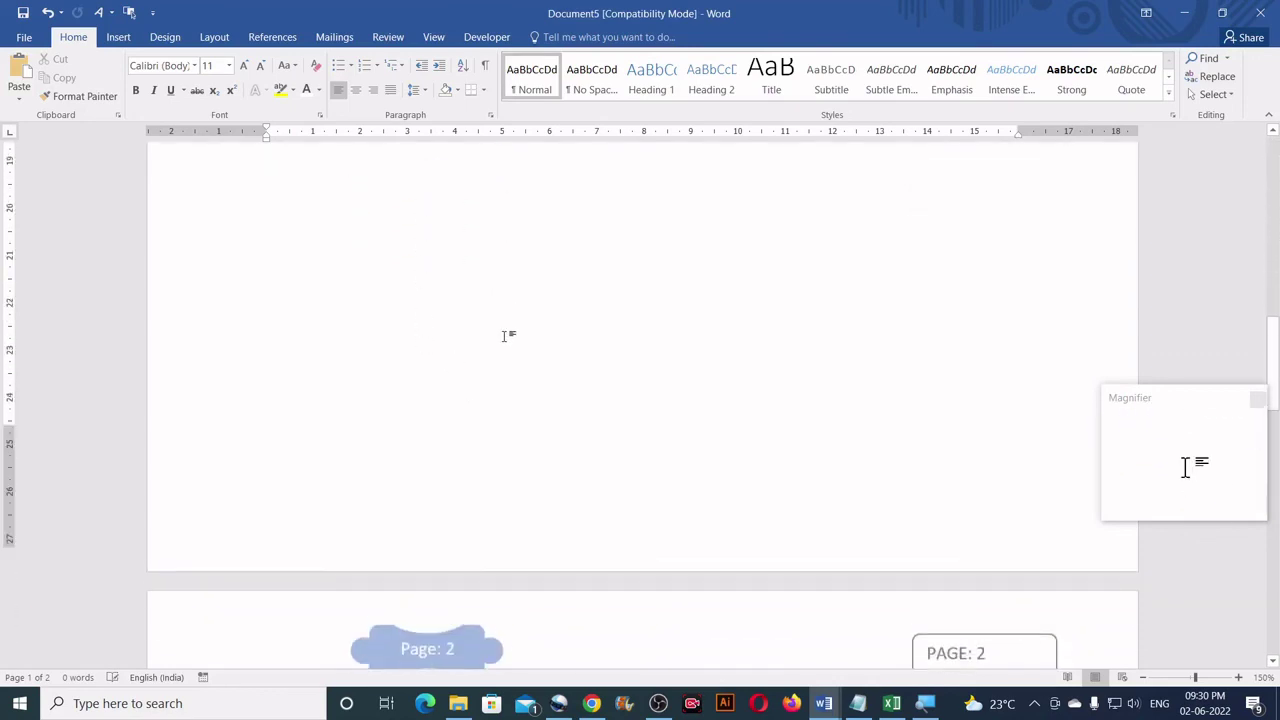
{"action": "scroll", "coordinate": [505, 337], "scroll_direction": "down", "scroll_amount": 5}
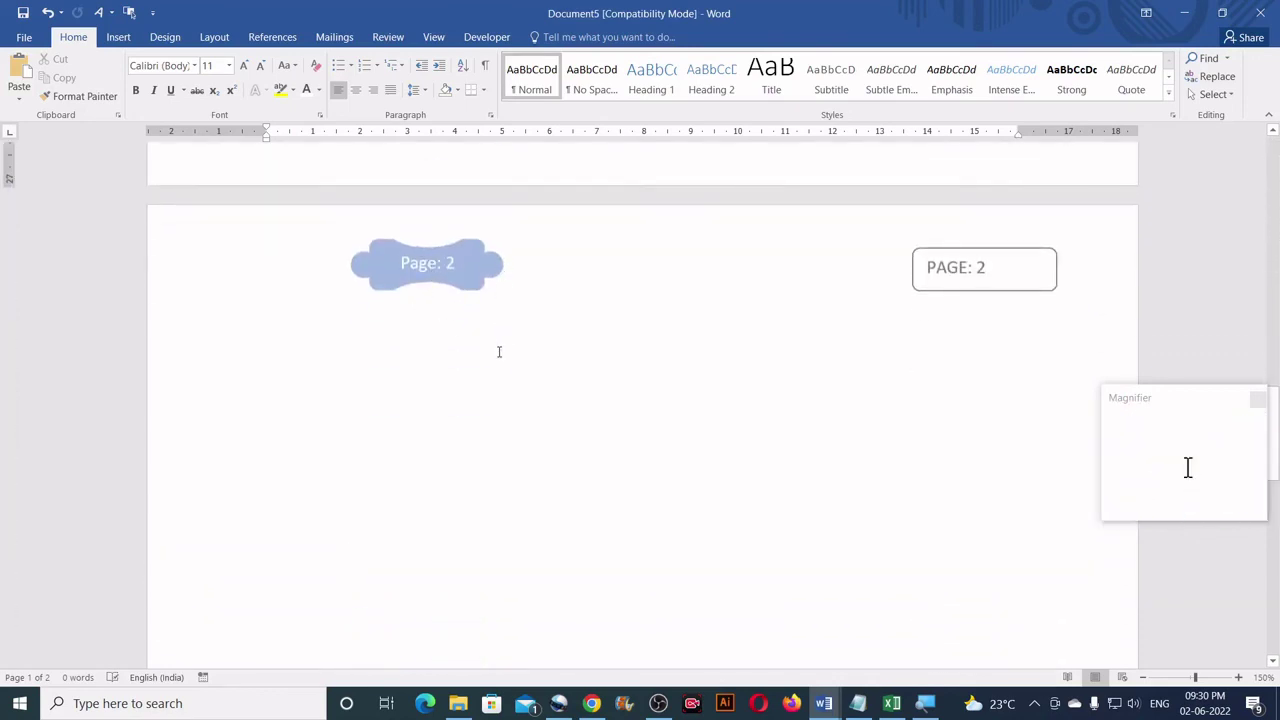